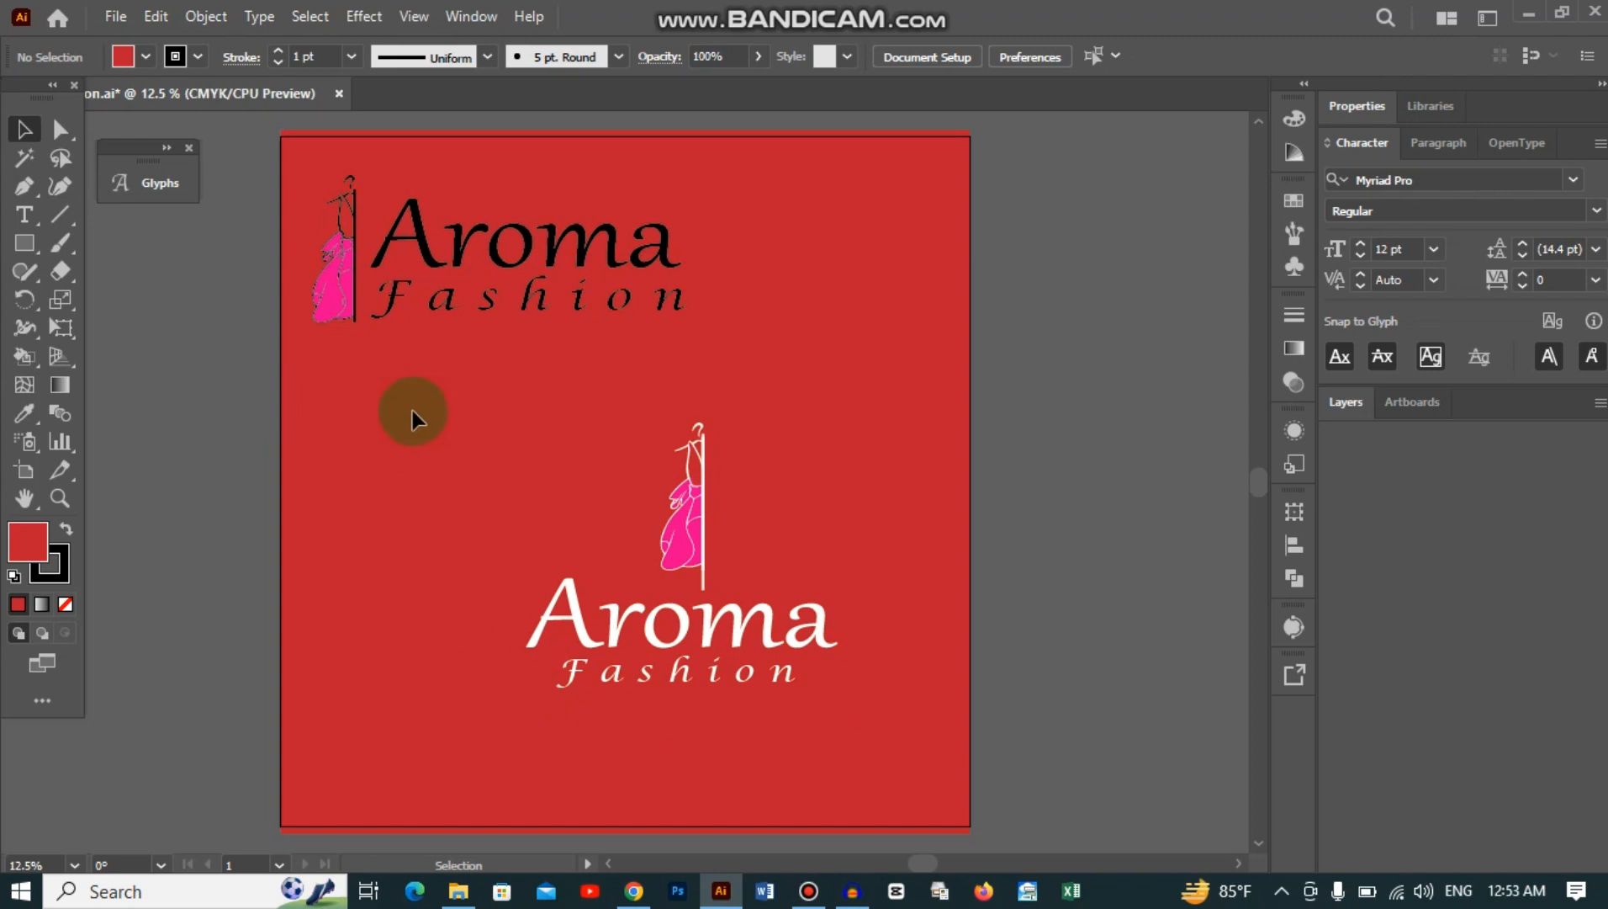
# Step: Open the File menu to begin a new document
pyautogui.click(116, 16)
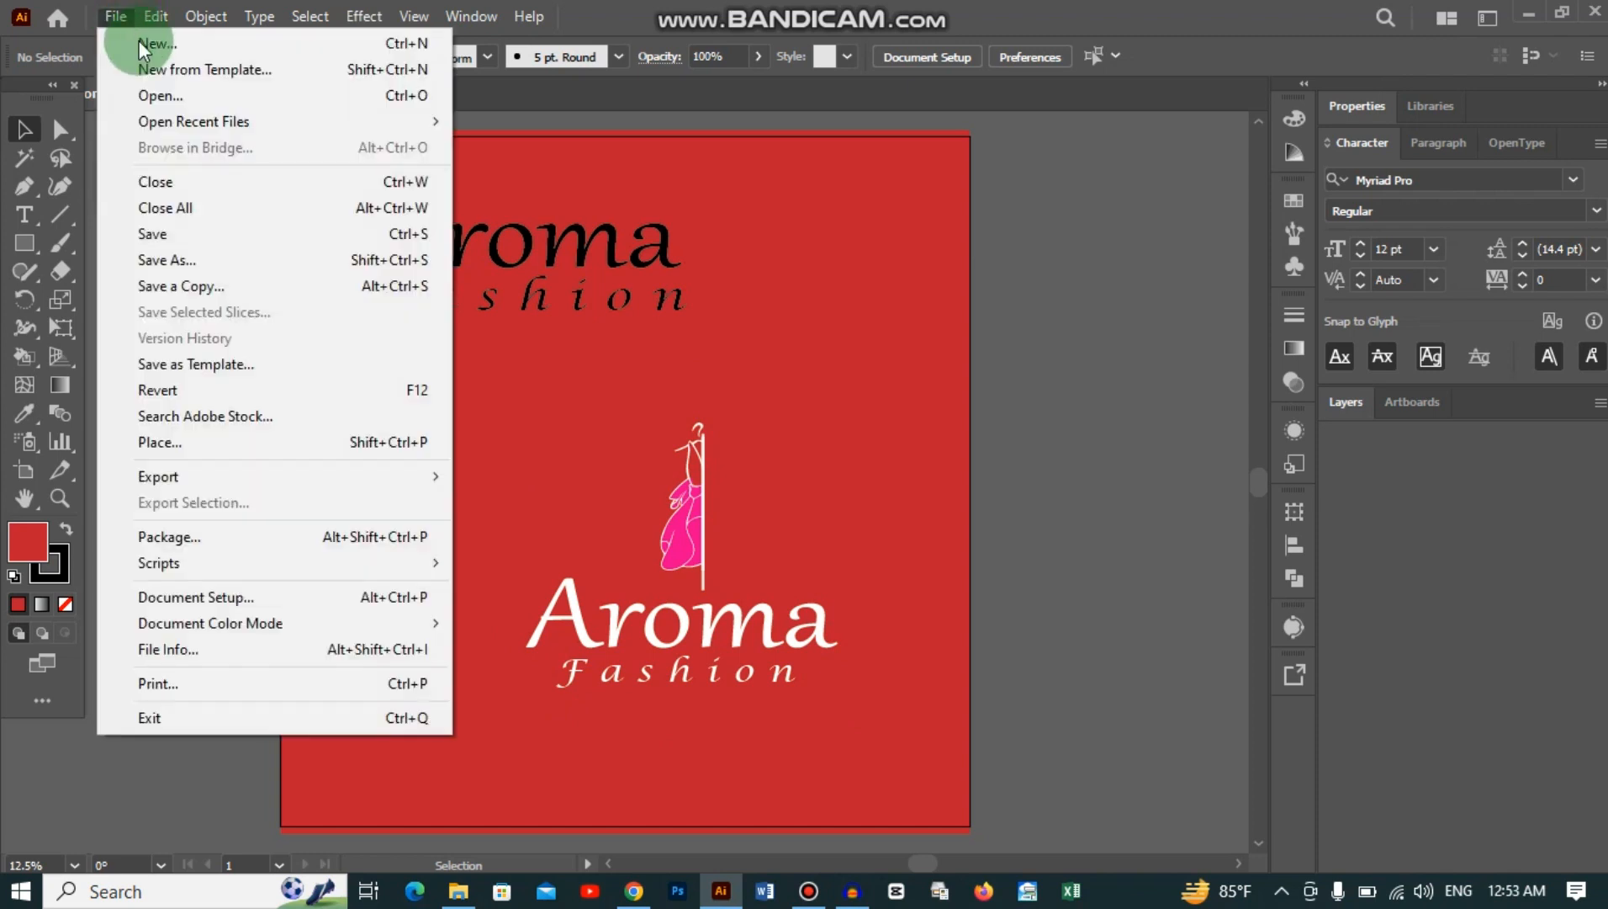
# Step: Set the new document to 2 artboards in inches, 3.5 × 2 in, with 0.125 in bleed on all sides
pyautogui.click(170, 42)
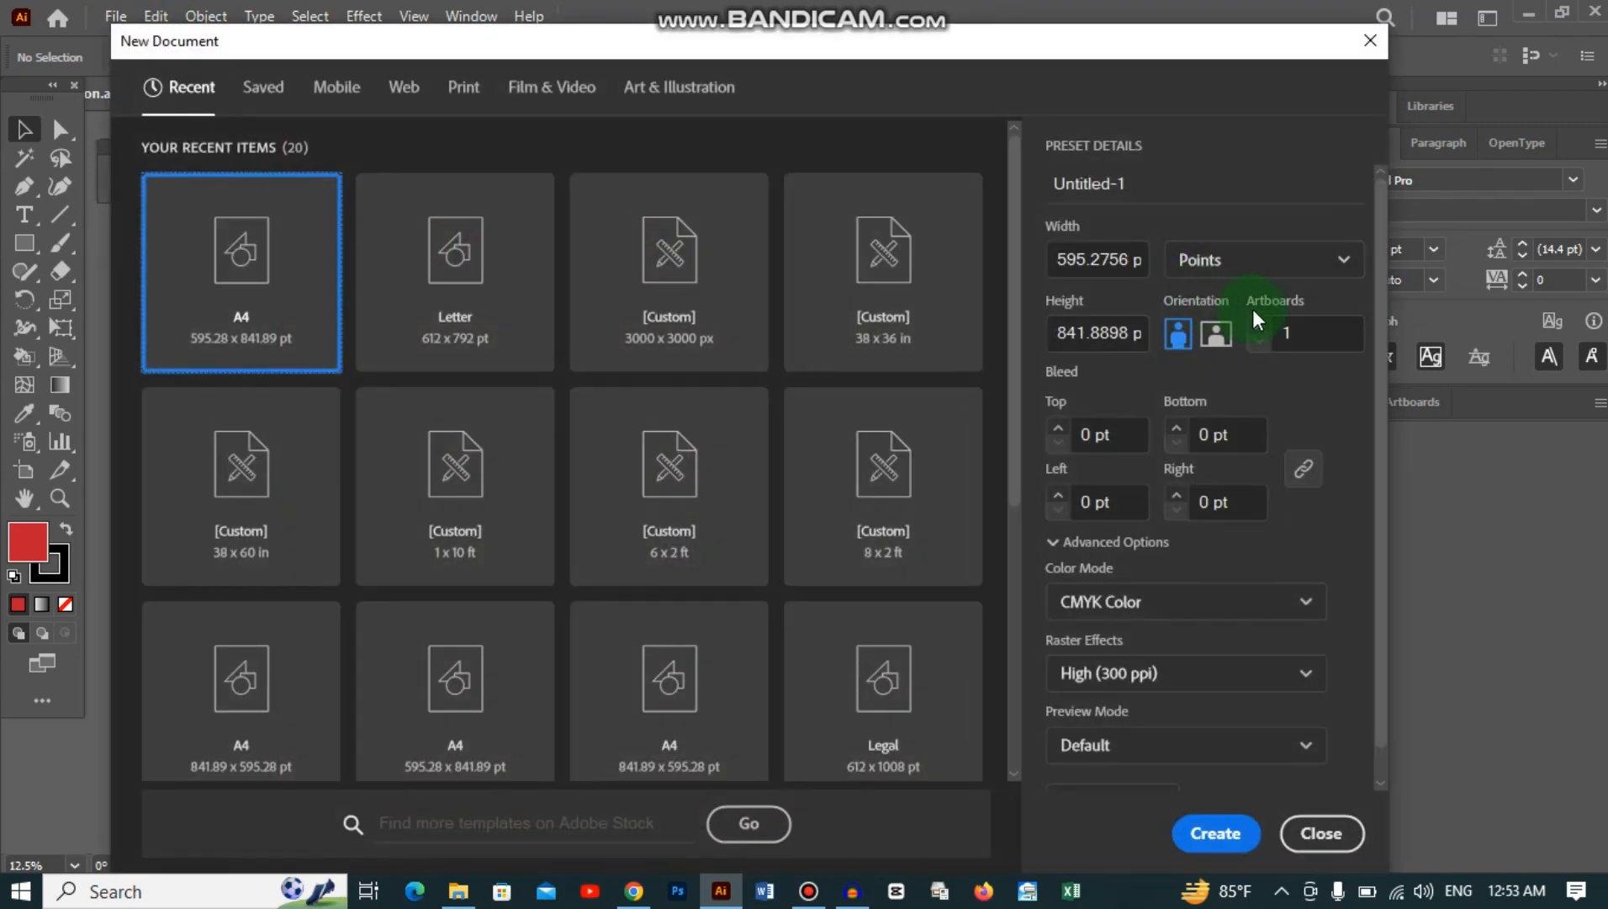
pyautogui.click(1259, 325)
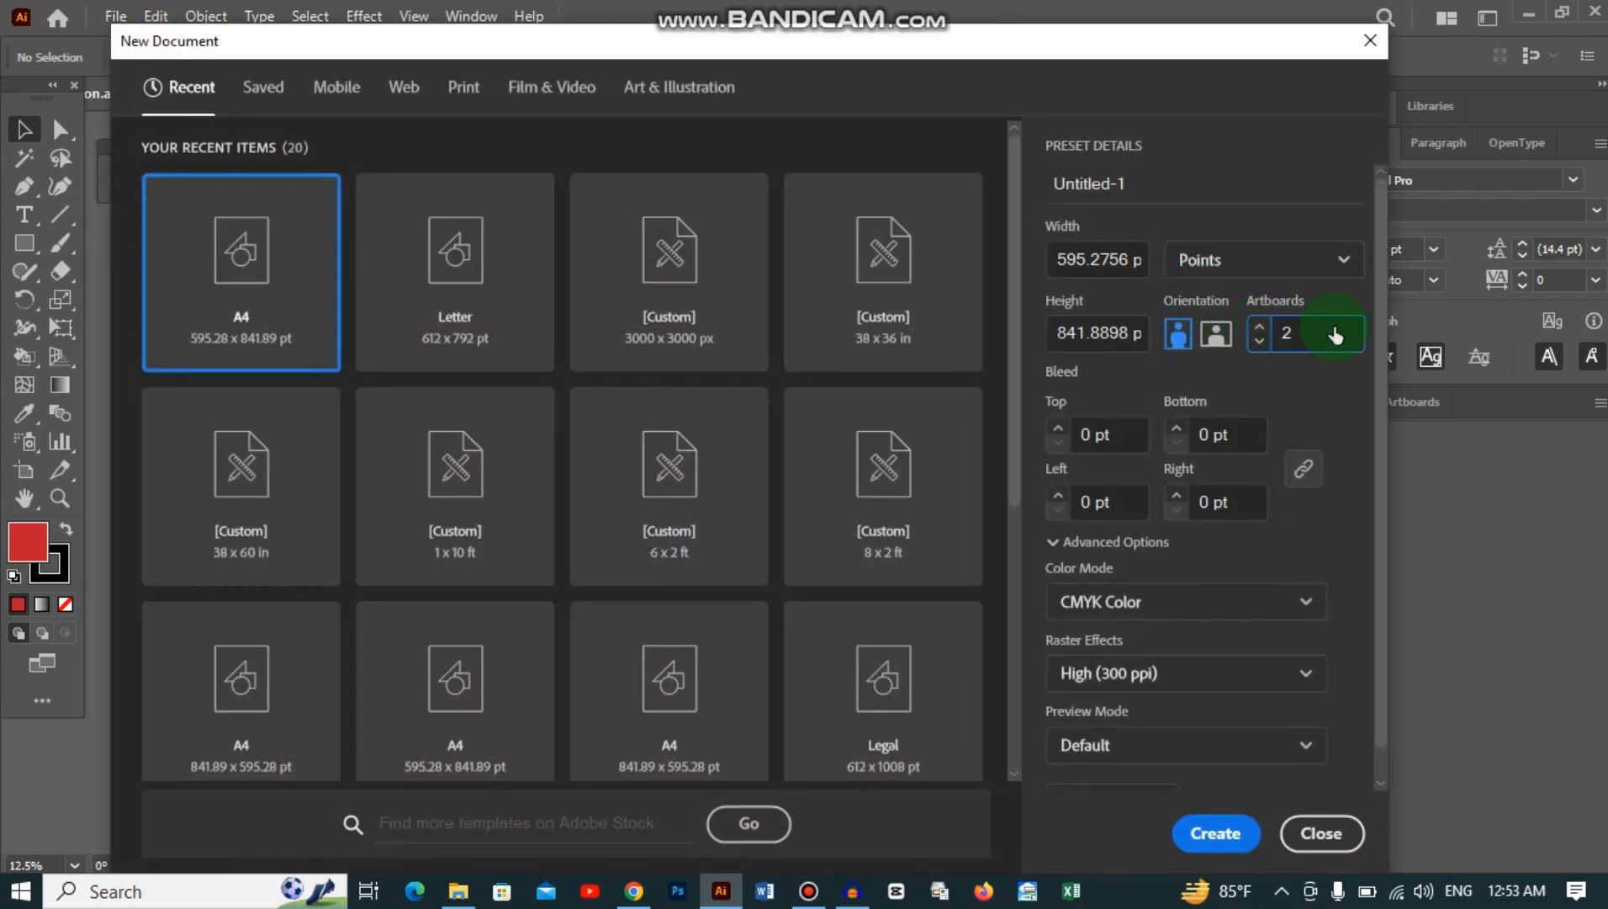
pyautogui.click(1216, 262)
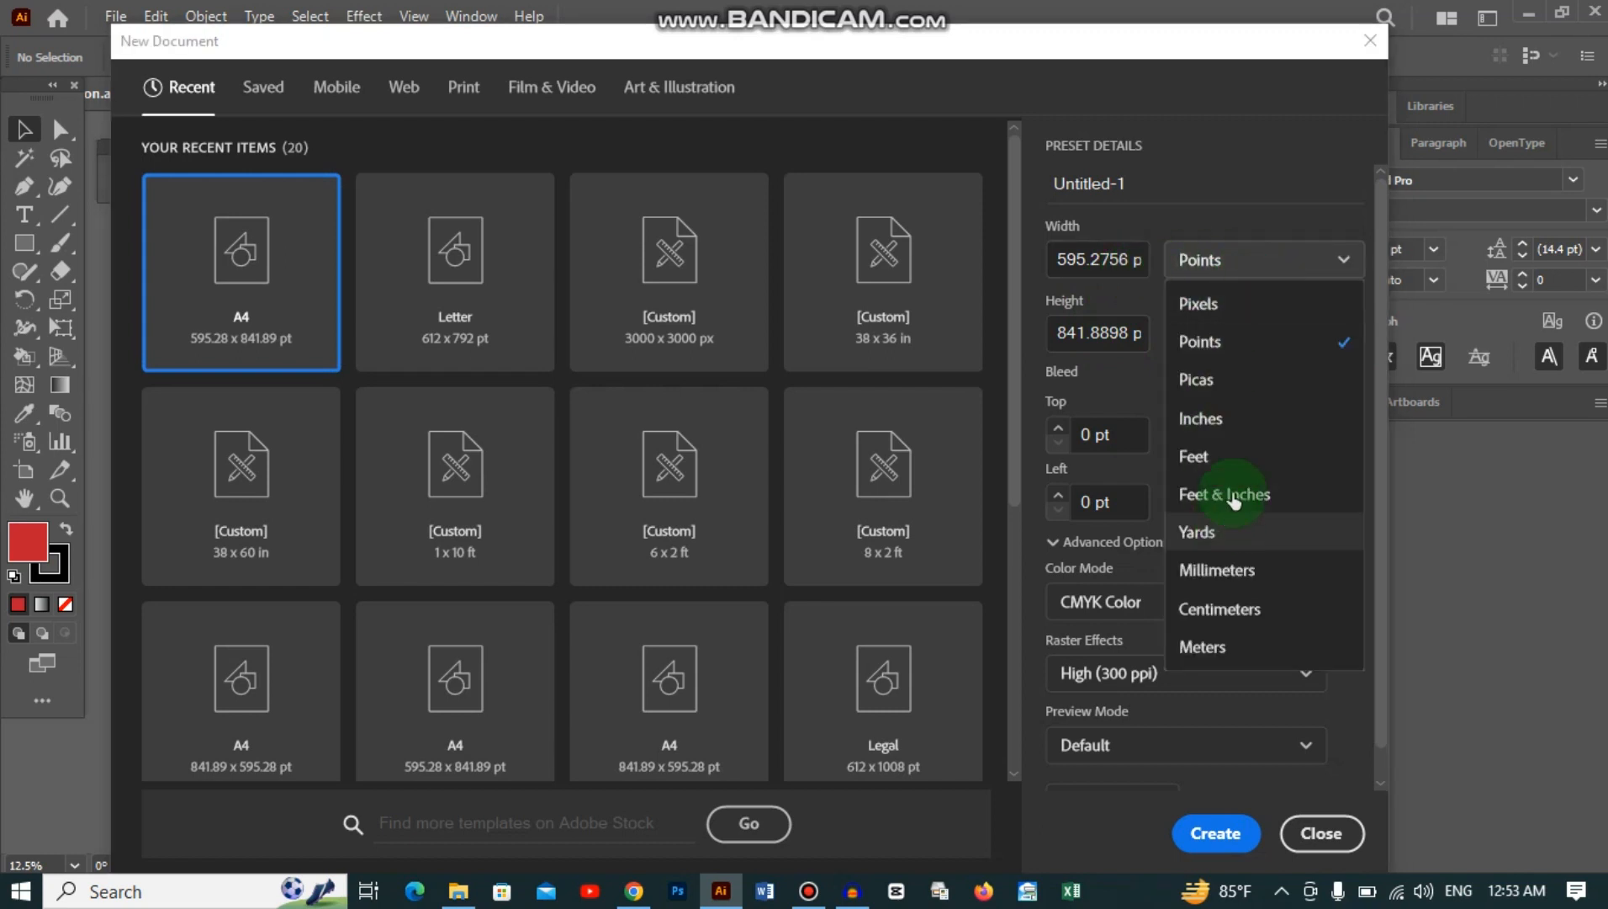
pyautogui.click(1238, 413)
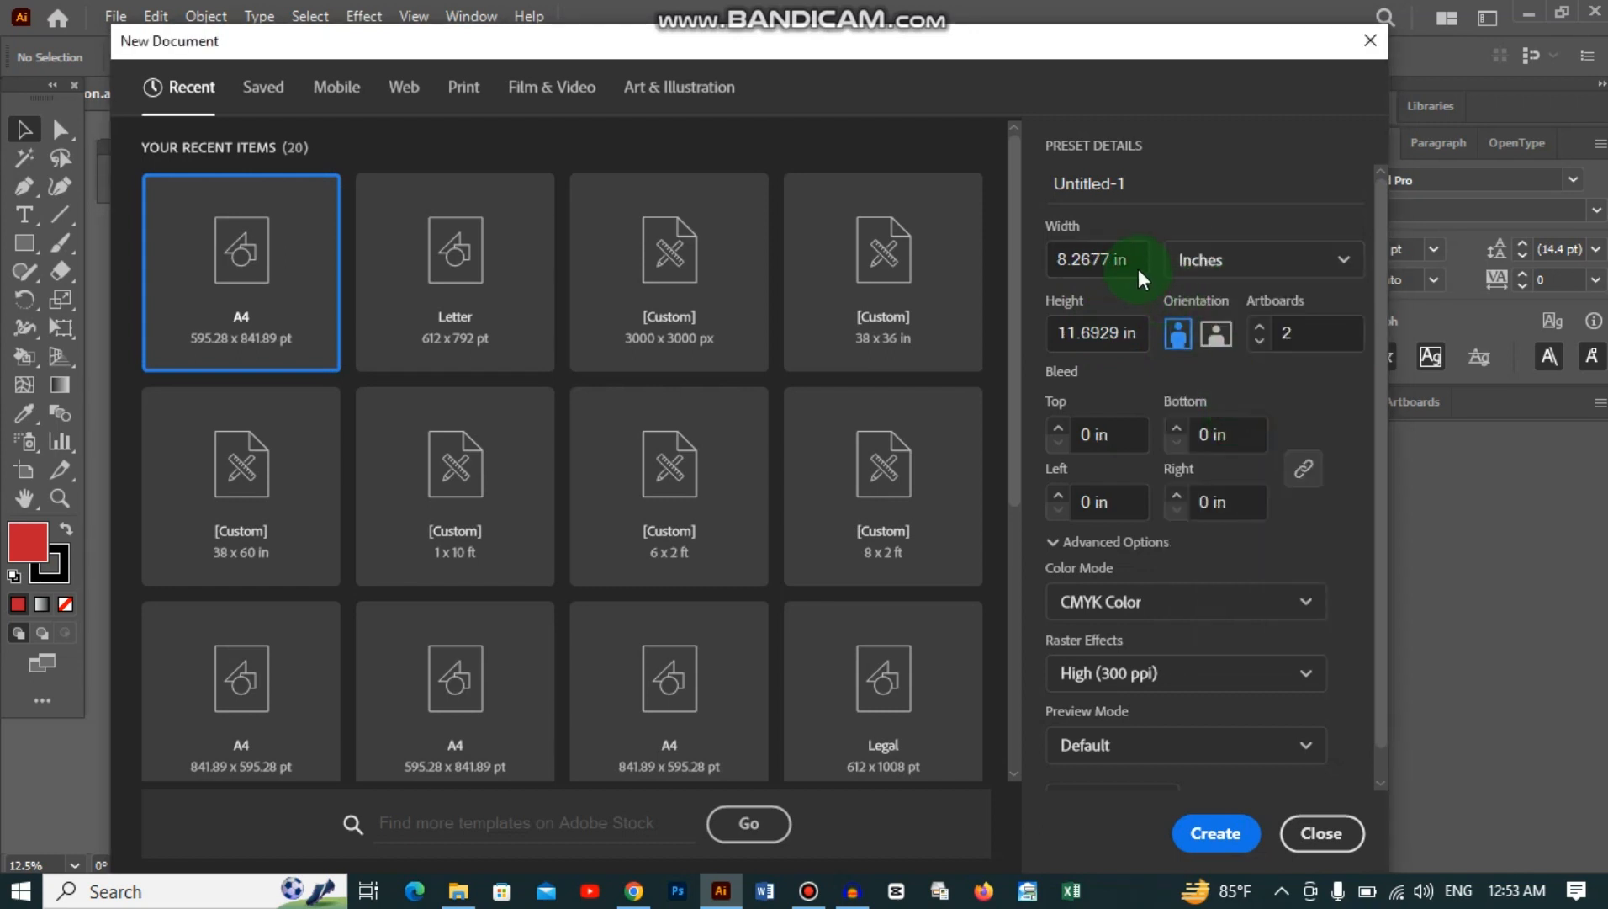
pyautogui.moveTo(1136, 259); pyautogui.dragTo(959, 273)
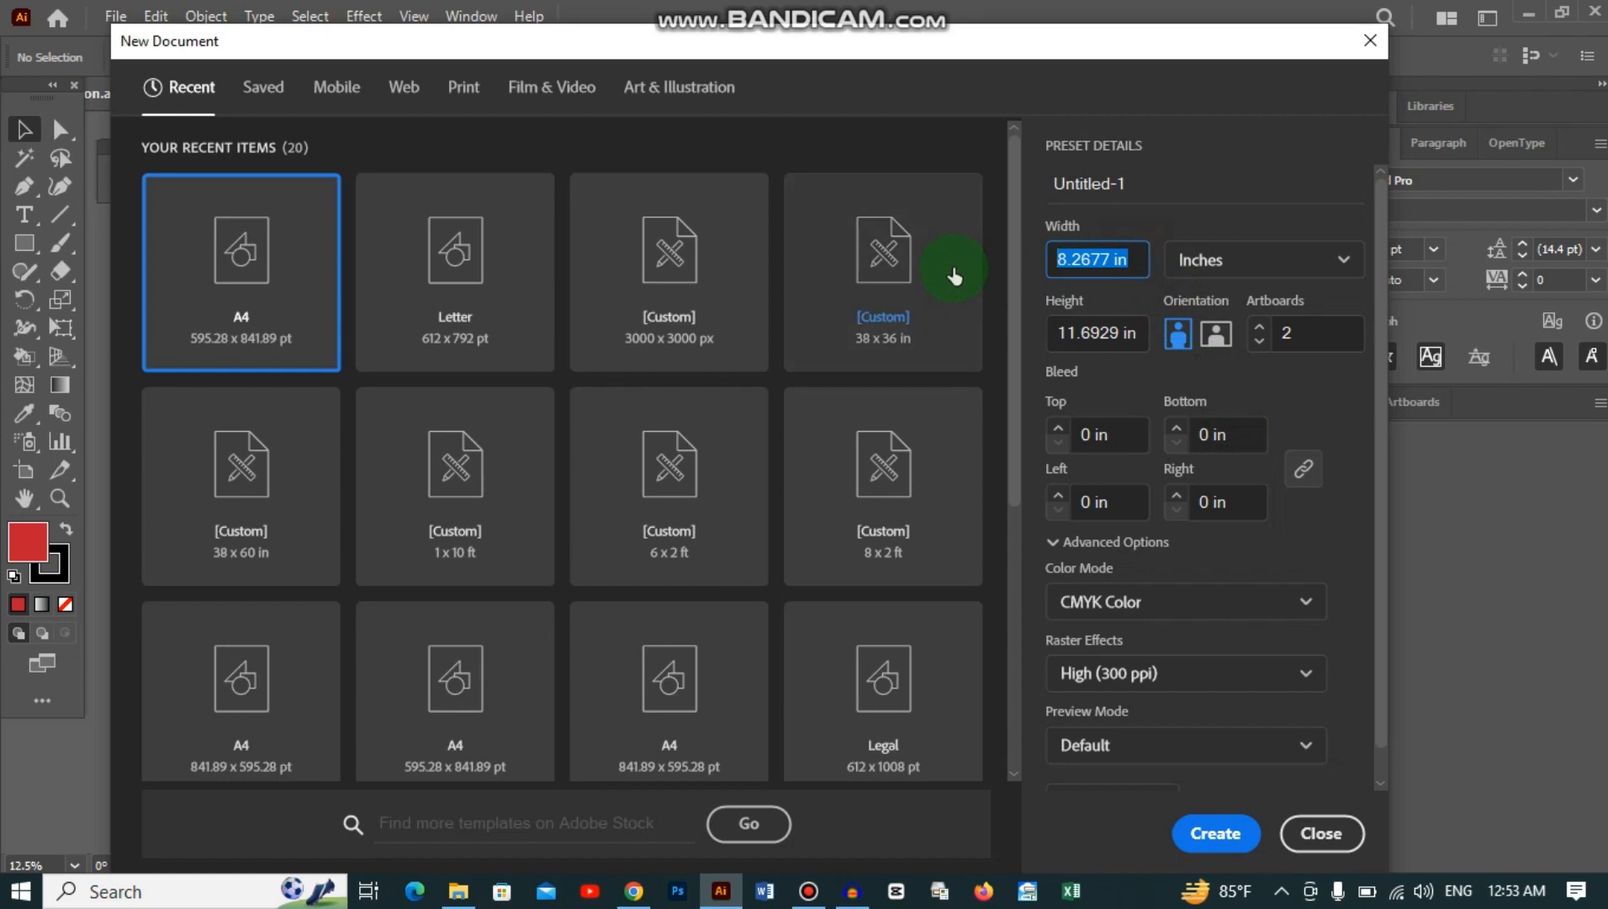
pyautogui.write('3.5')
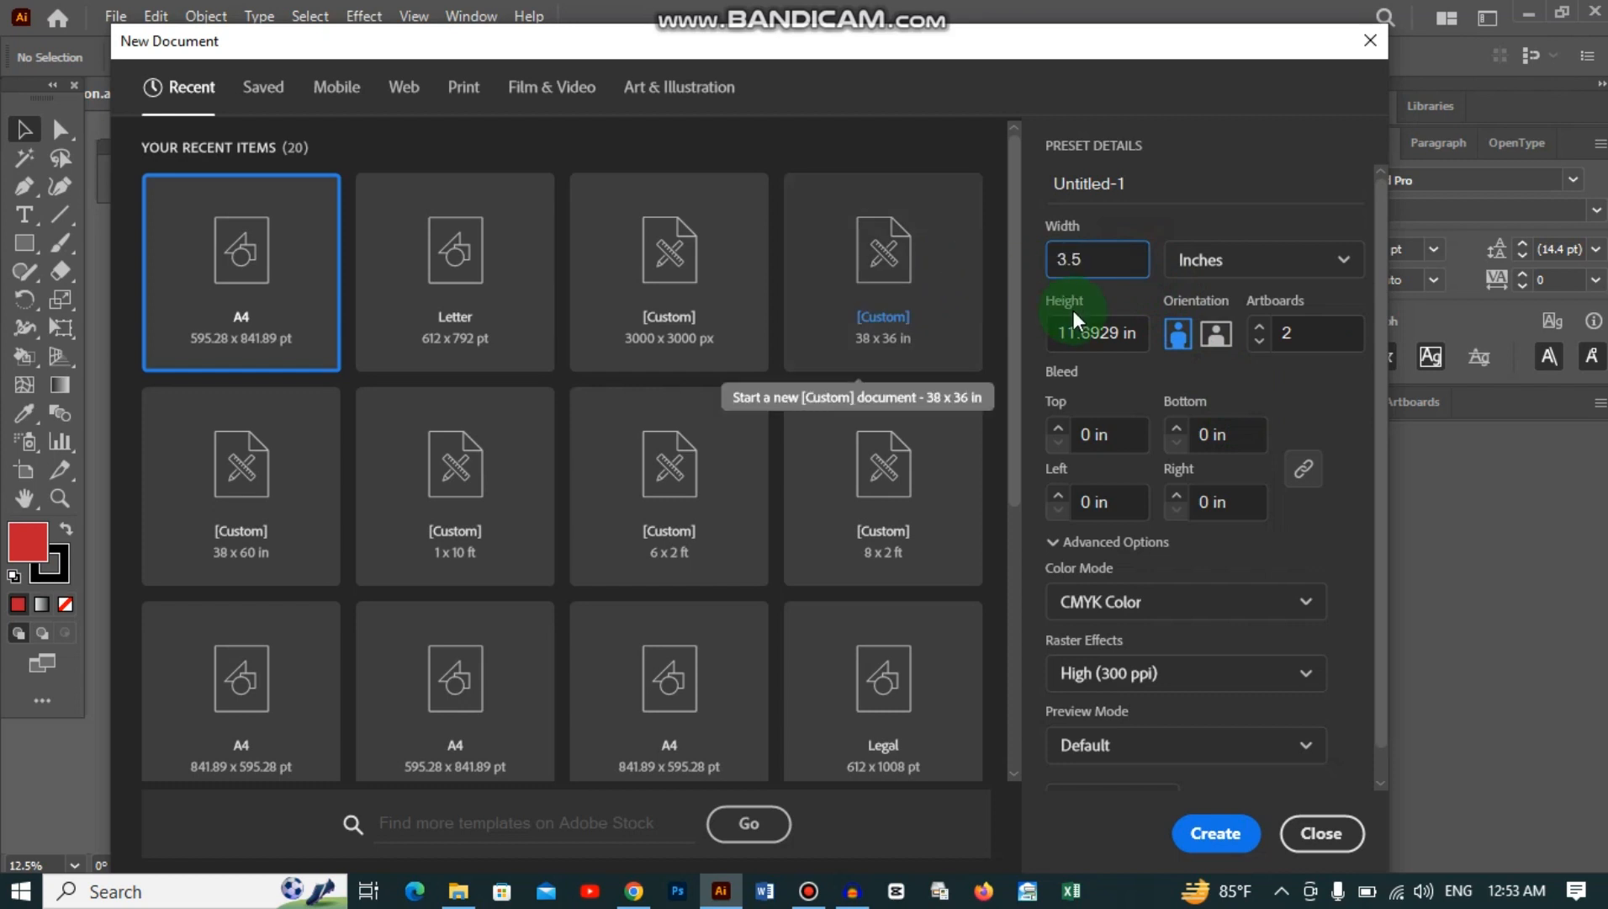
pyautogui.click(1137, 332)
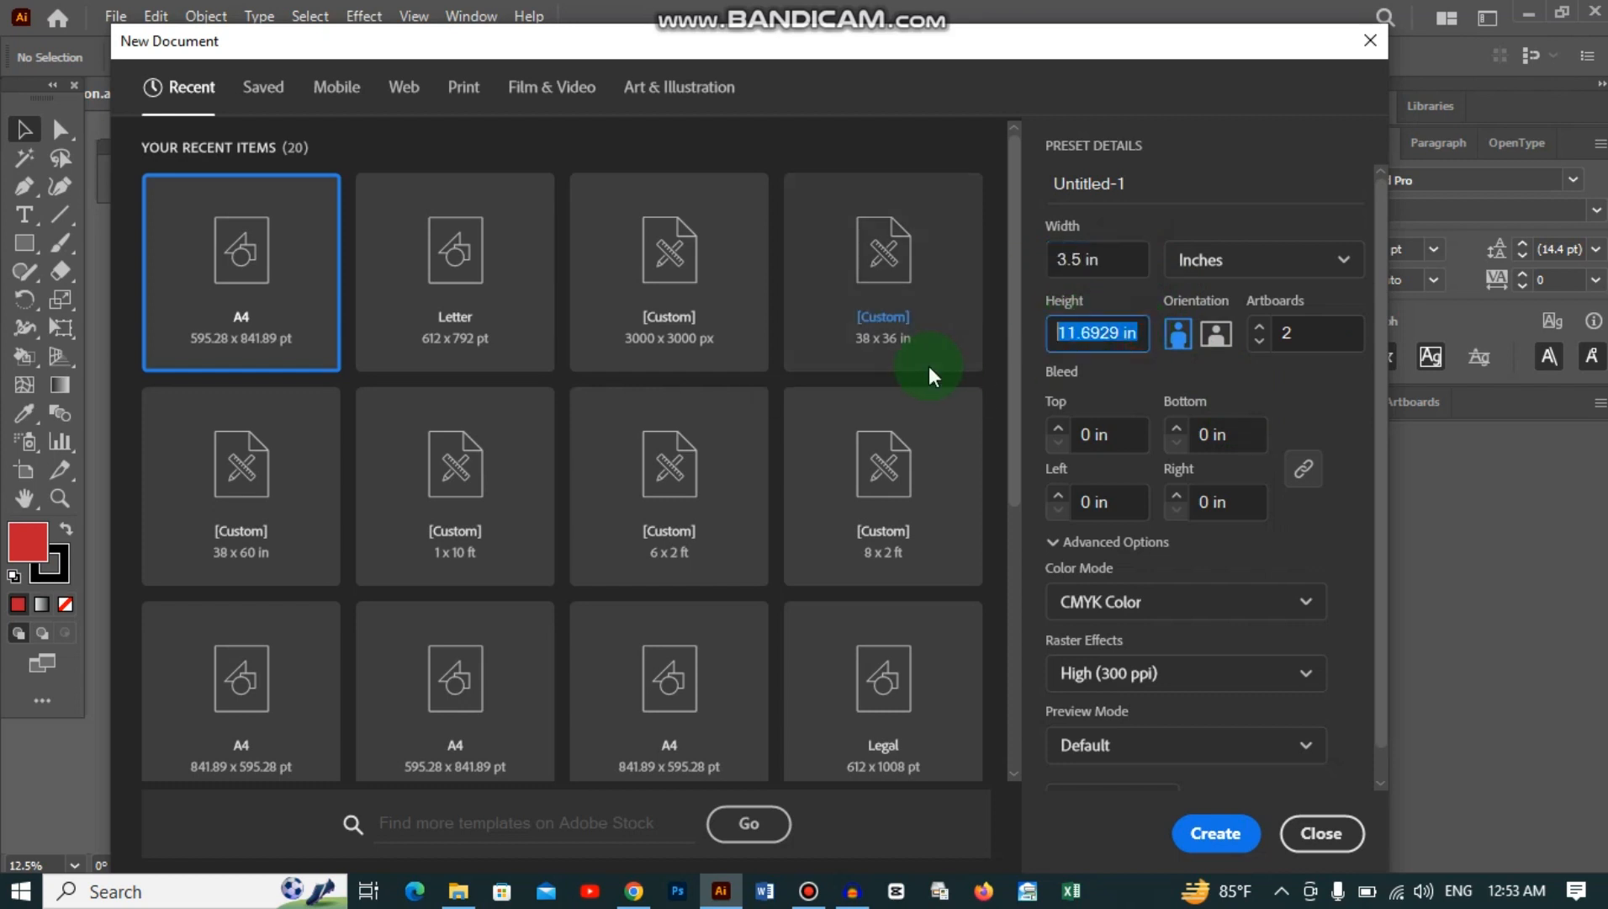
pyautogui.write('2')
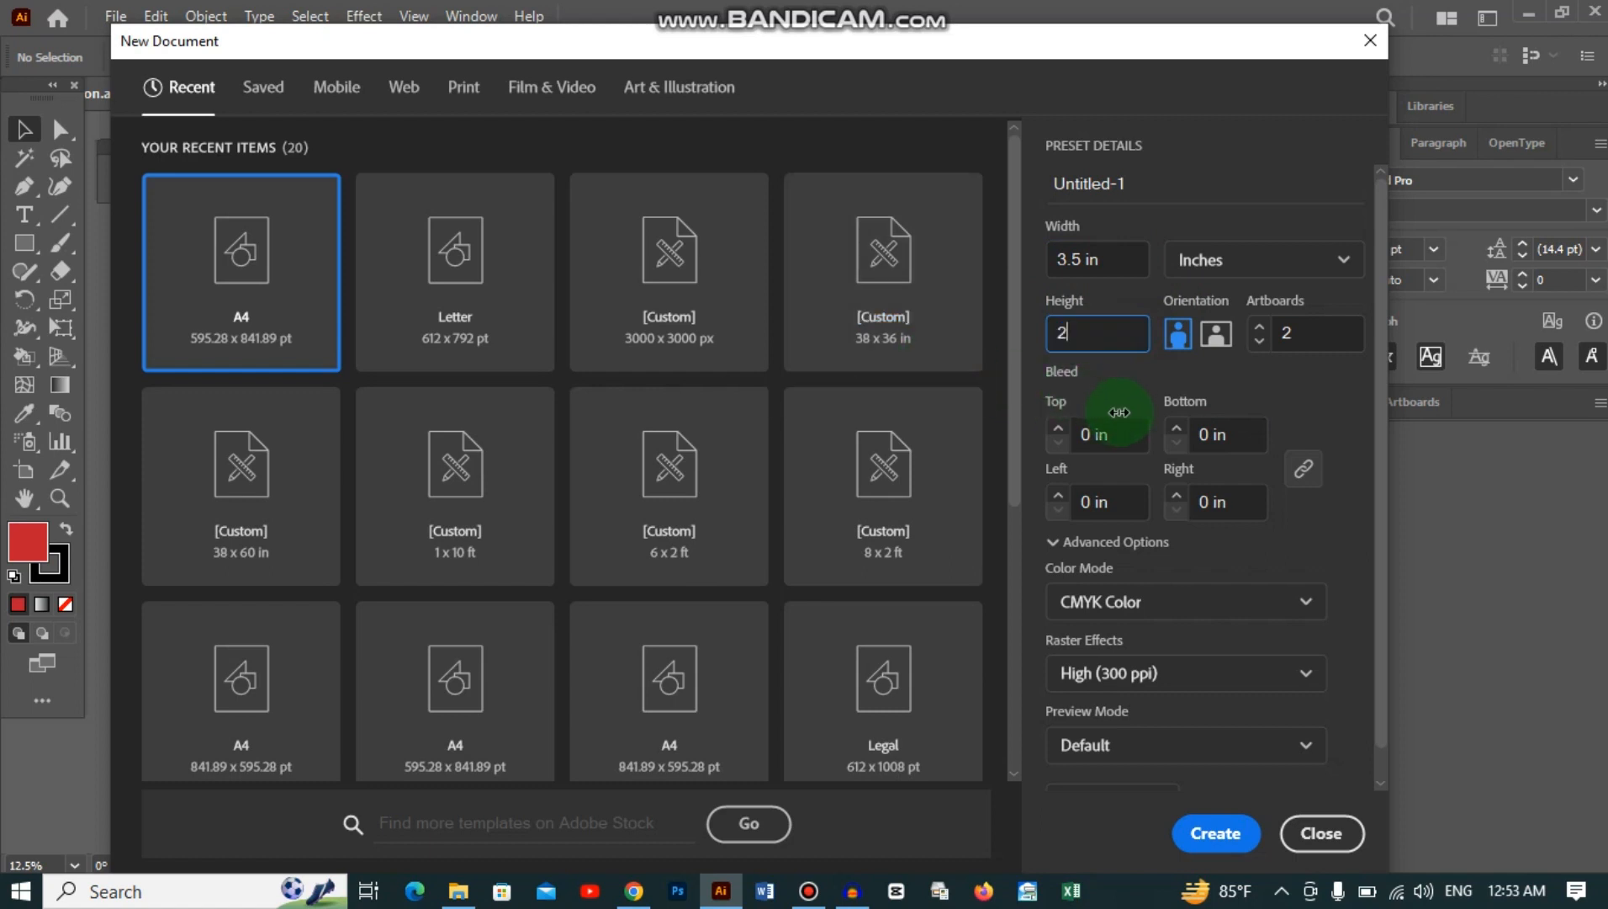
pyautogui.click(1102, 434)
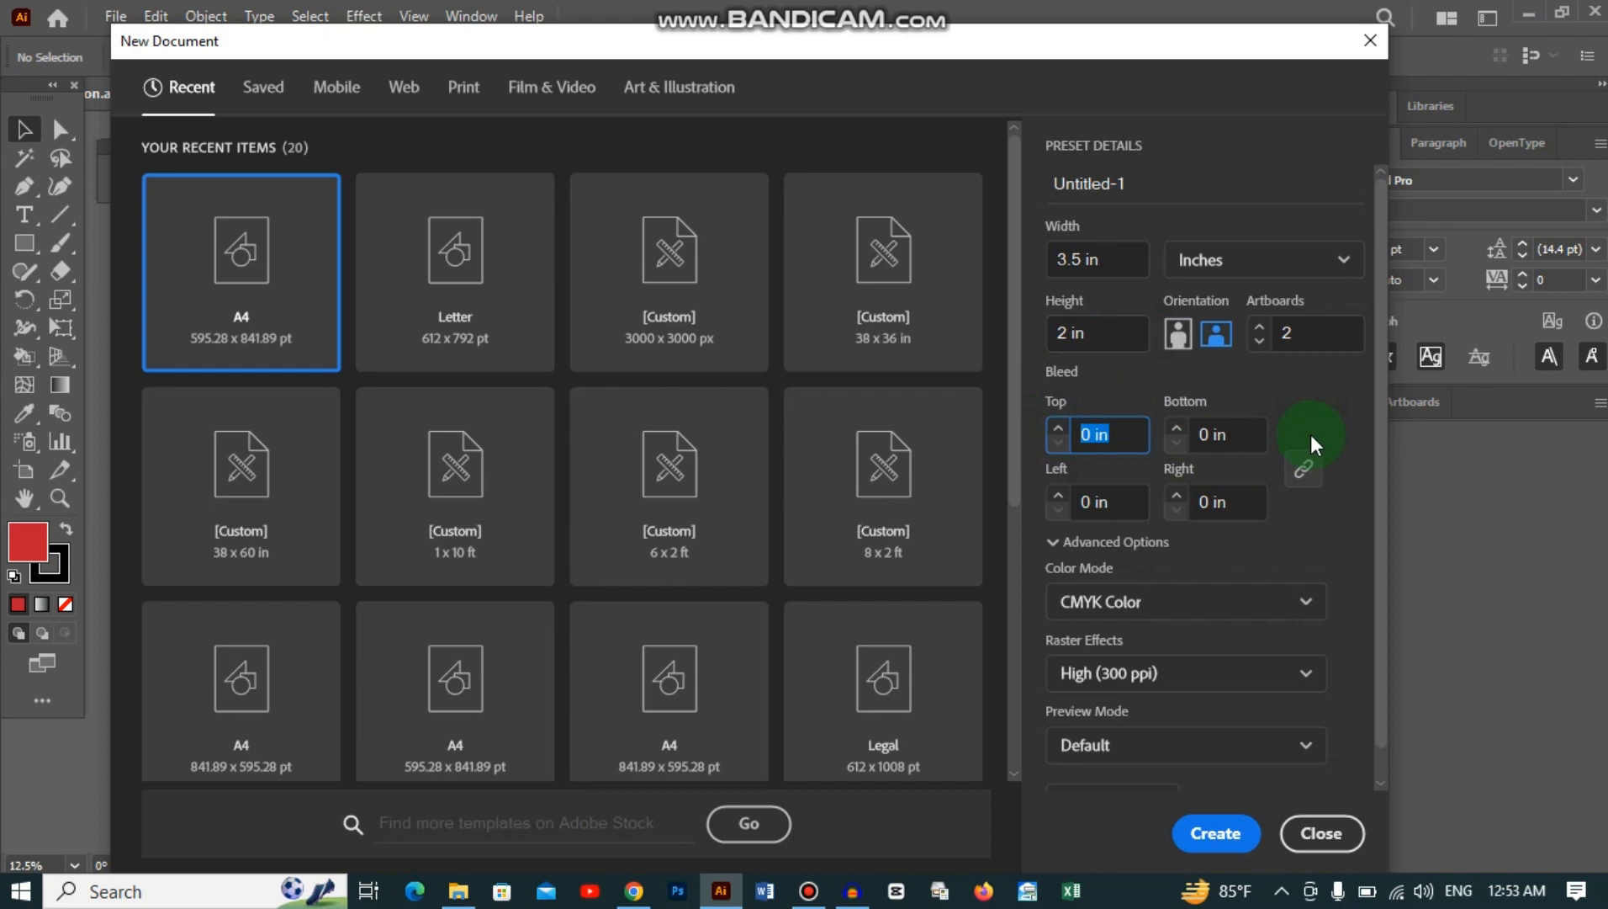
pyautogui.write('.125')
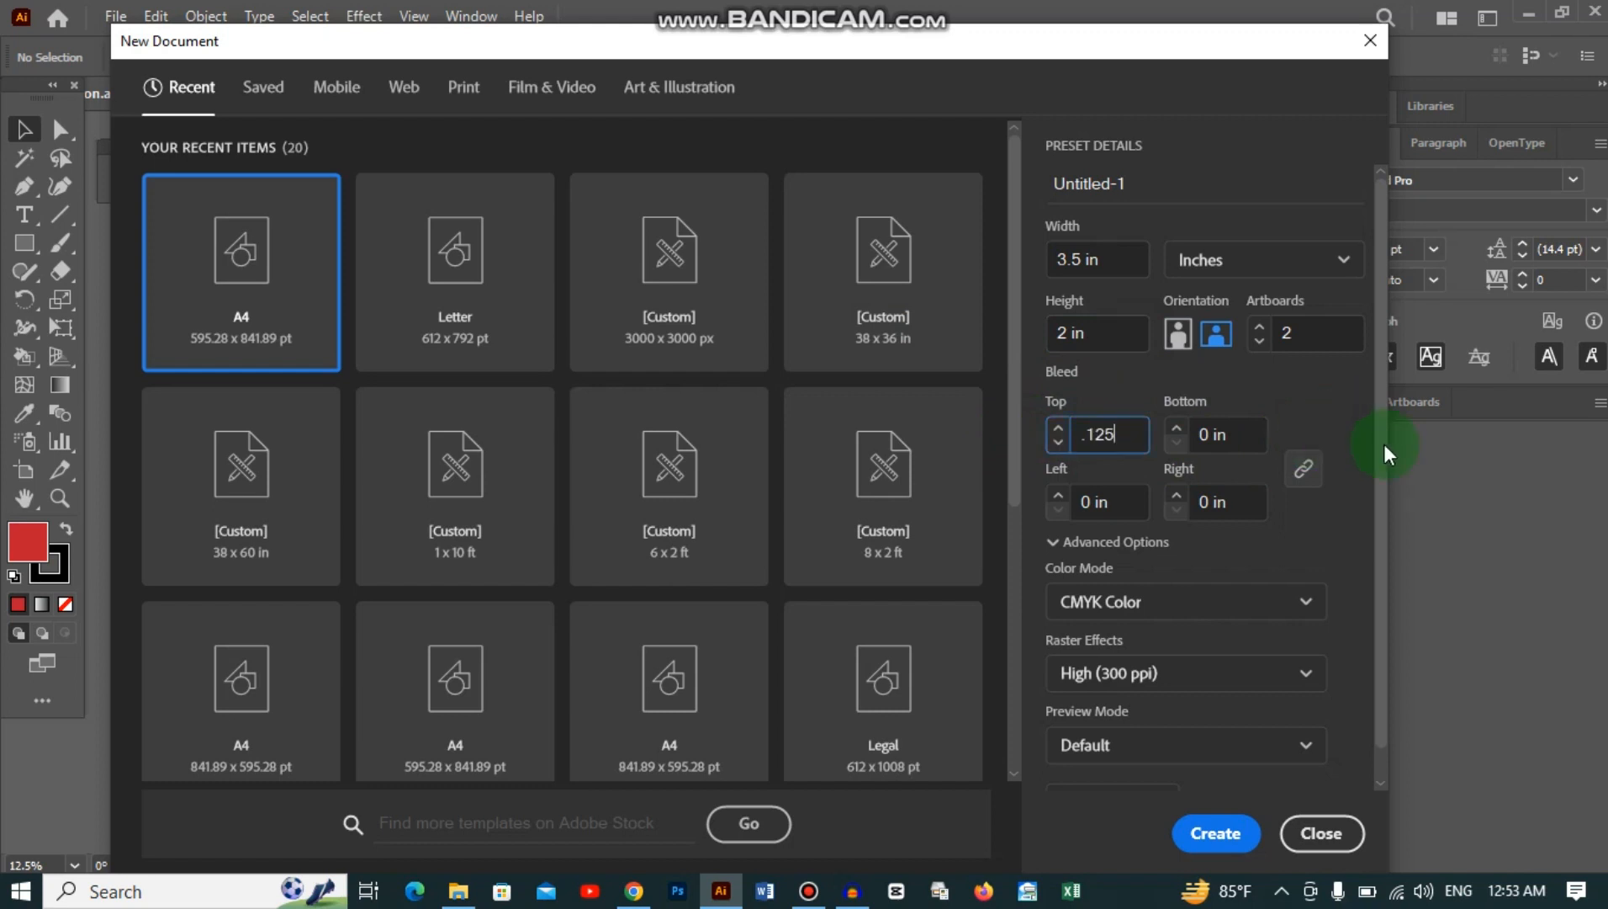
pyautogui.click(1317, 435)
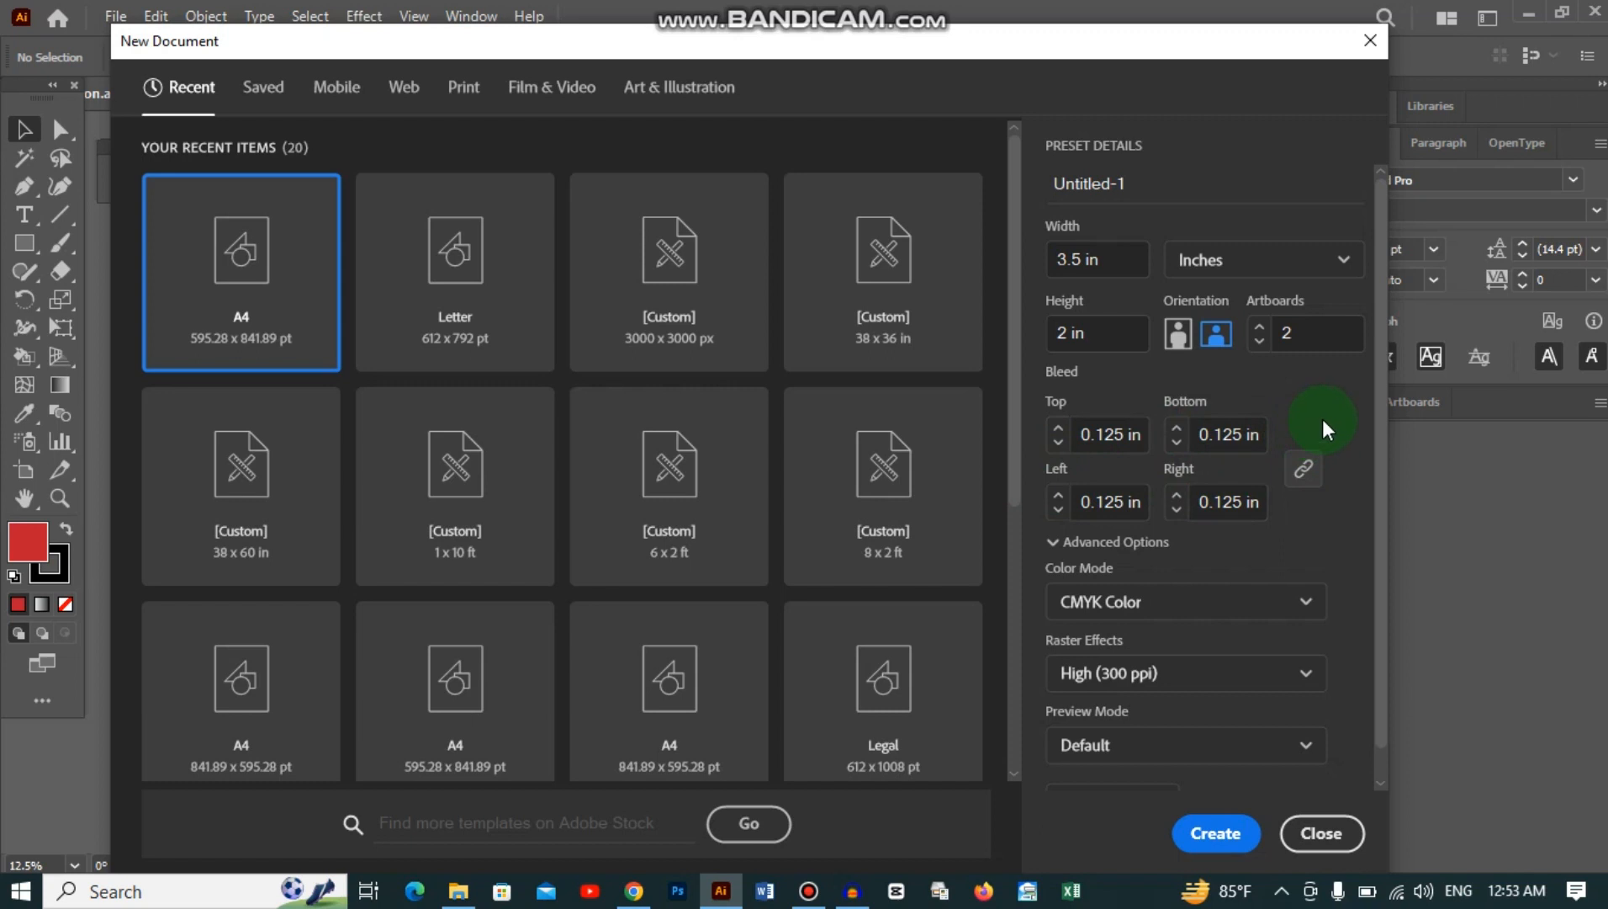
pyautogui.click(1219, 832)
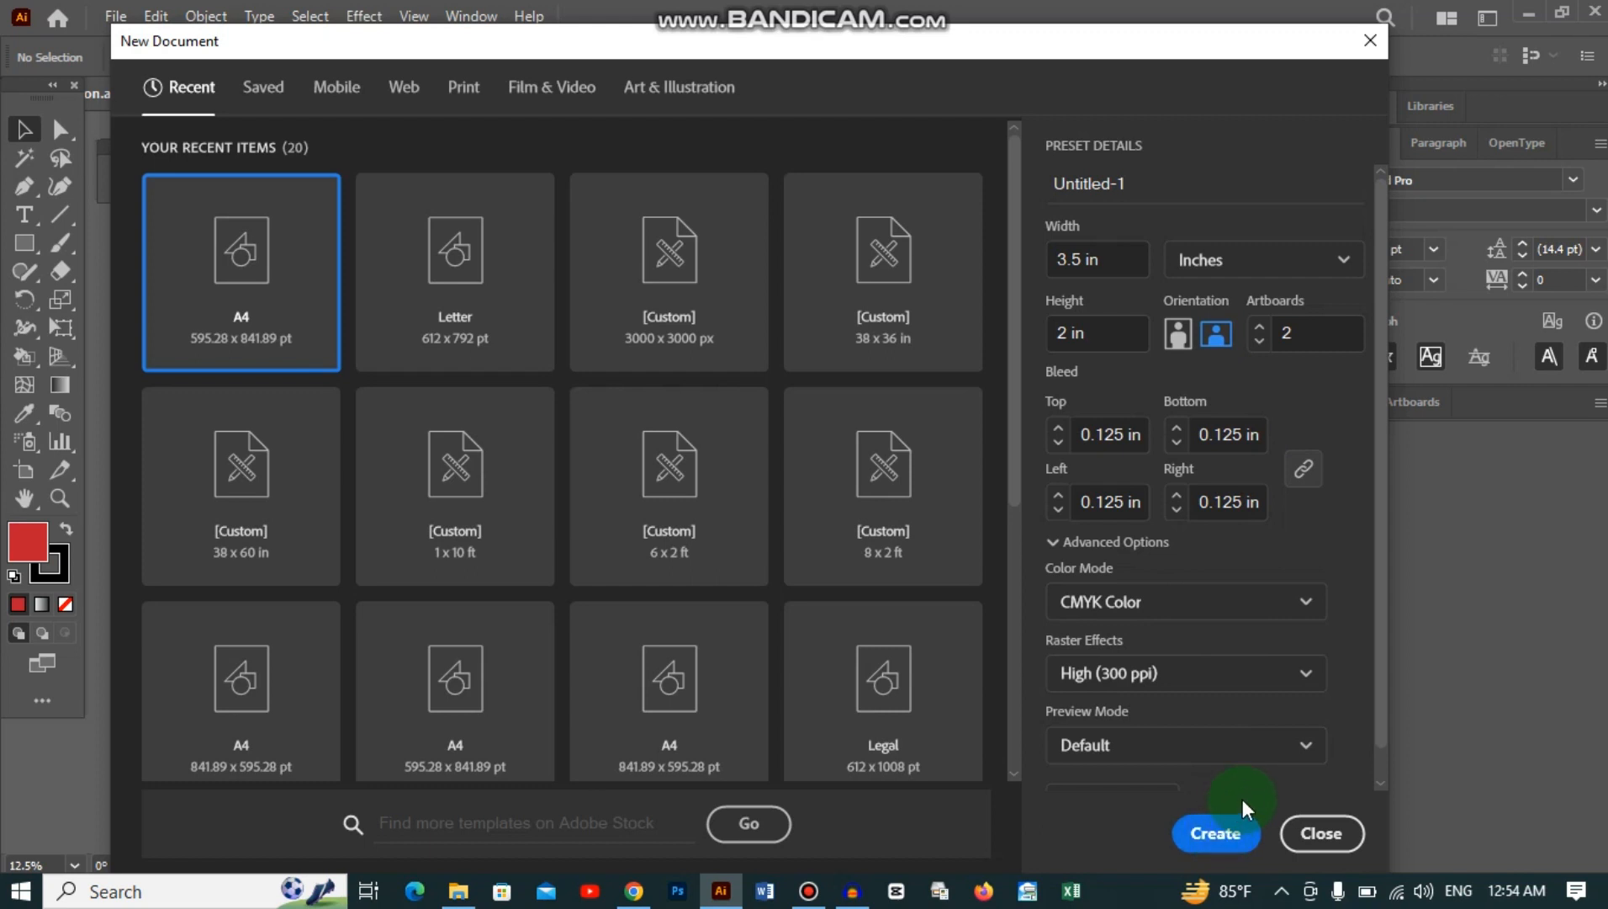
# Step: Create the document and draw a rectangle covering the first artboard out to the bleed
pyautogui.click(1216, 833)
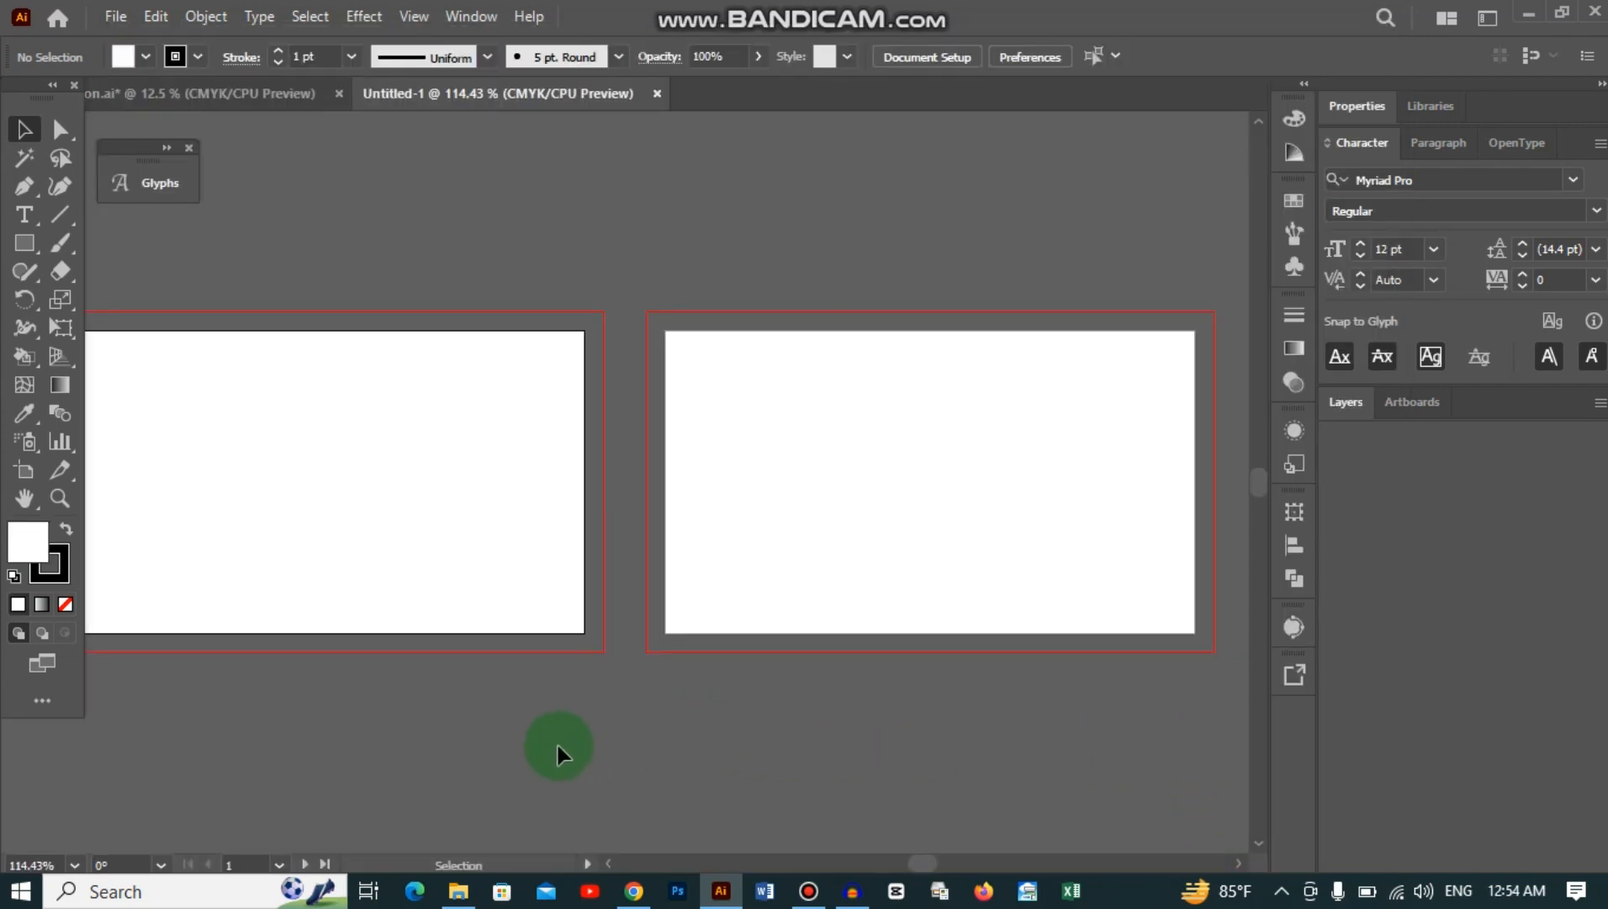
pyautogui.moveTo(558, 745); pyautogui.dragTo(623, 678)
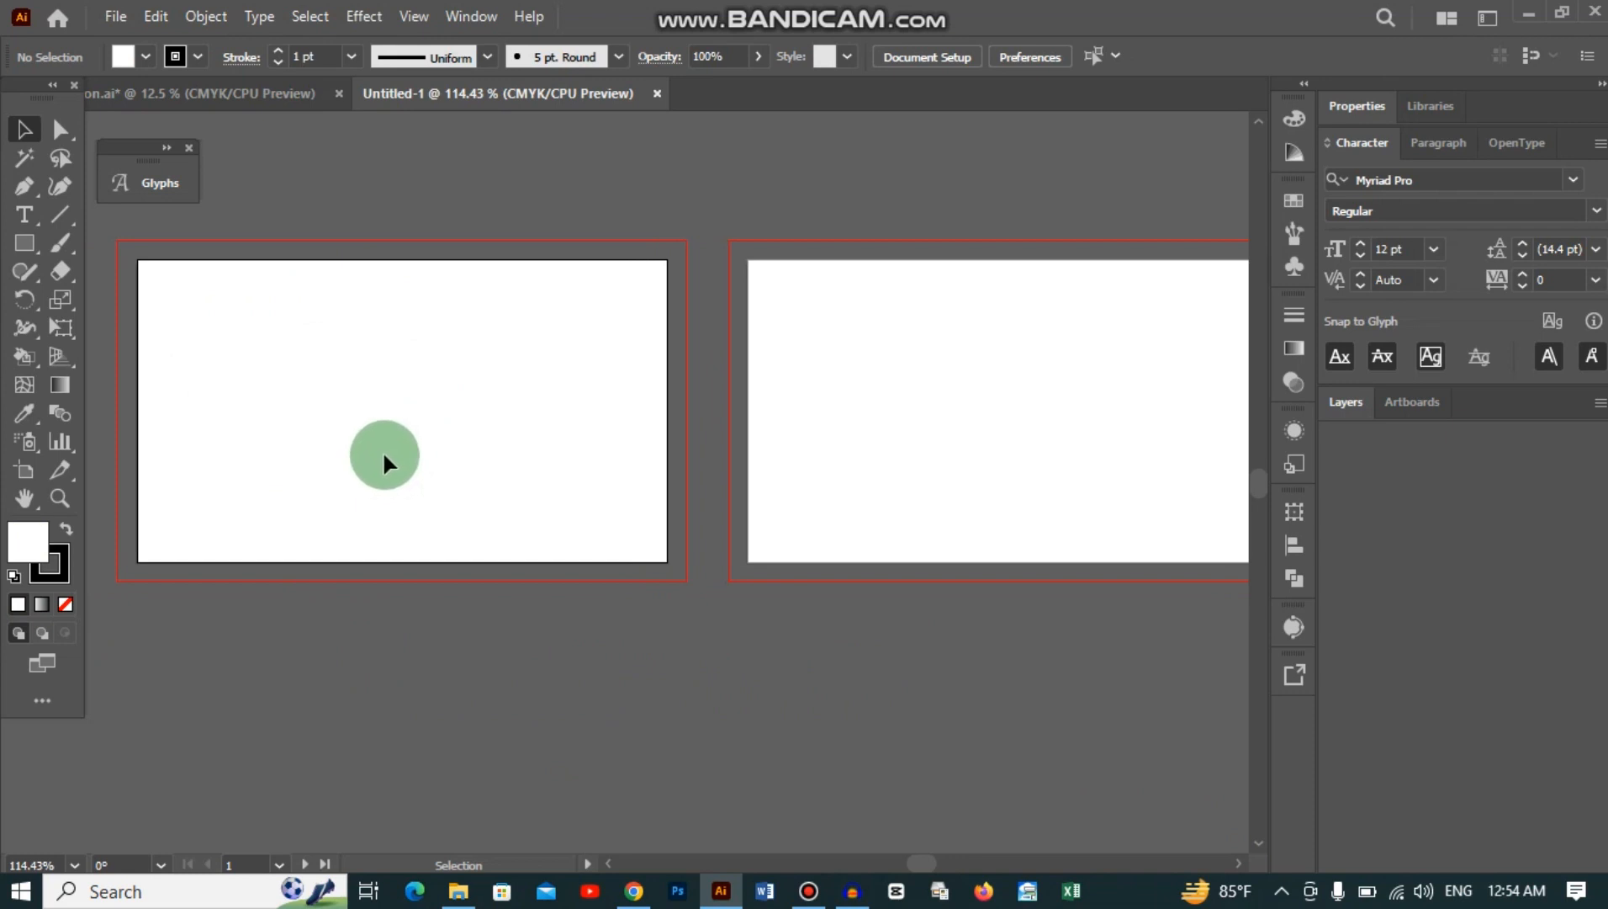
pyautogui.moveTo(963, 384); pyautogui.dragTo(800, 356)
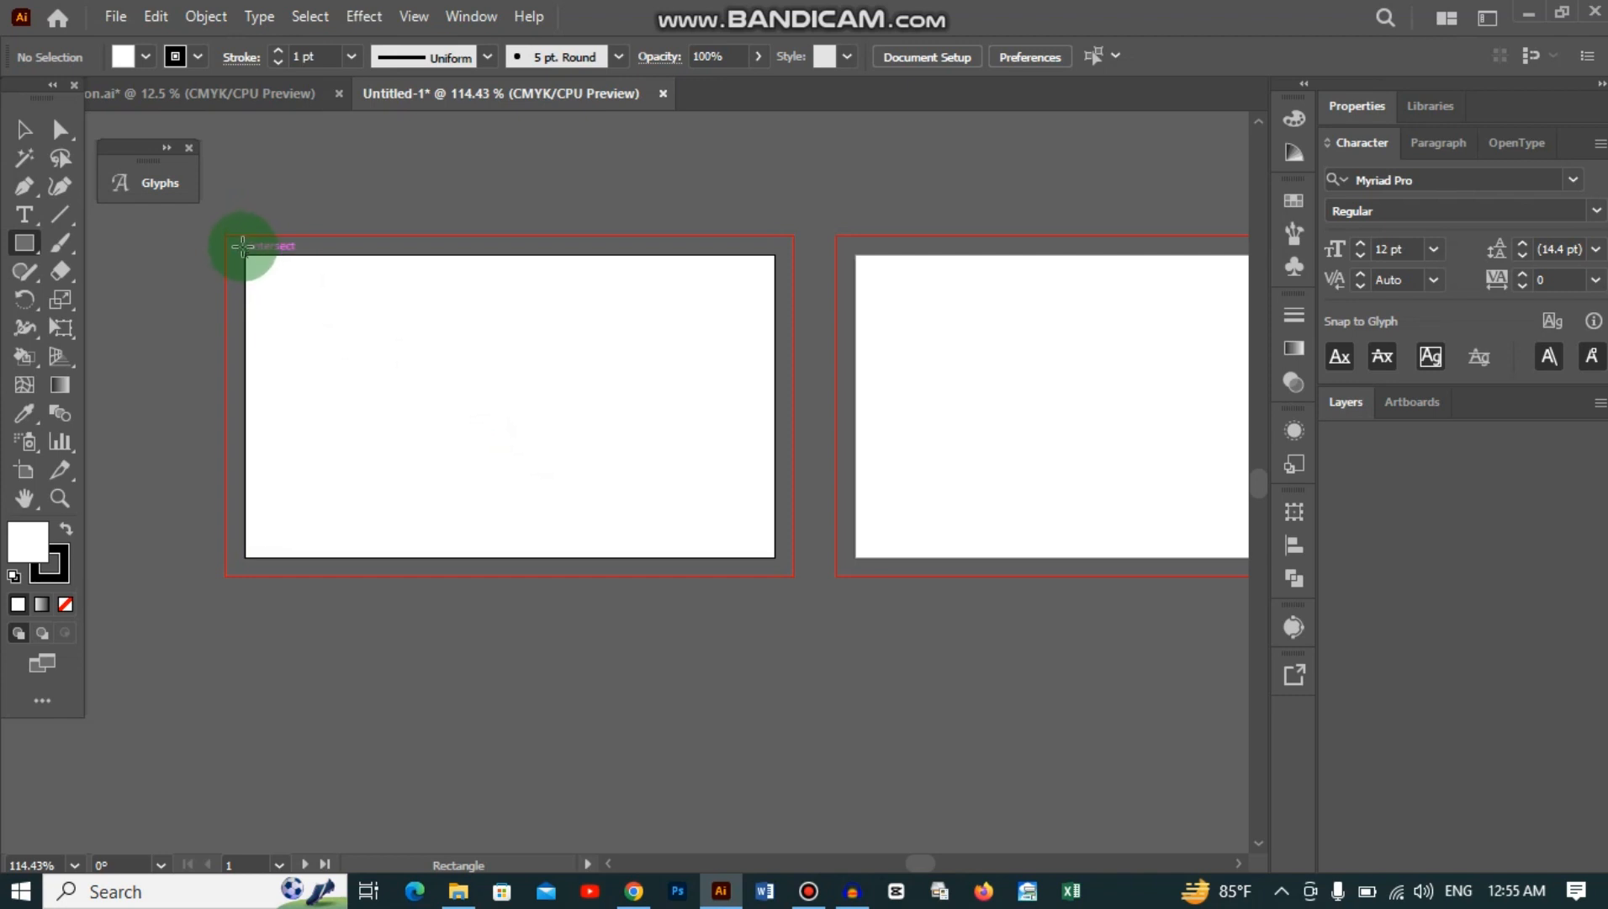
pyautogui.moveTo(224, 230)
pyautogui.mouseDown()
pyautogui.moveTo(445, 498)
pyautogui.moveTo(725, 550)
pyautogui.moveTo(793, 579)
pyautogui.mouseUp()
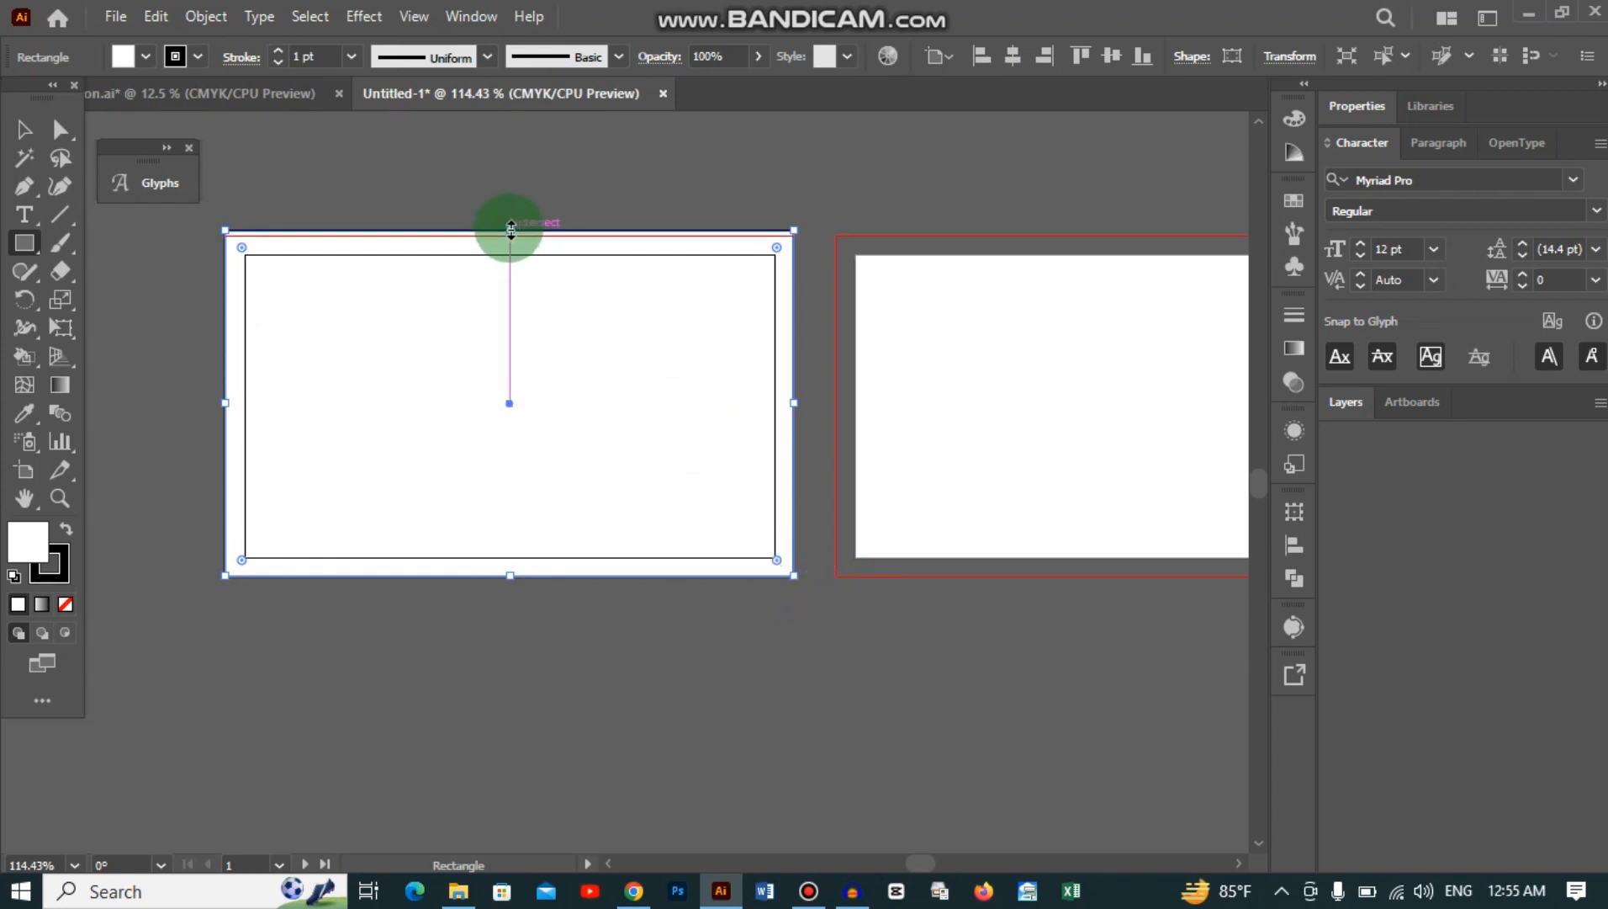
pyautogui.moveTo(510, 228); pyautogui.dragTo(510, 235)
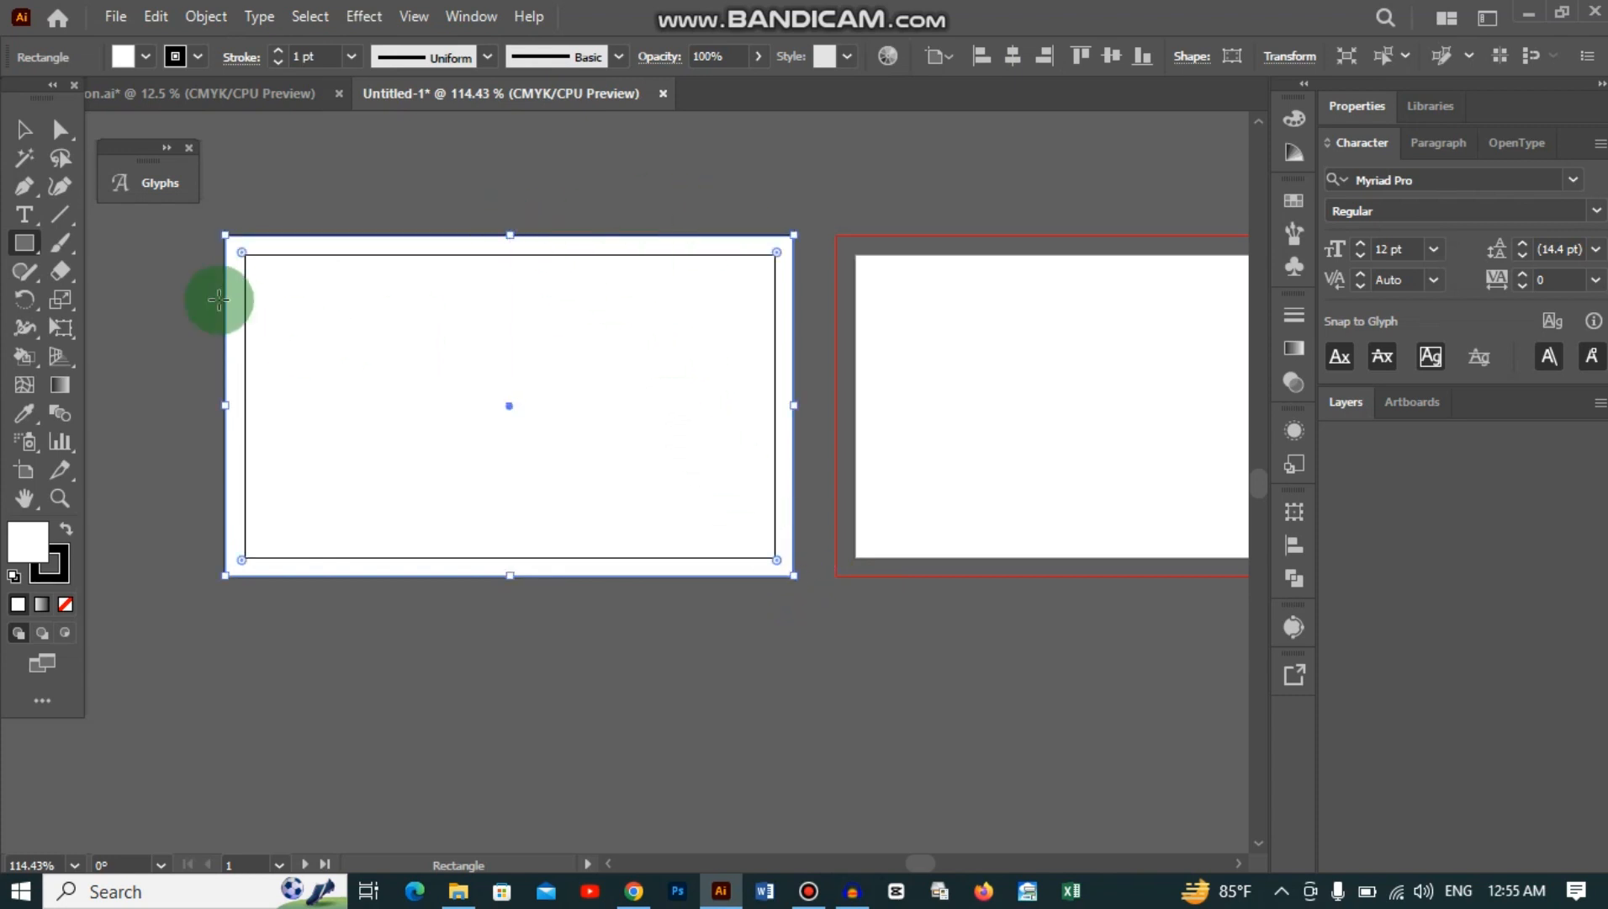
# Step: Fill the rectangle with a dark red swatch
pyautogui.click(145, 57)
pyautogui.click(81, 99)
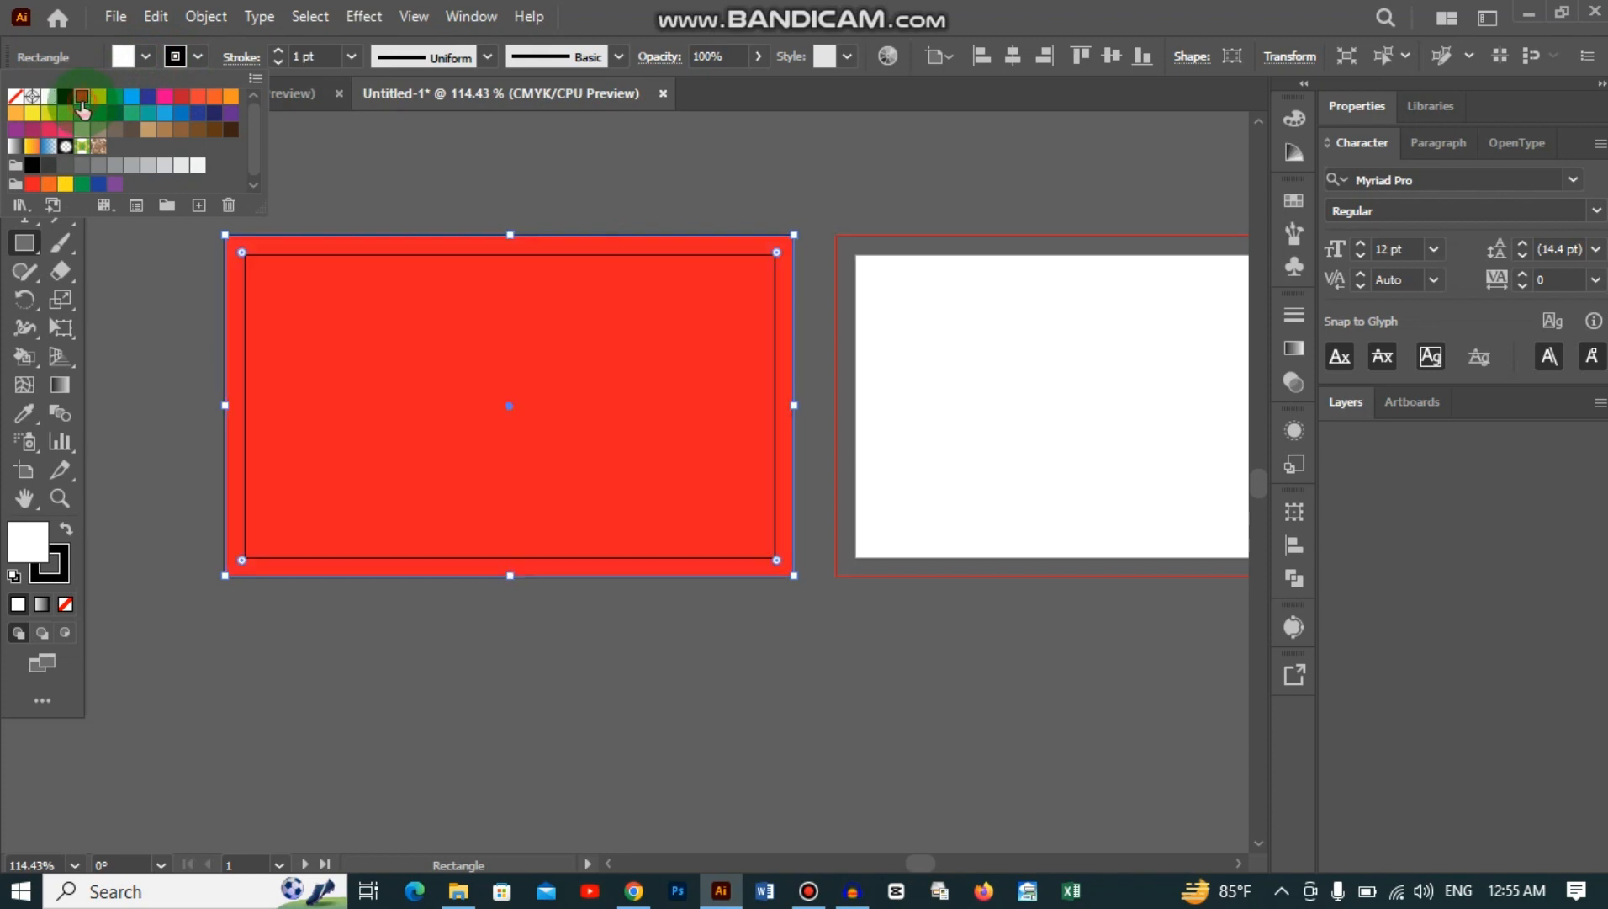
pyautogui.click(603, 480)
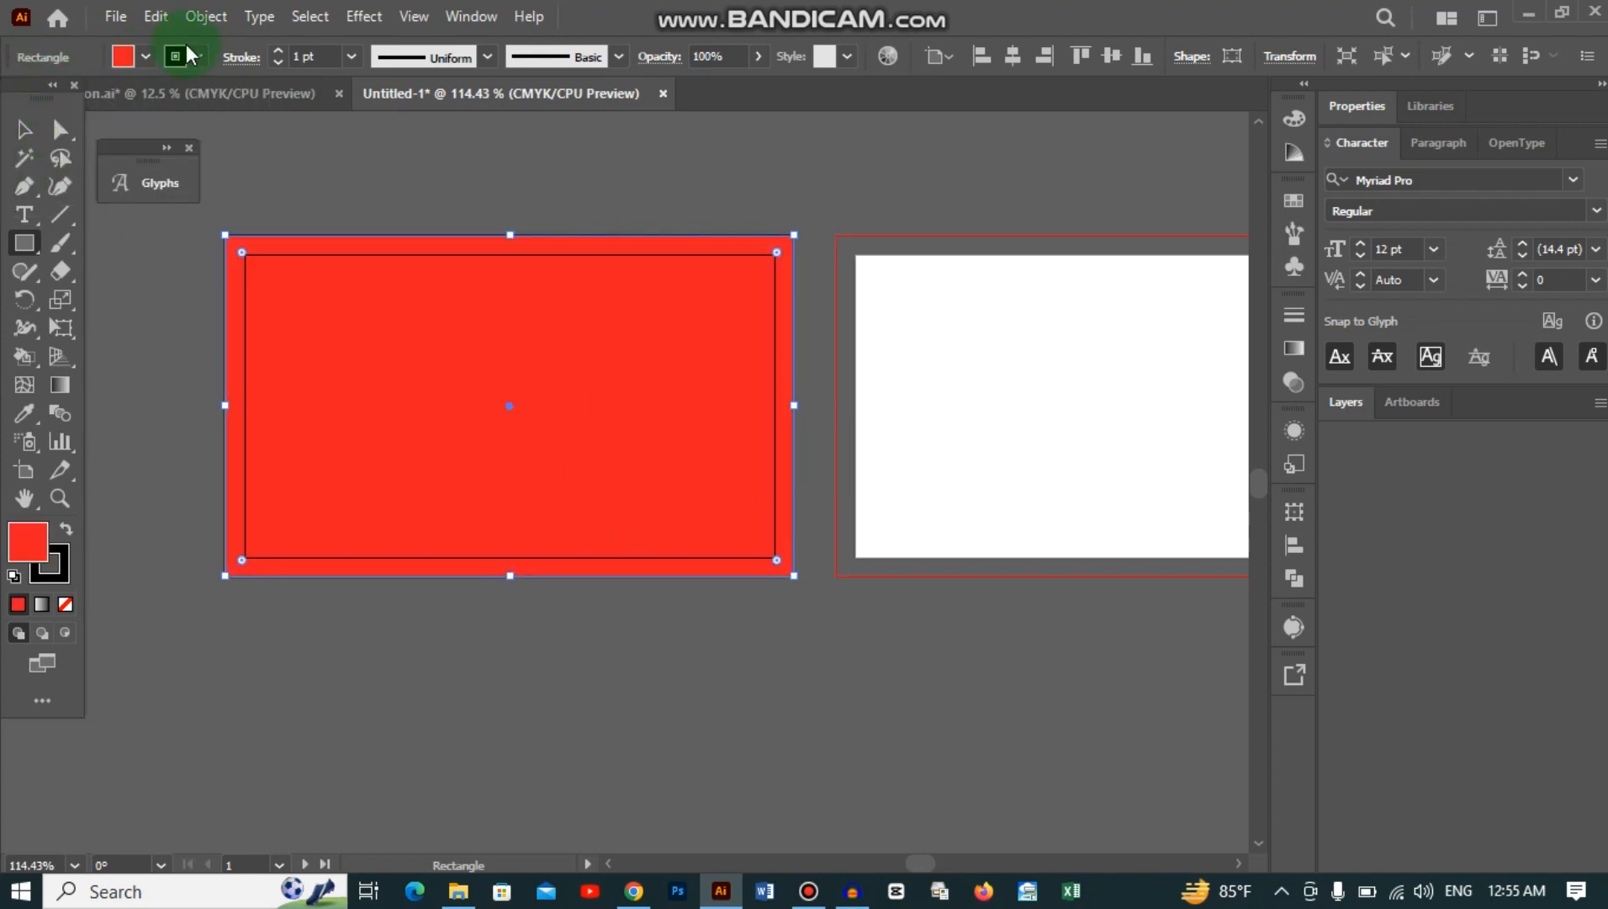
pyautogui.click(144, 57)
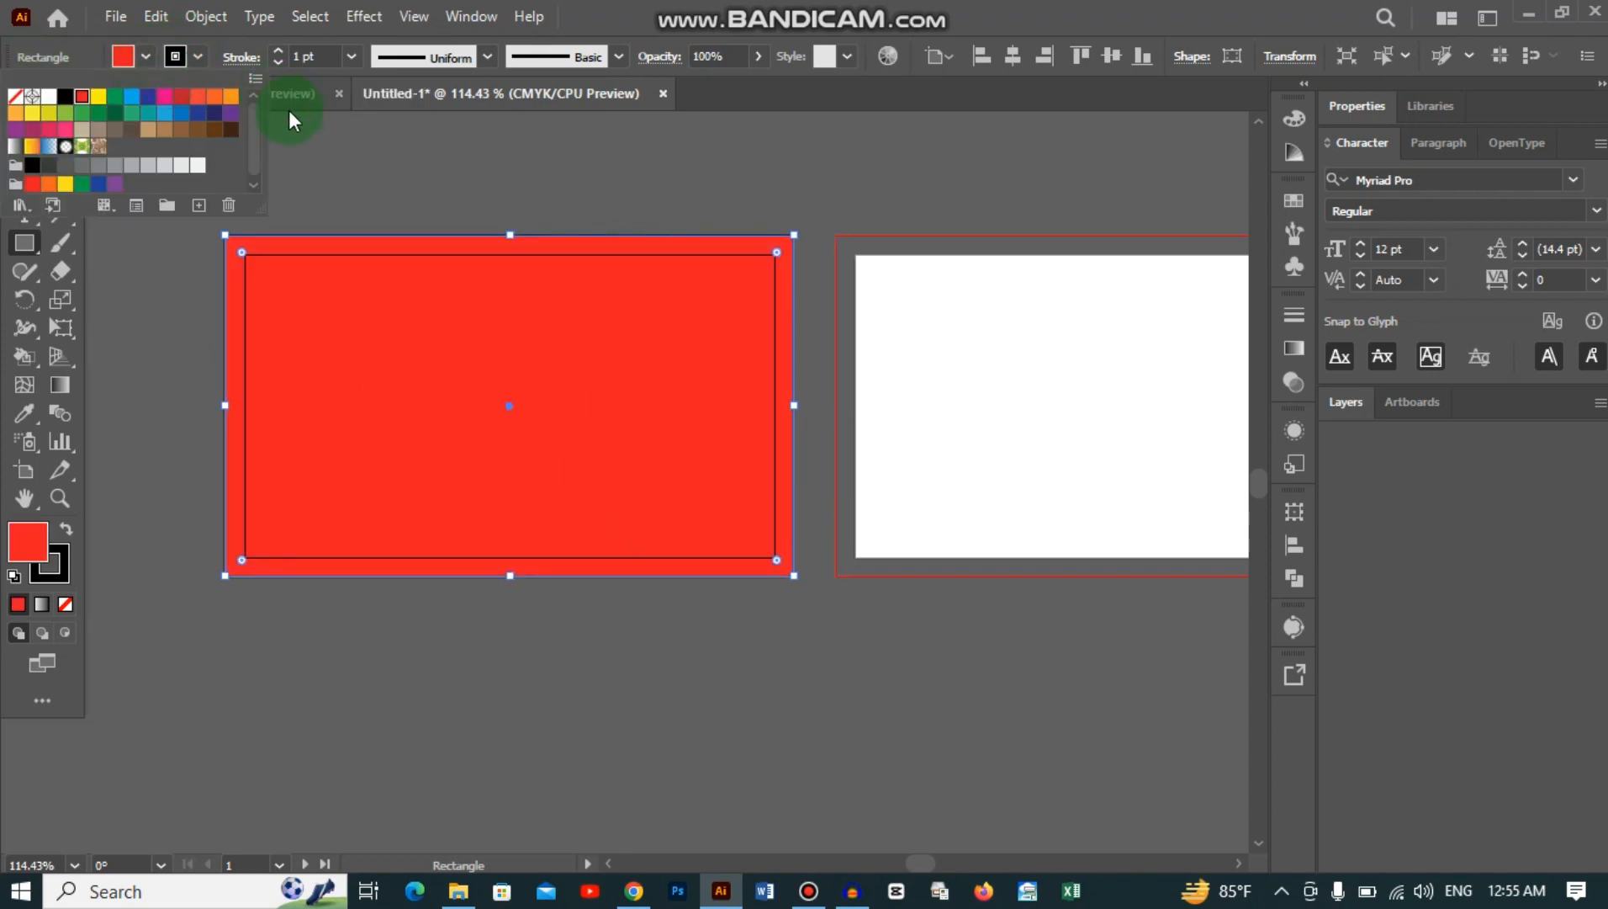
pyautogui.click(181, 96)
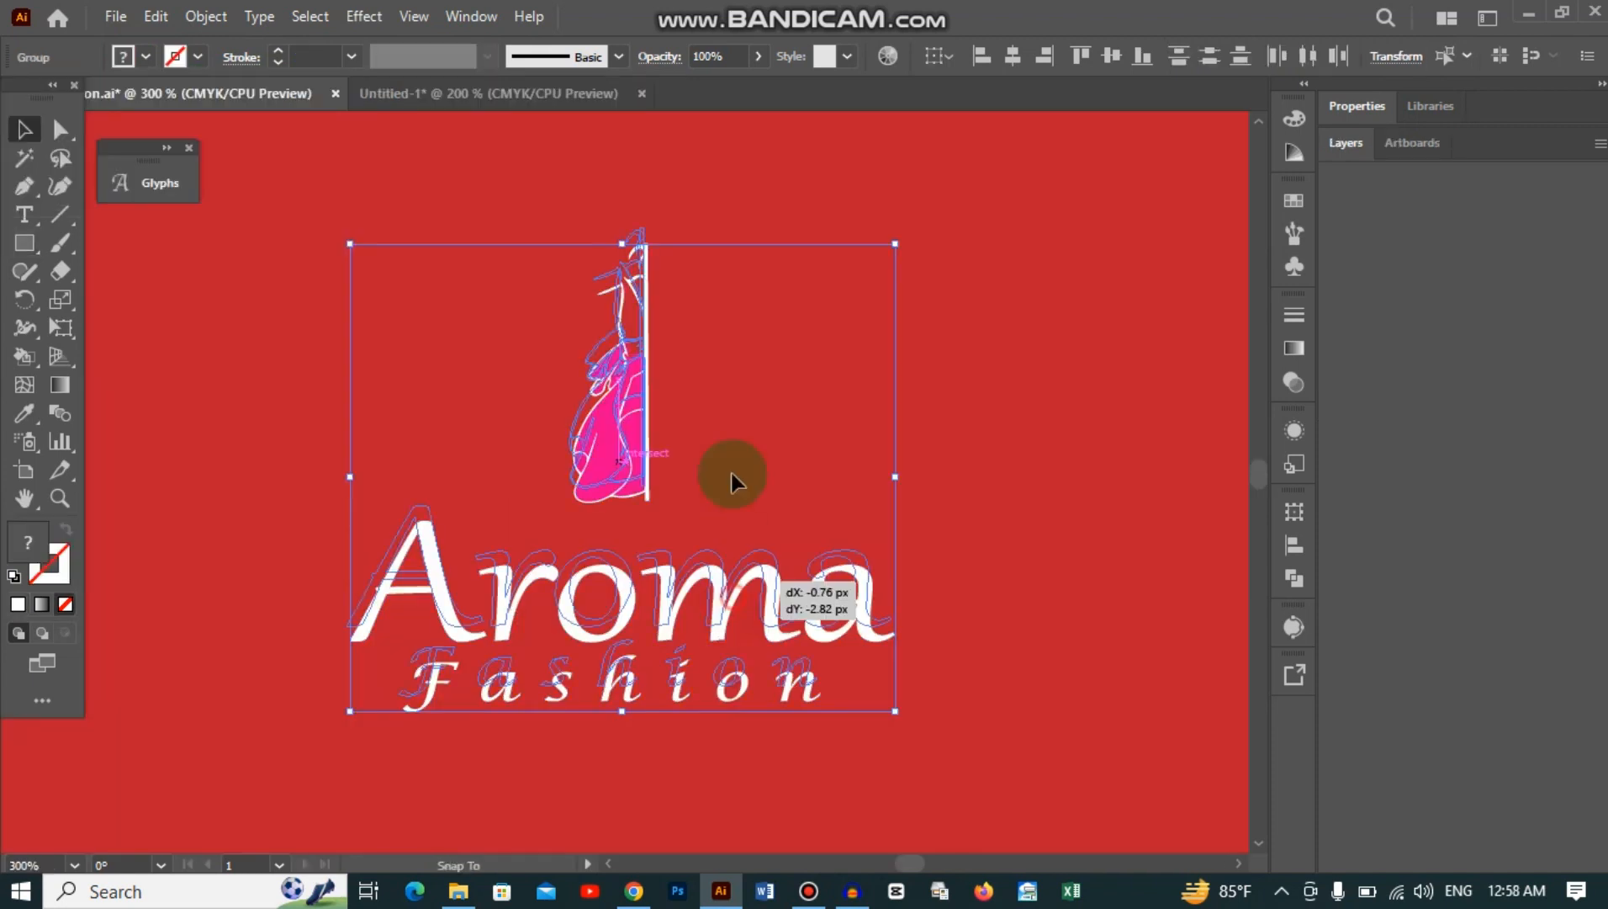
# Step: Bring the white Aroma Fashion logo into Untitled-1, centre it on the red card and enlarge it
pyautogui.moveTo(732, 476); pyautogui.dragTo(567, 85)
pyautogui.moveTo(685, 473); pyautogui.dragTo(719, 572)
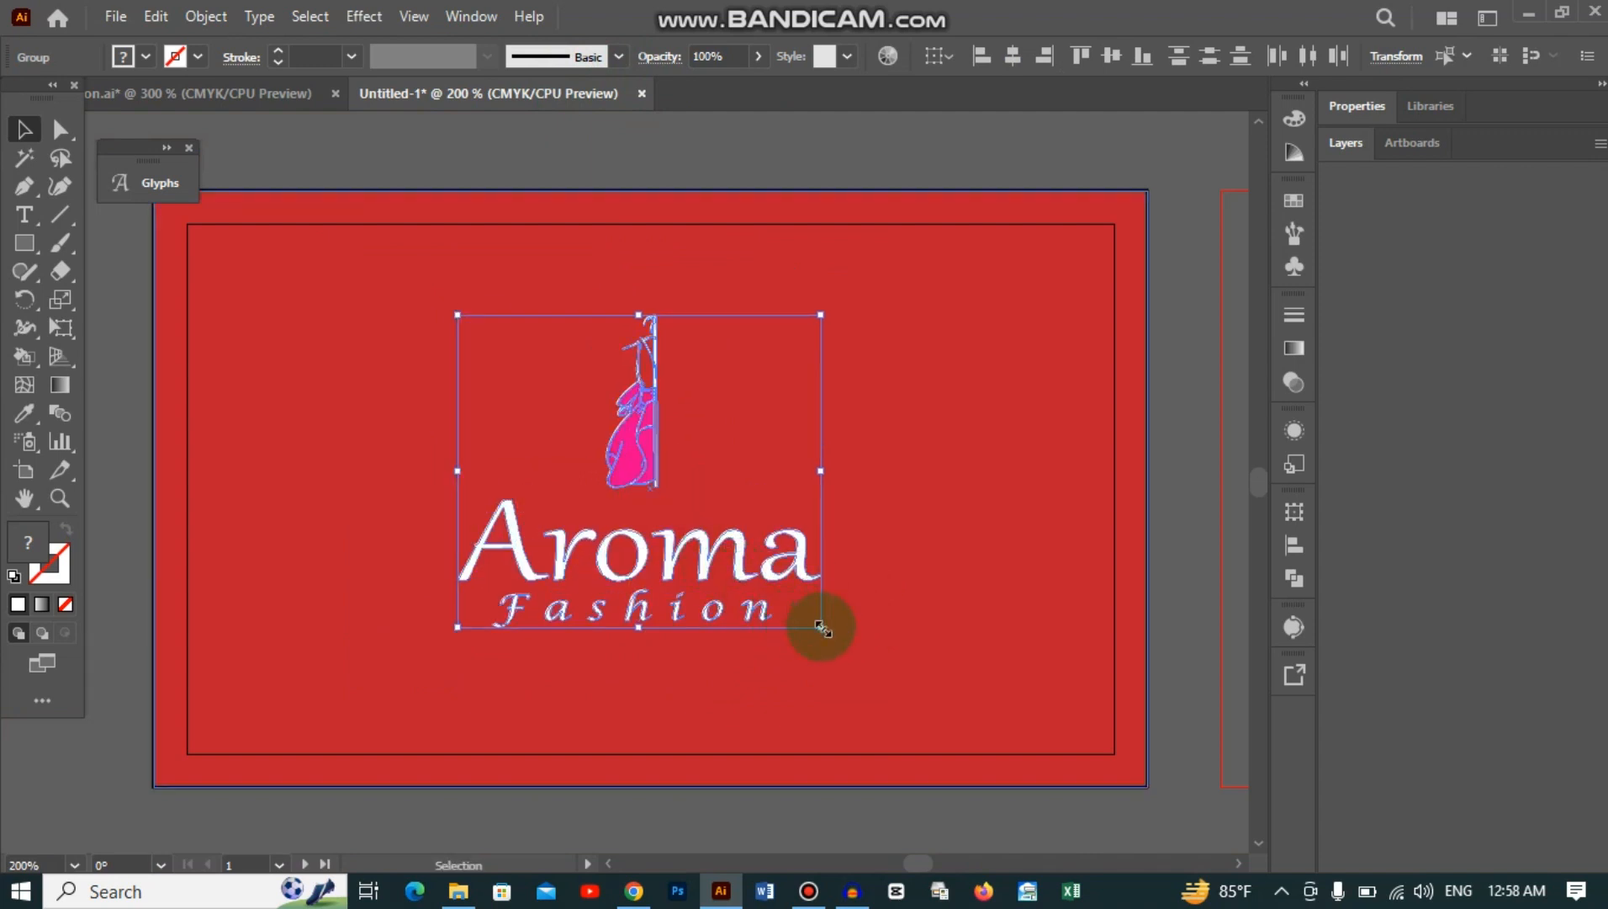
pyautogui.moveTo(821, 627); pyautogui.dragTo(862, 669)
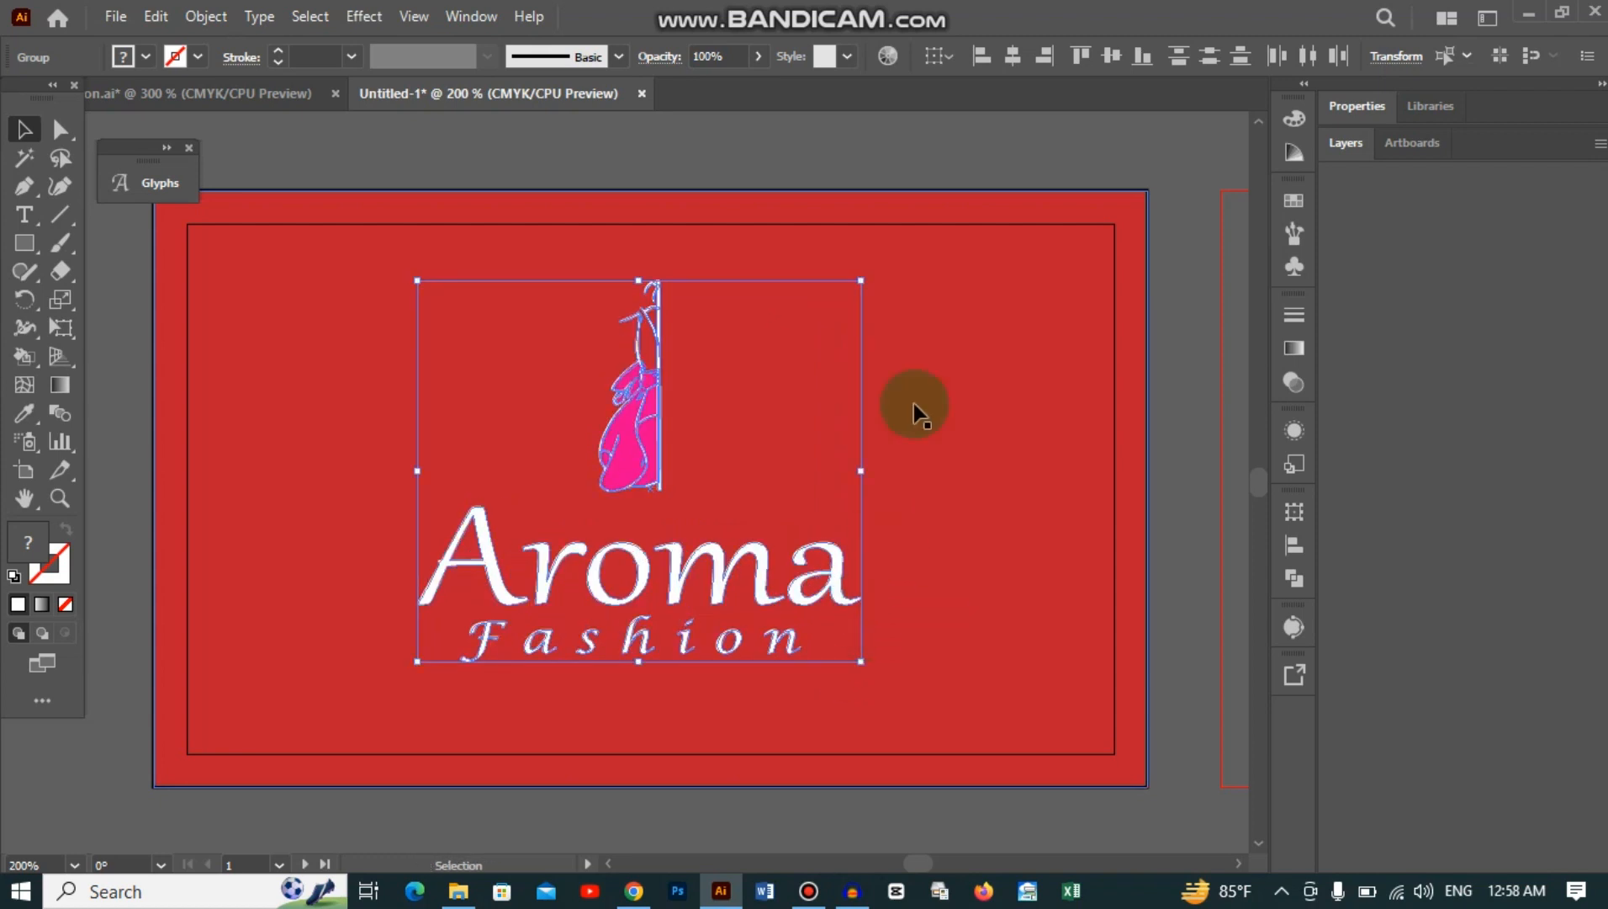
pyautogui.click(908, 156)
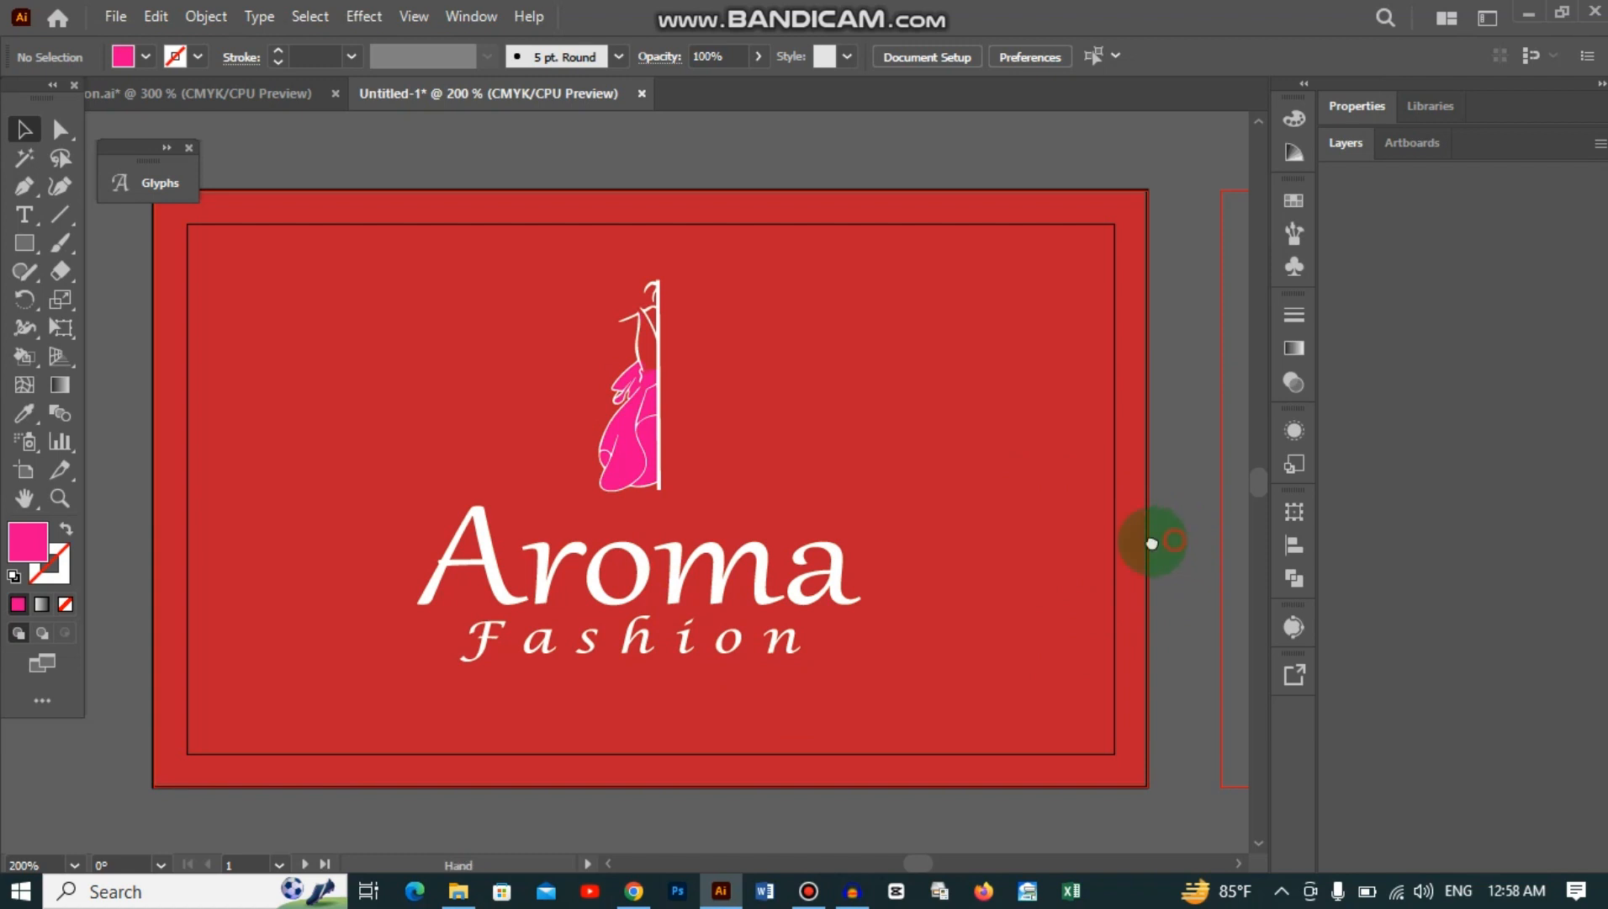
pyautogui.moveTo(1176, 539); pyautogui.dragTo(919, 542)
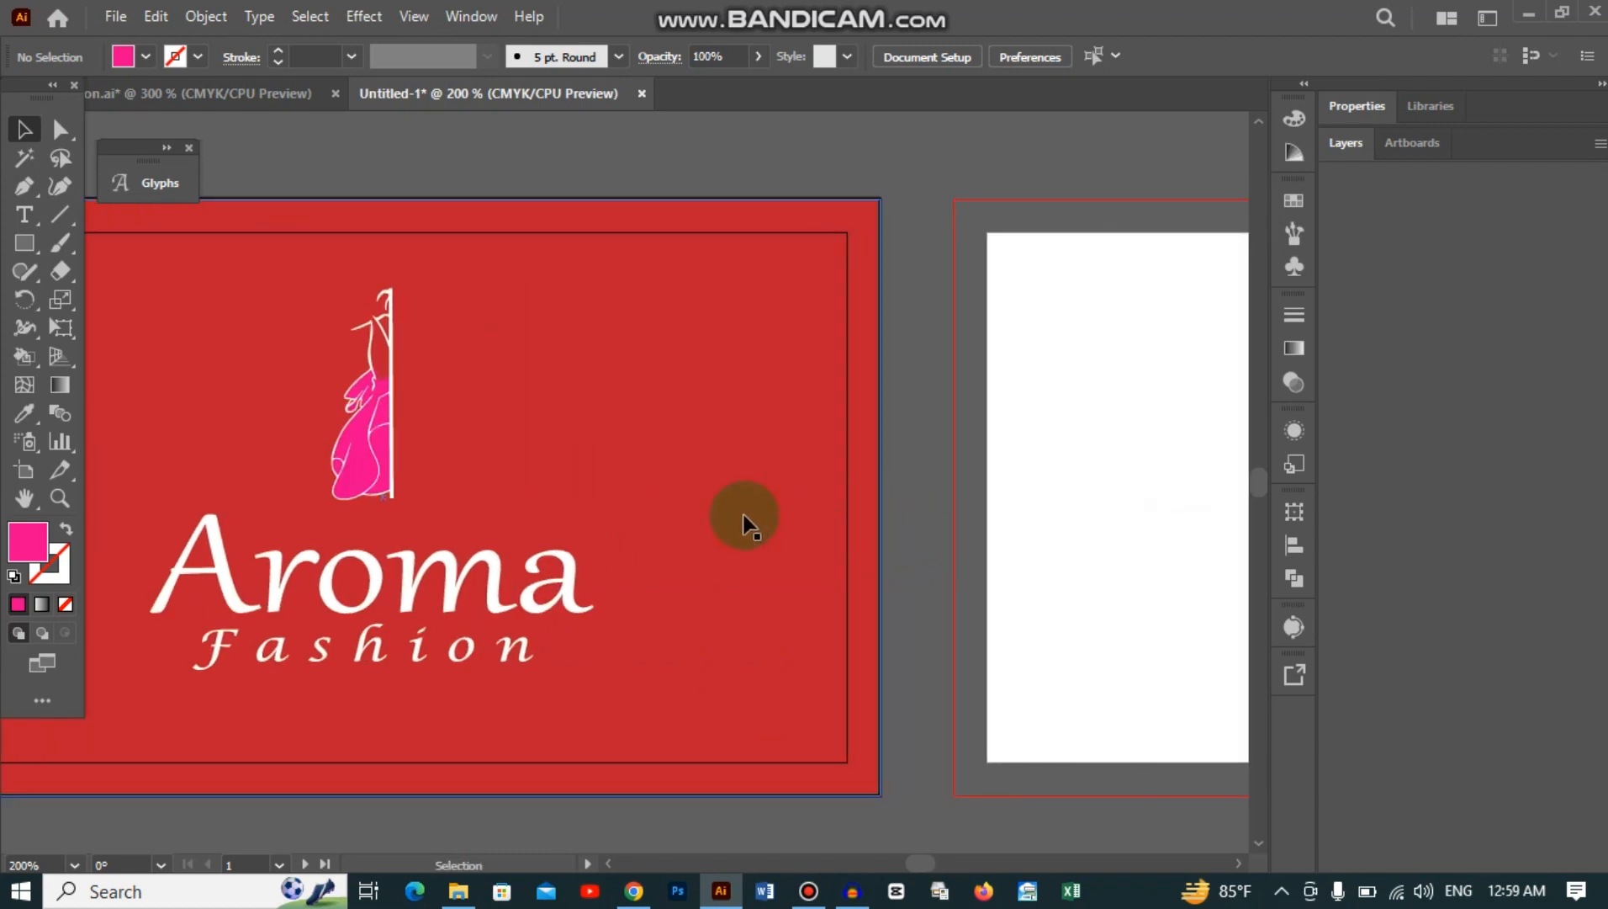
pyautogui.moveTo(618, 636); pyautogui.dragTo(882, 601)
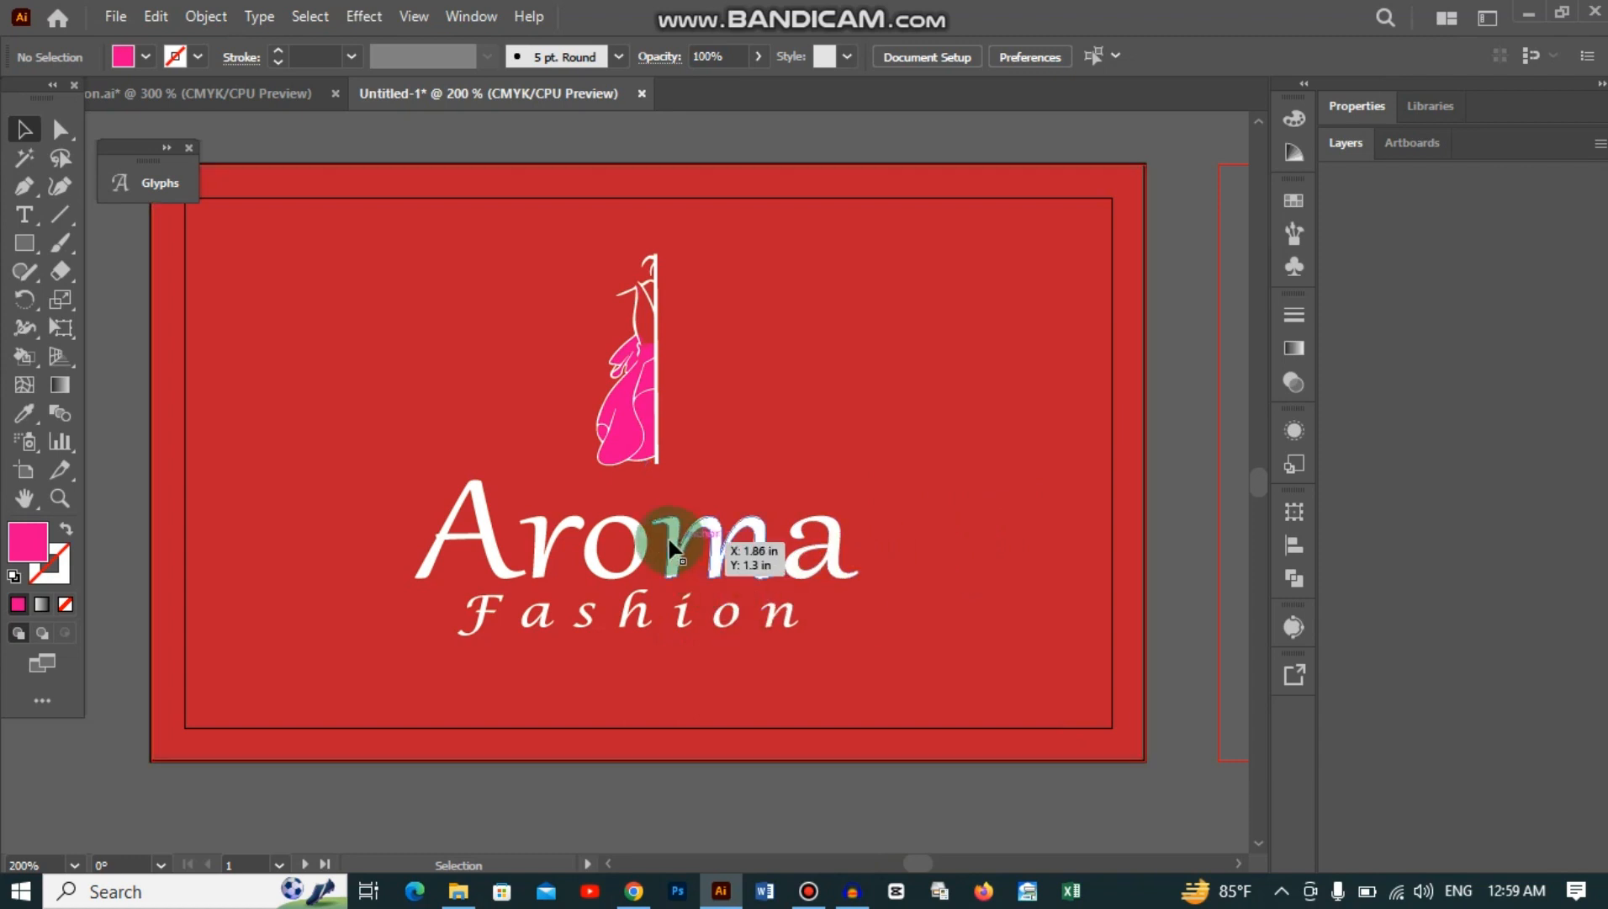
pyautogui.moveTo(678, 545); pyautogui.dragTo(670, 557)
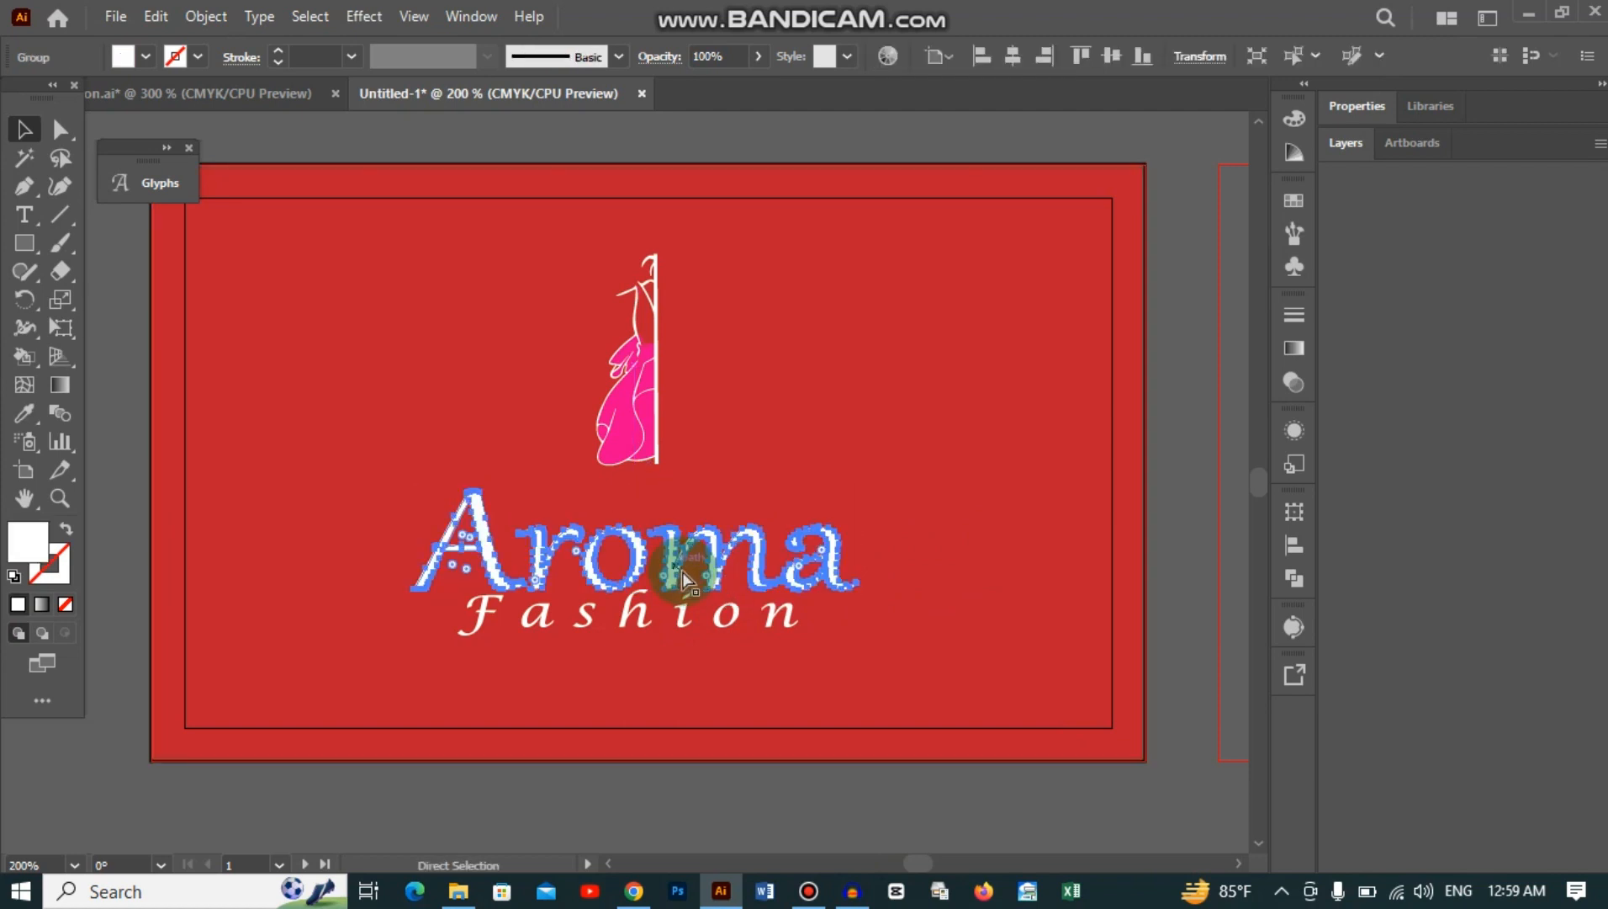
pyautogui.hotkey('ctrl', 'z')
pyautogui.click(1182, 395)
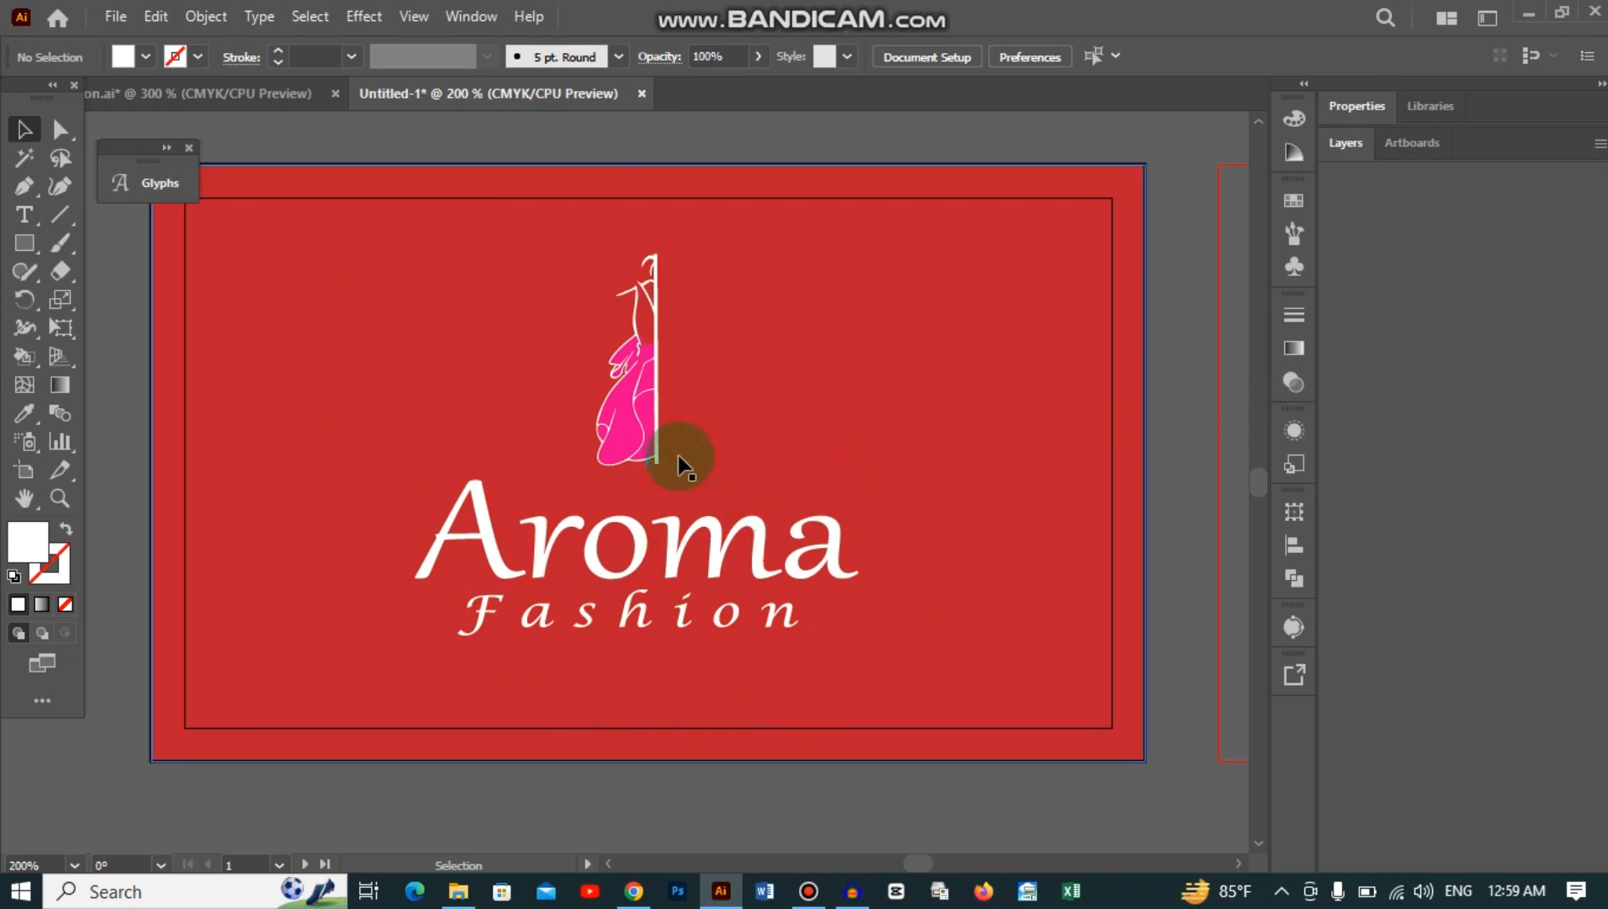
pyautogui.moveTo(606, 353); pyautogui.dragTo(690, 424)
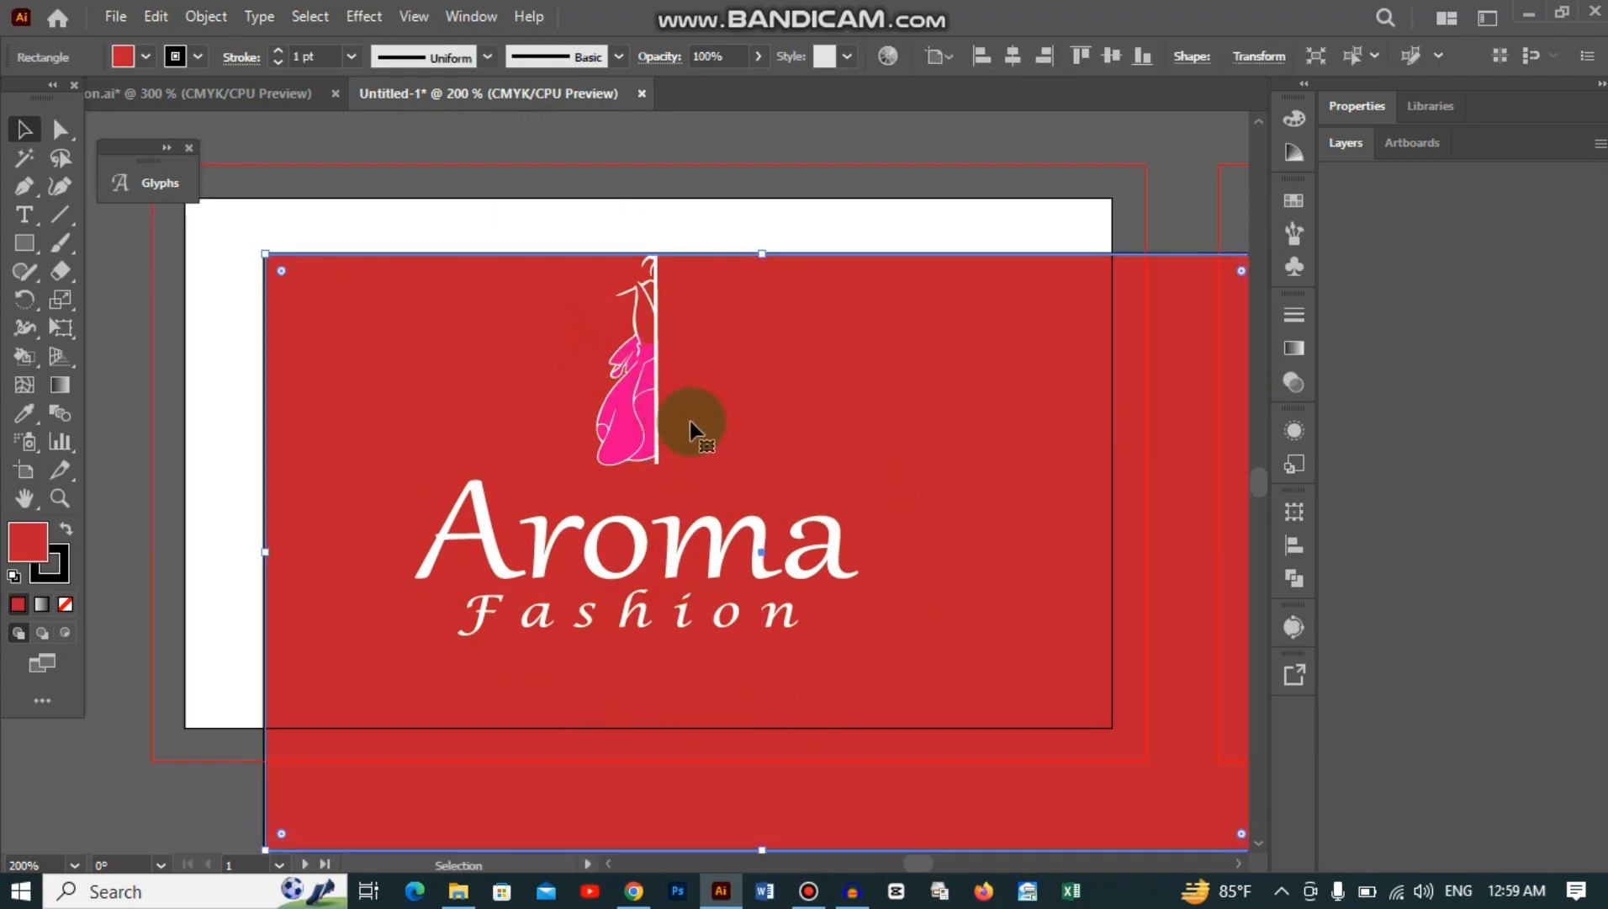
pyautogui.hotkey('ctrl', 'z')
pyautogui.click(1176, 400)
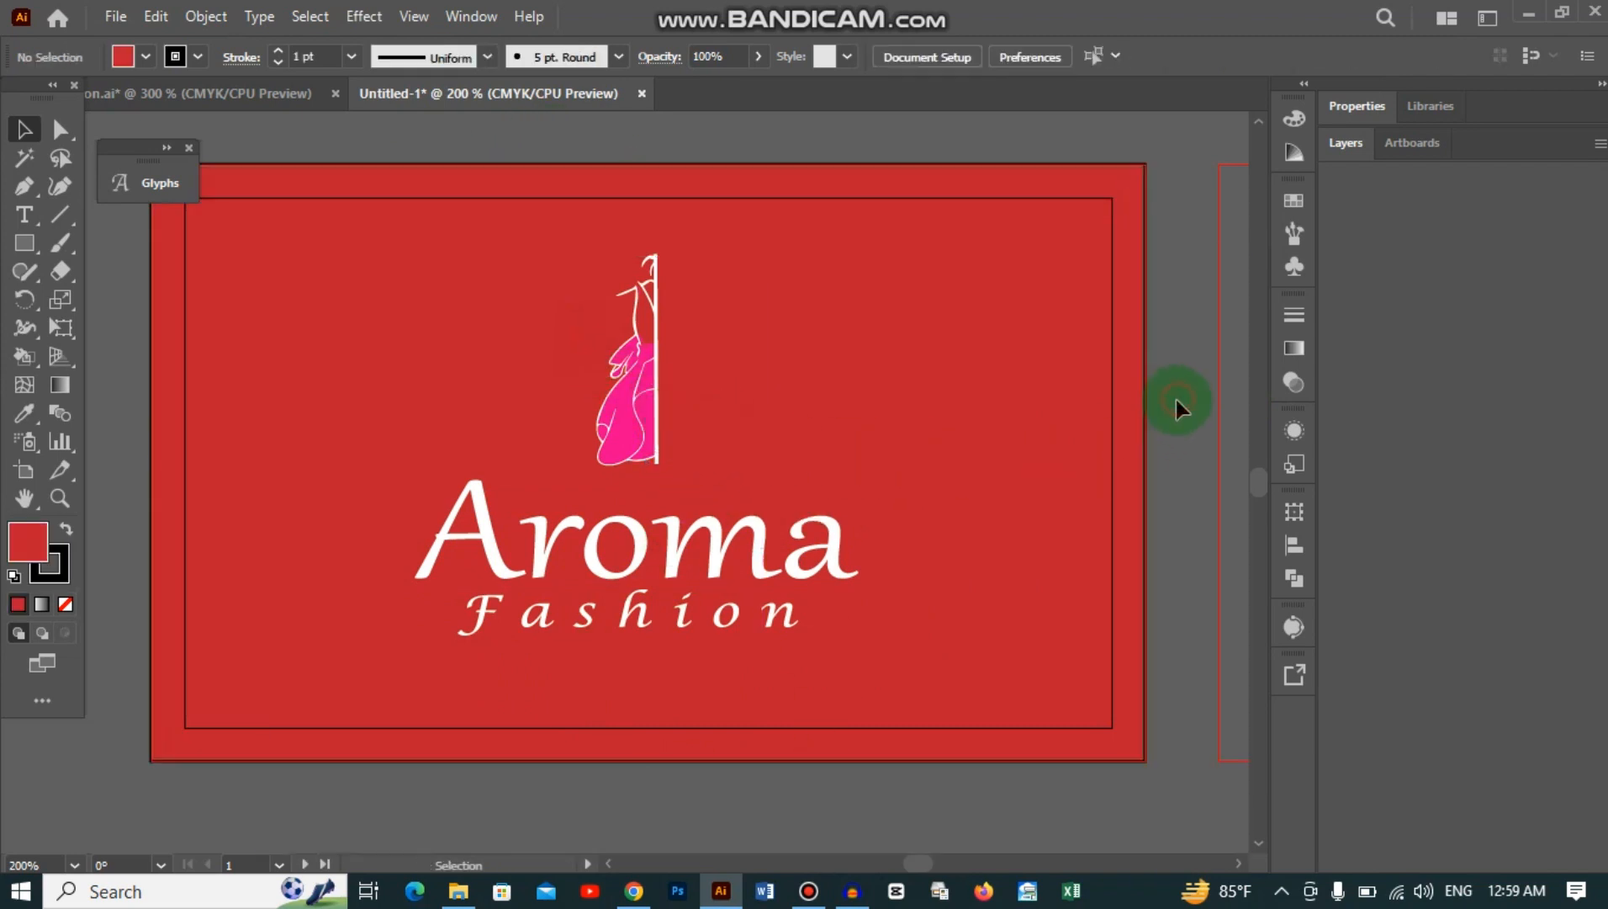
pyautogui.moveTo(1174, 424); pyautogui.dragTo(395, 509)
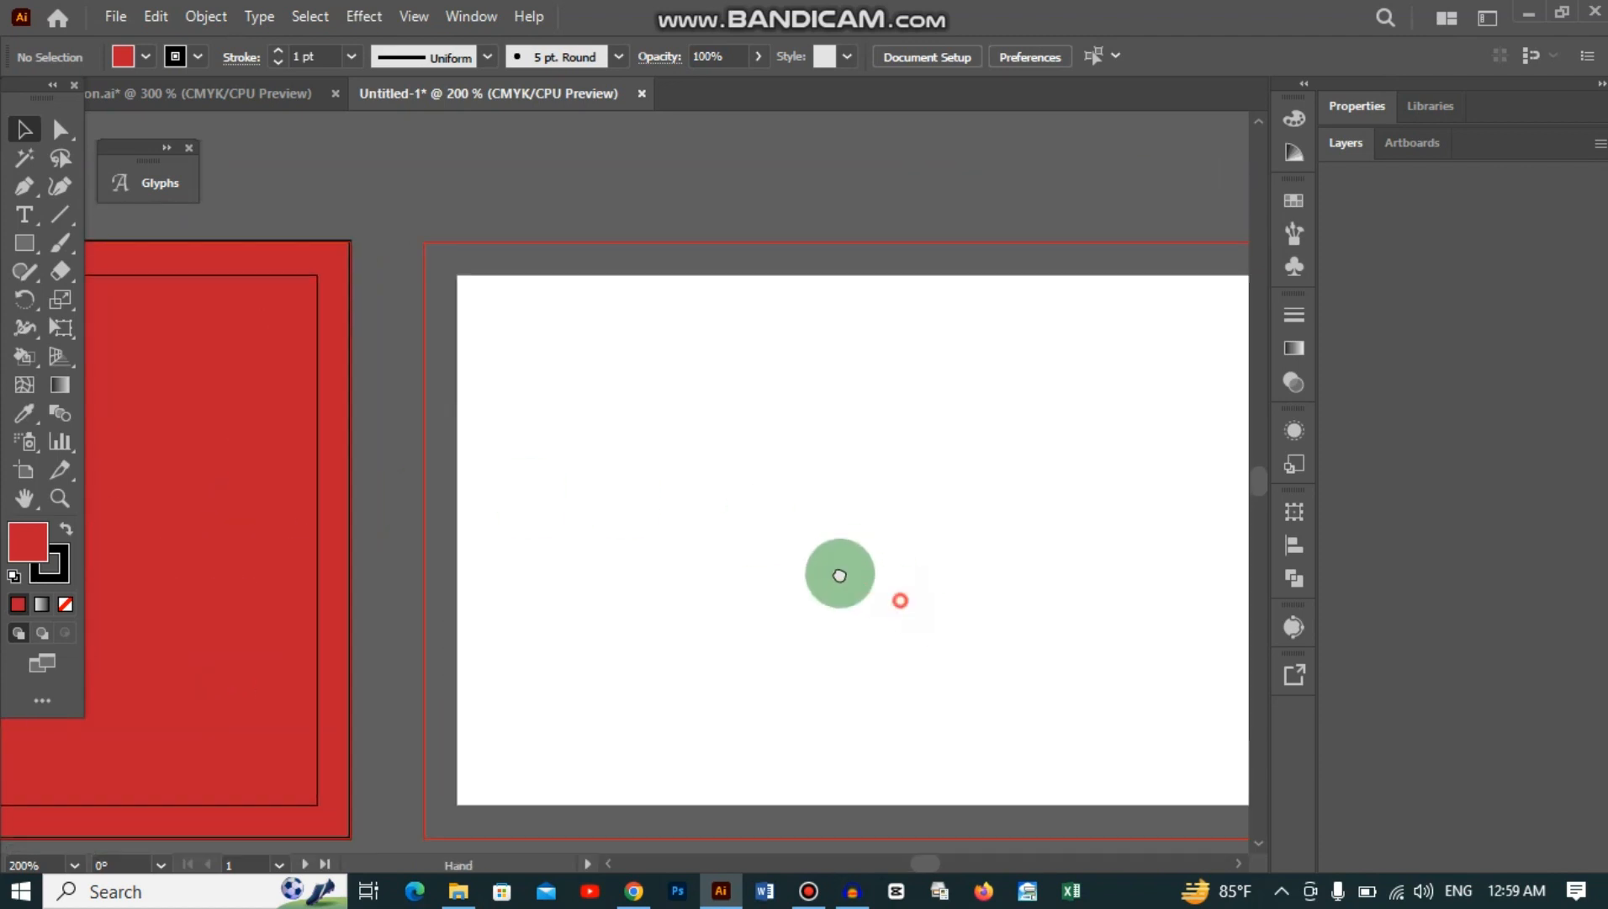
# Step: Type the cardholder's full name as a text line near the top of the back card
pyautogui.moveTo(836, 575); pyautogui.dragTo(688, 515)
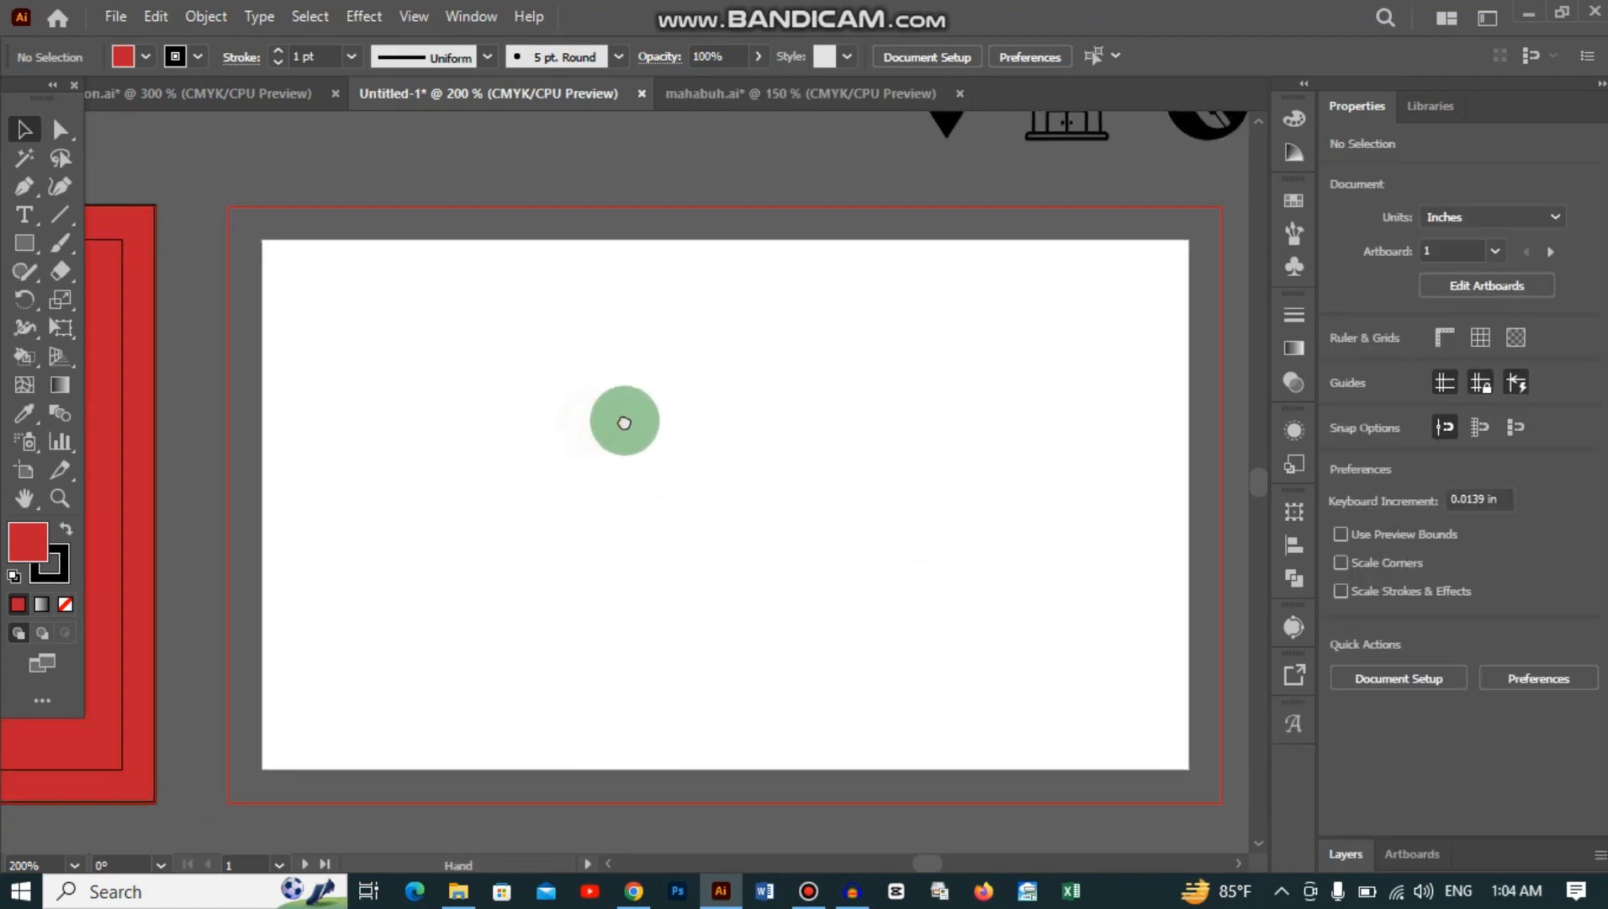
pyautogui.click(24, 215)
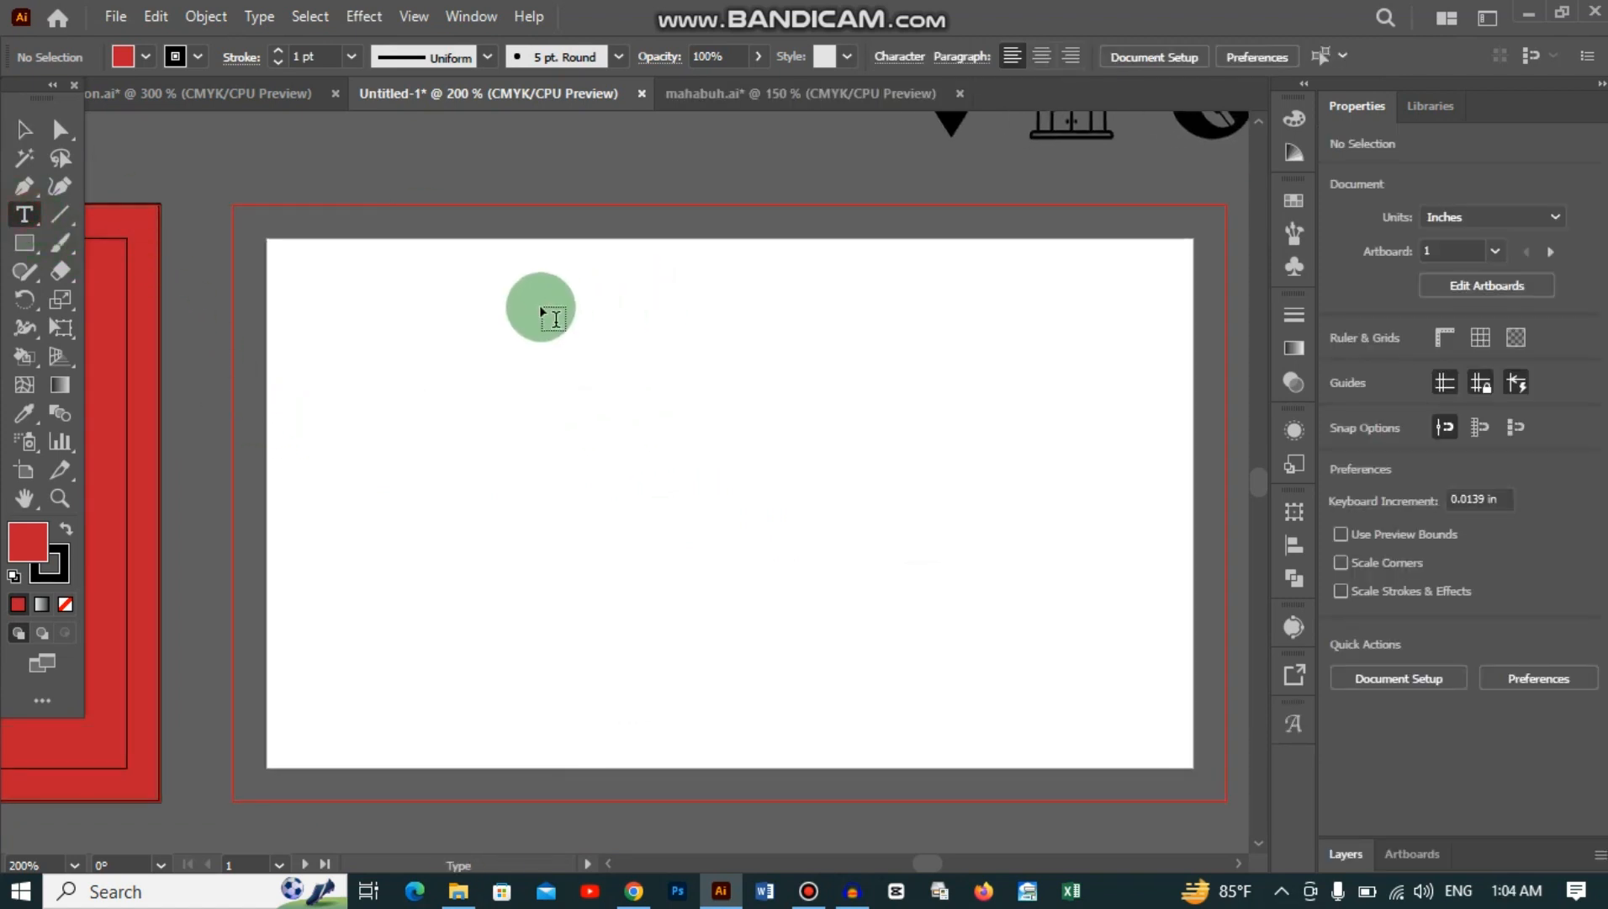
pyautogui.click(503, 328)
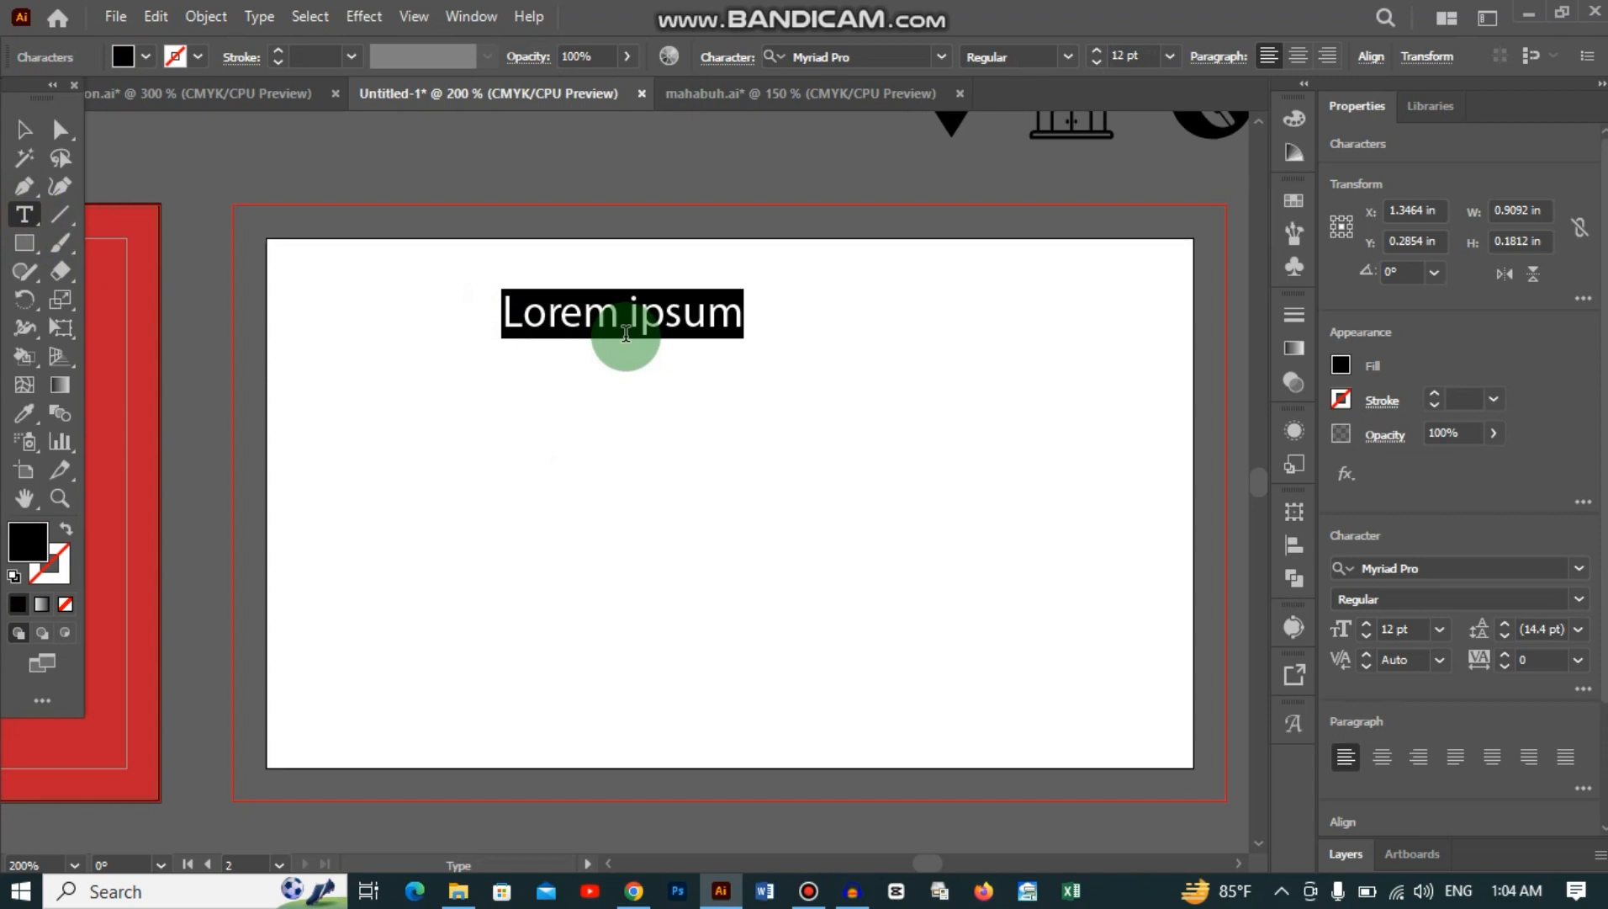
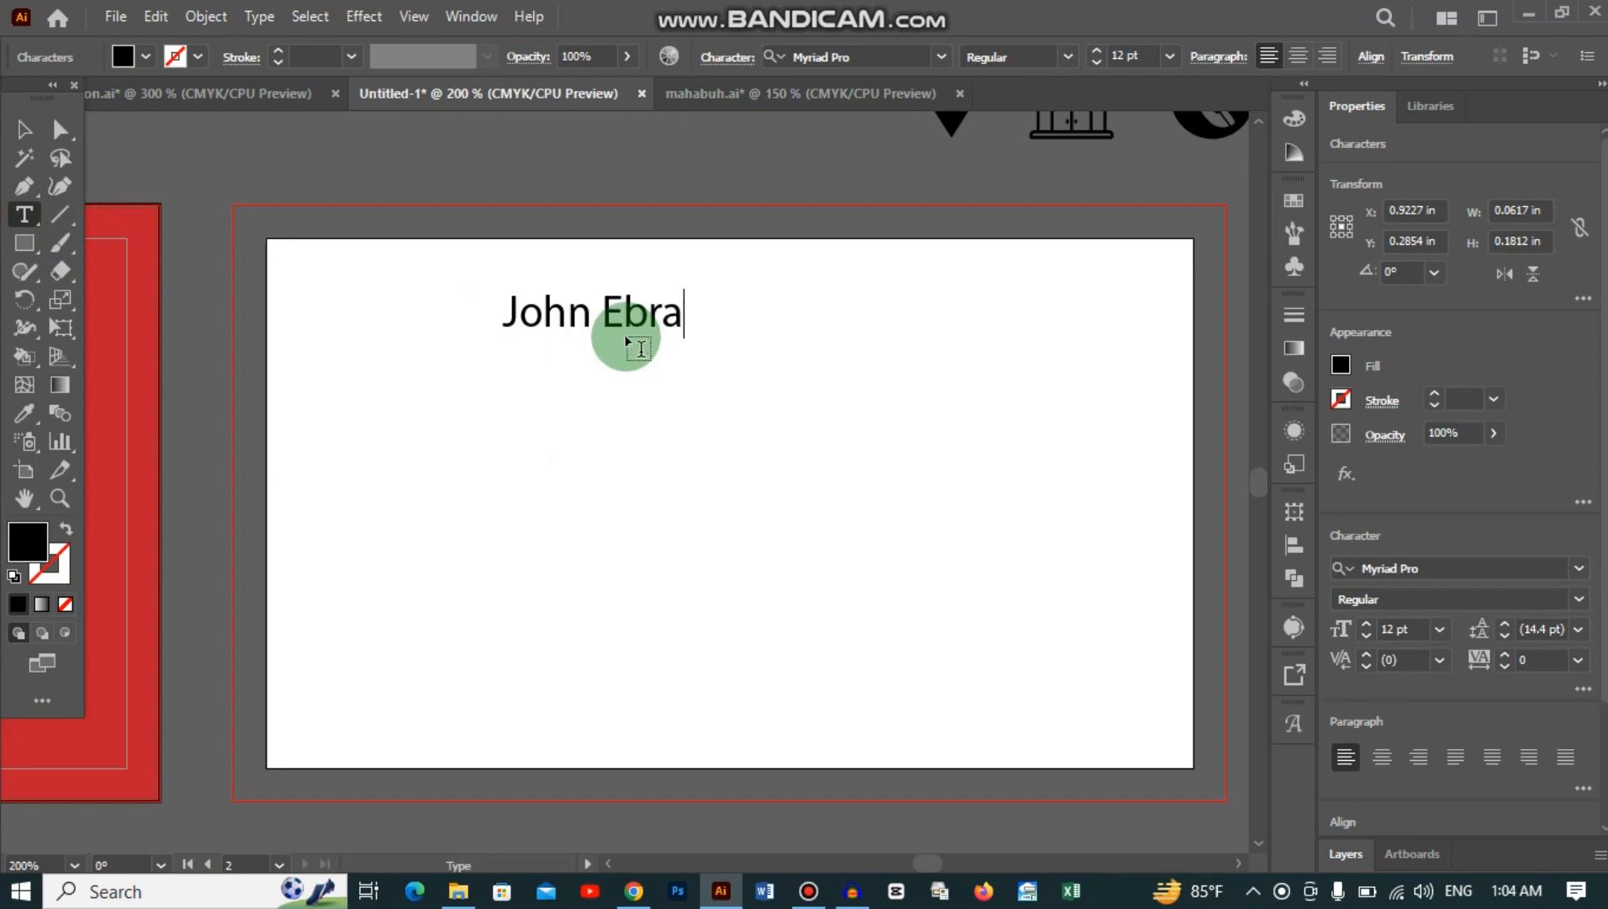
pyautogui.click(24, 129)
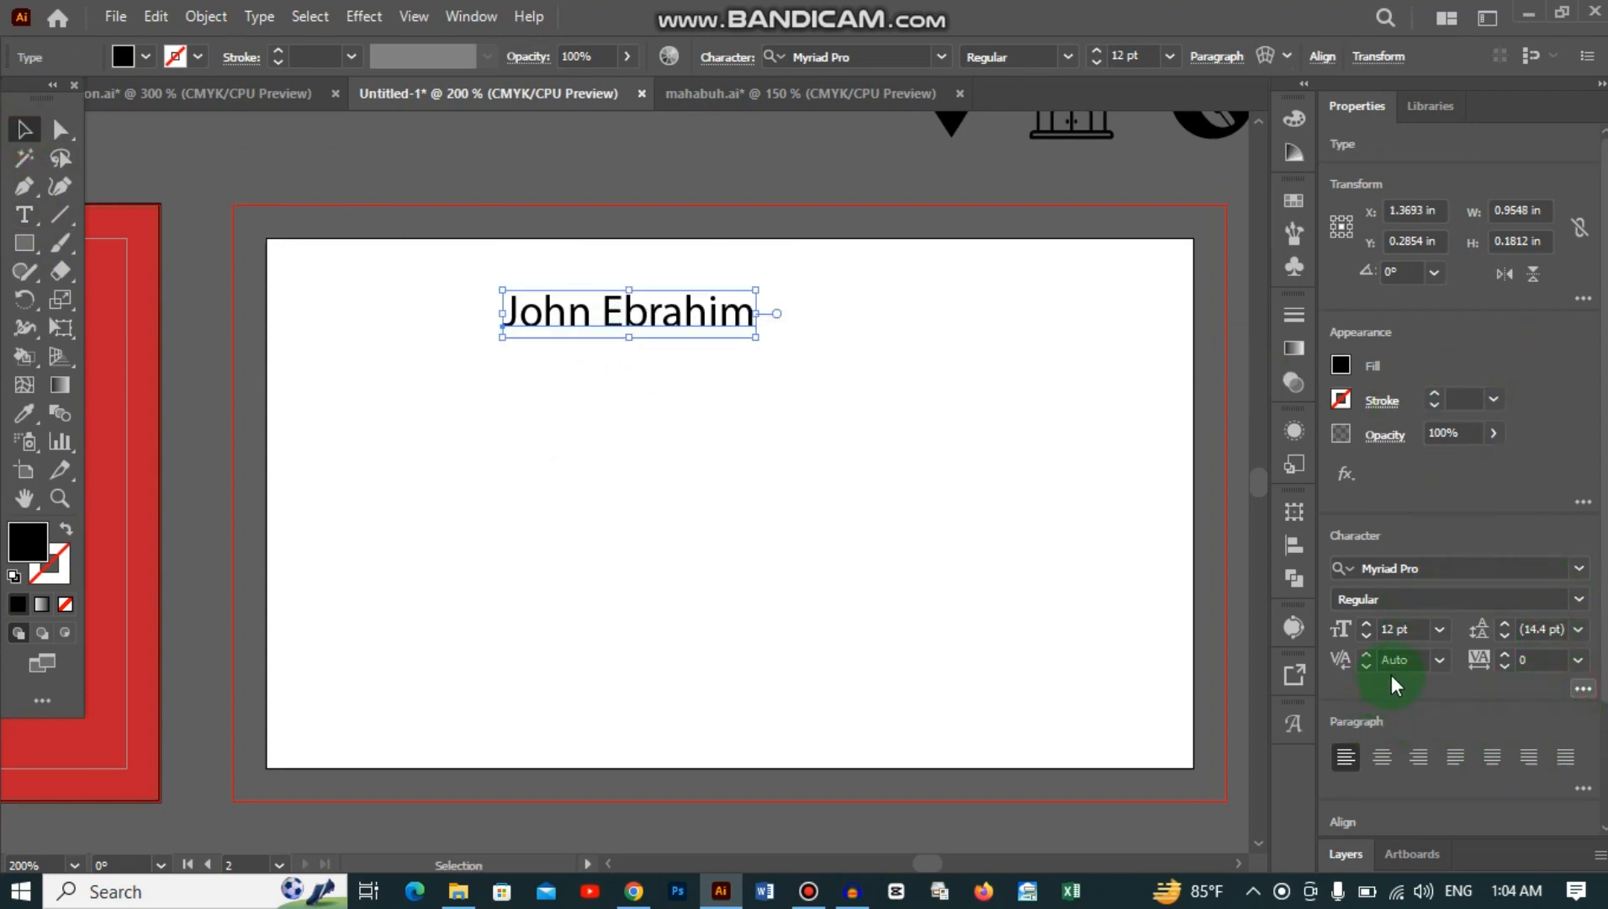
# Step: Set the name in All Caps at 11 pt and move it to the card's upper-left
pyautogui.click(1346, 538)
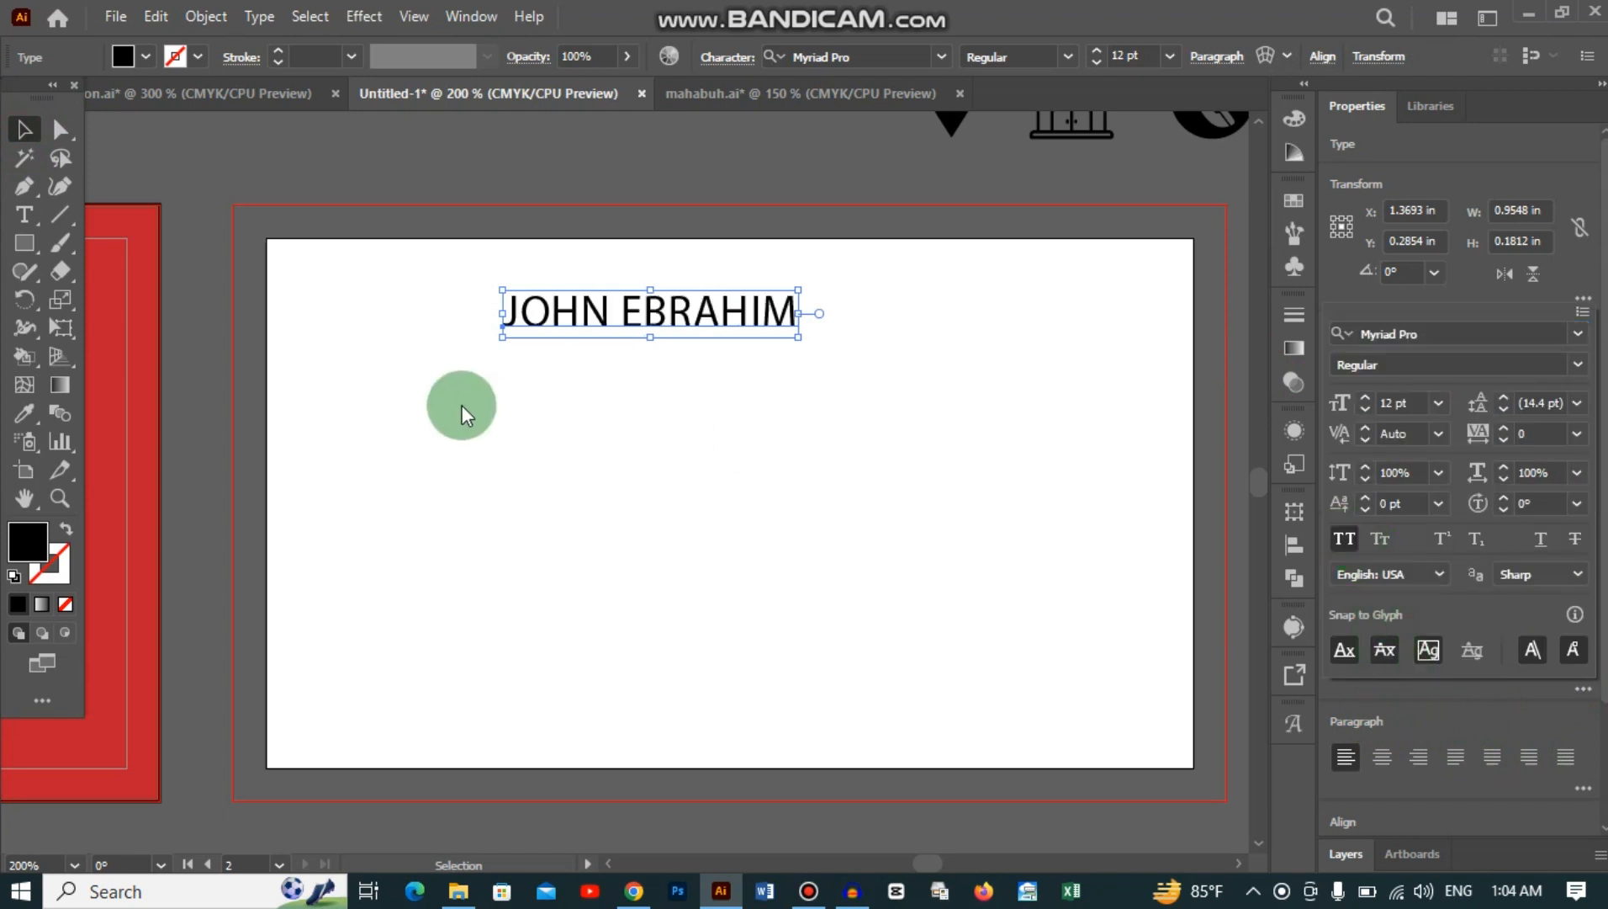
pyautogui.click(739, 317)
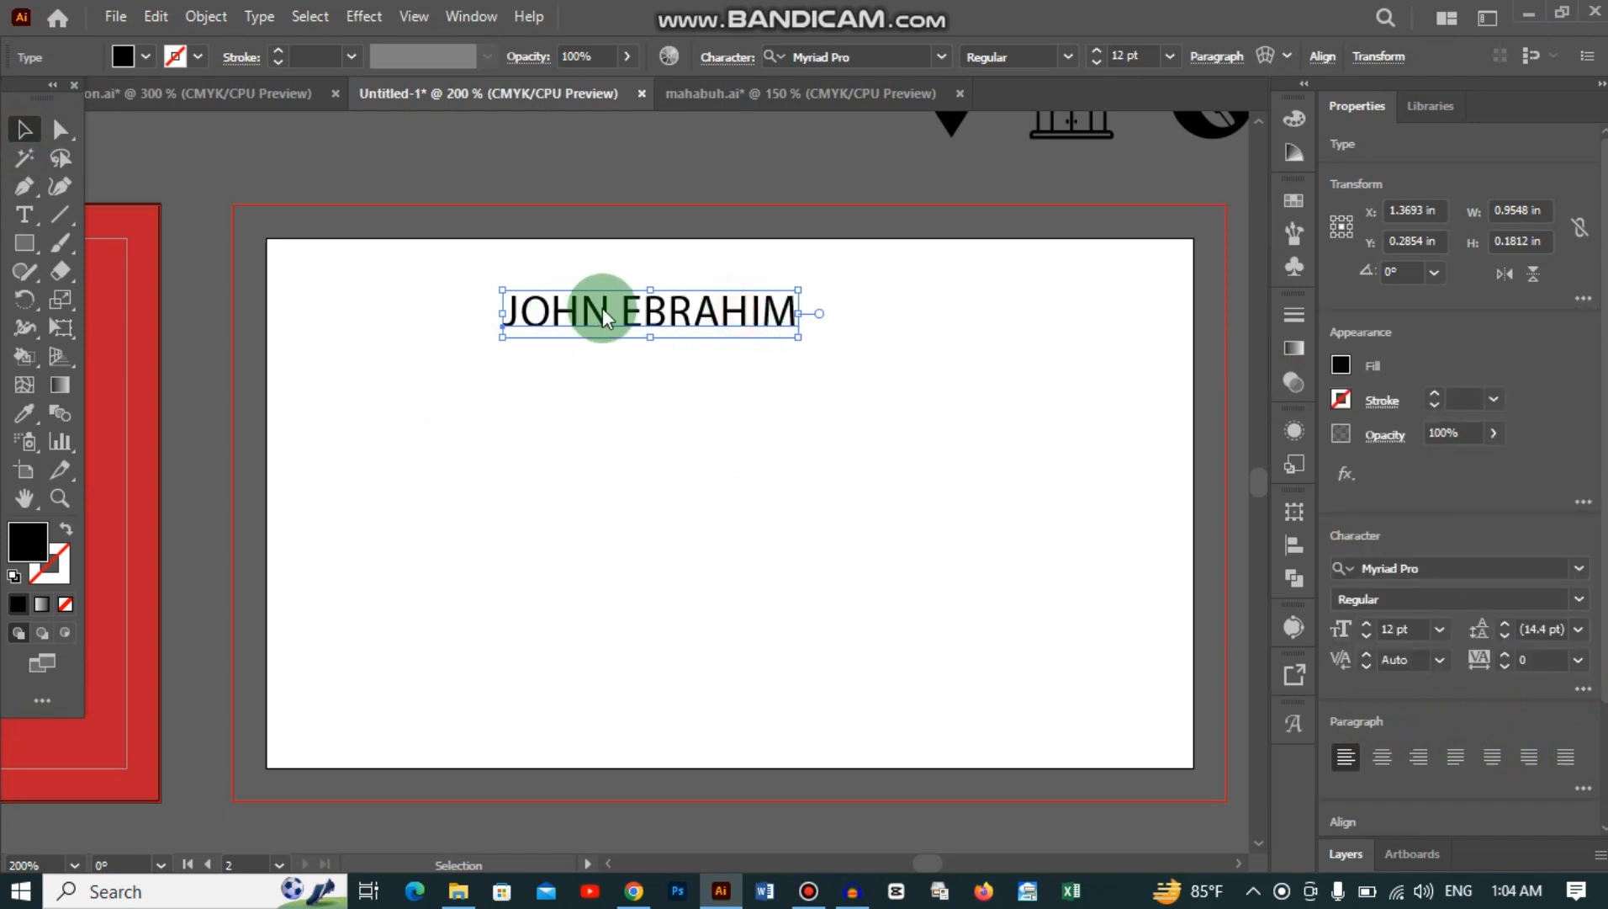
pyautogui.moveTo(603, 309); pyautogui.dragTo(418, 287)
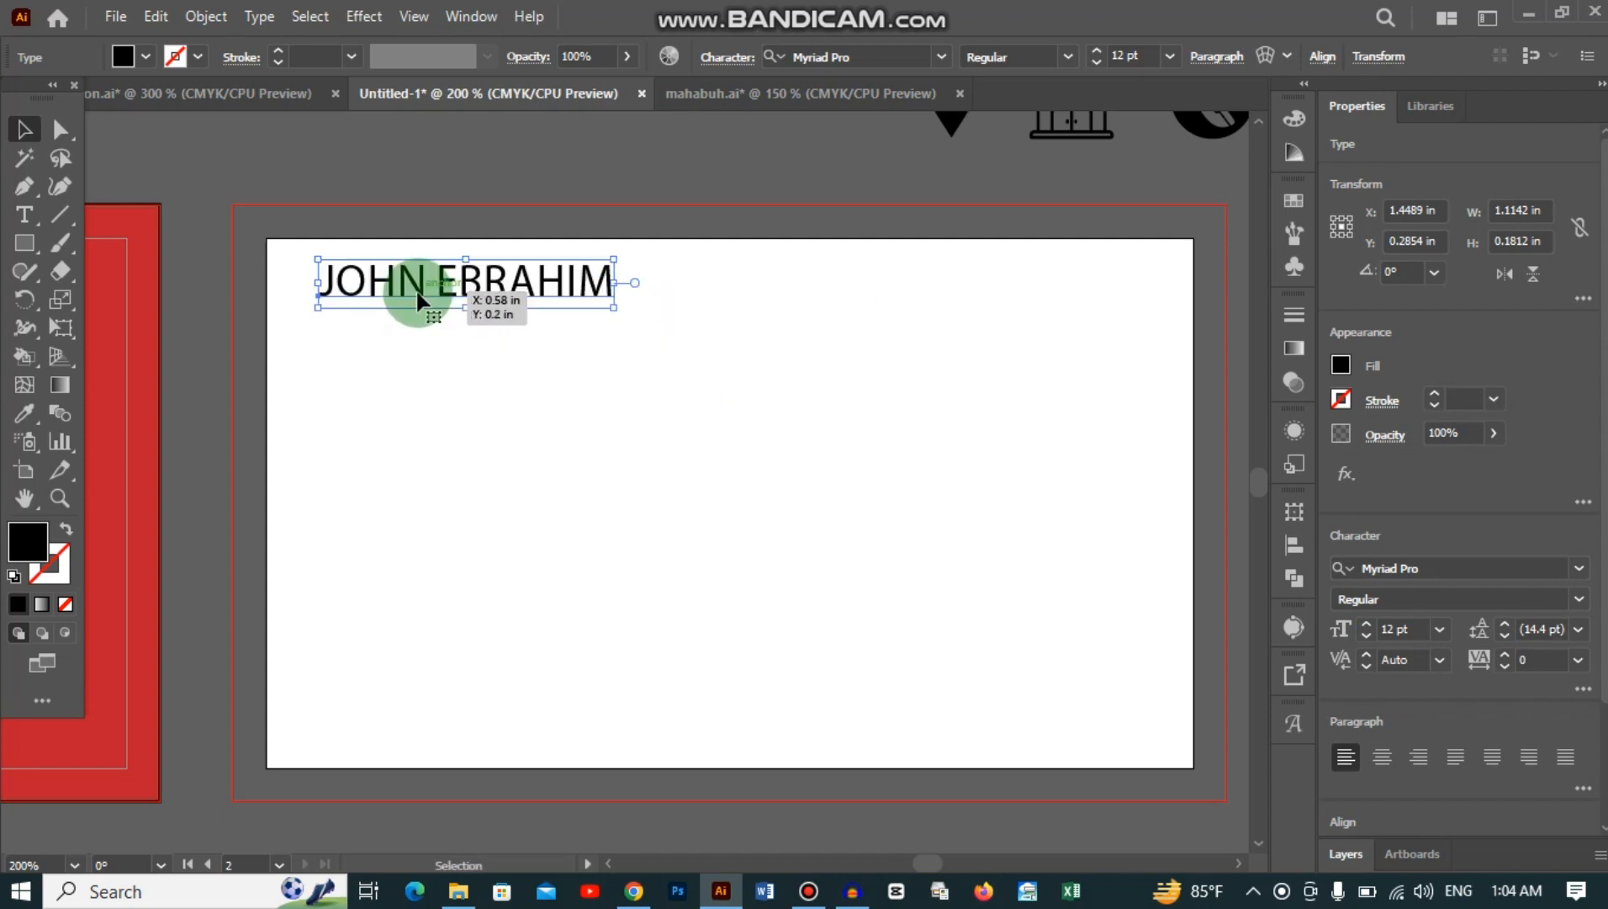
pyautogui.click(1440, 629)
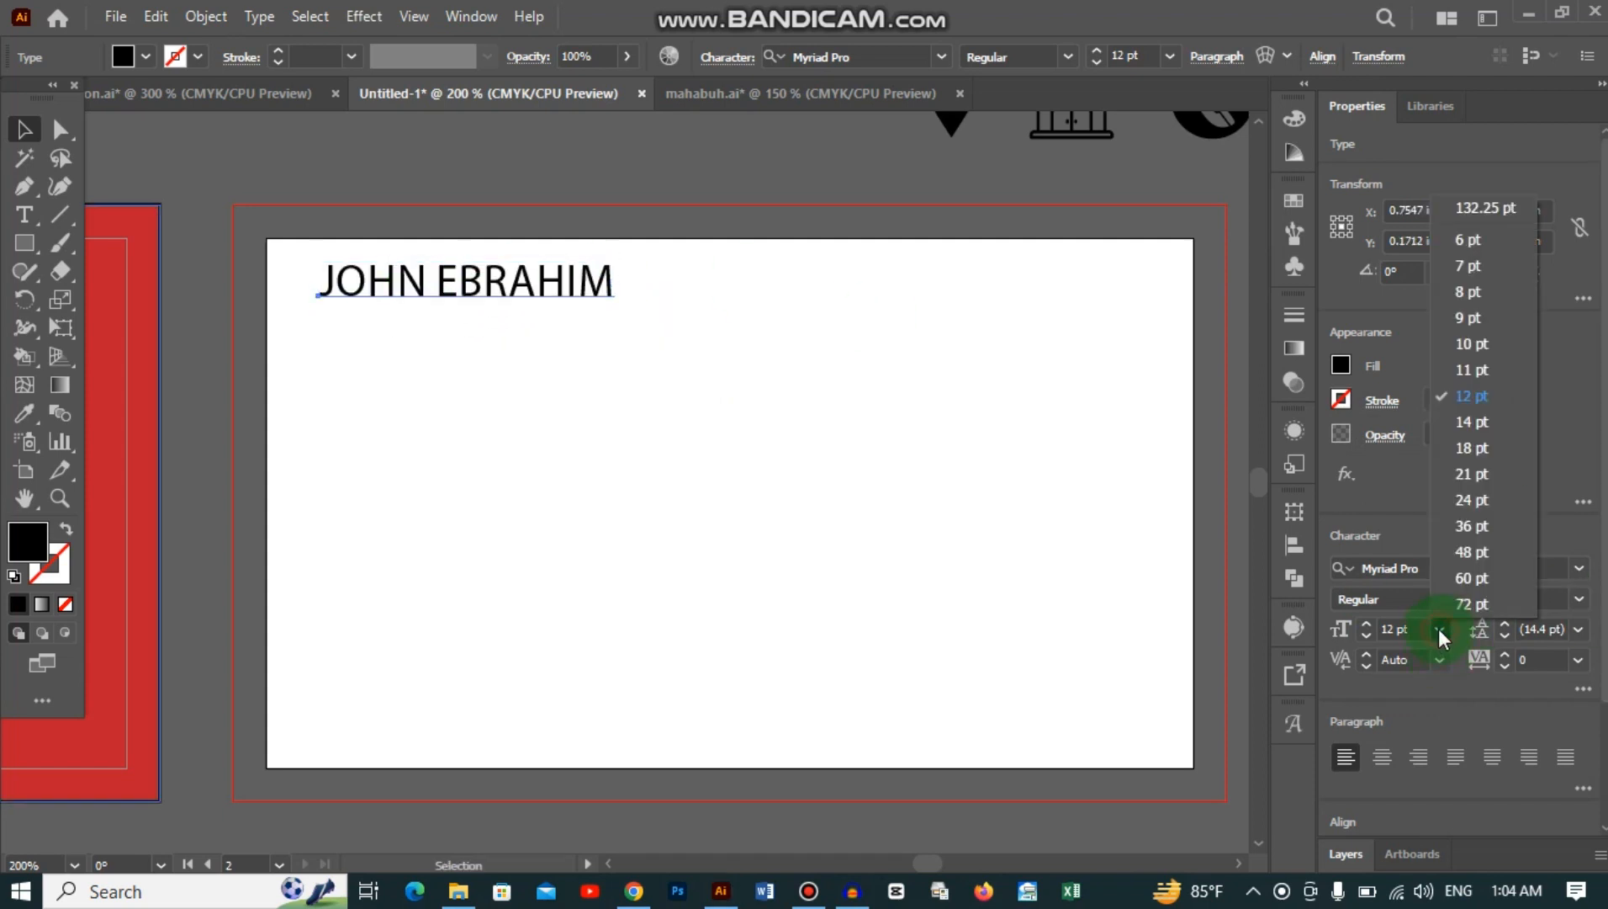
pyautogui.click(1476, 371)
pyautogui.moveTo(520, 296); pyautogui.dragTo(517, 306)
pyautogui.click(360, 172)
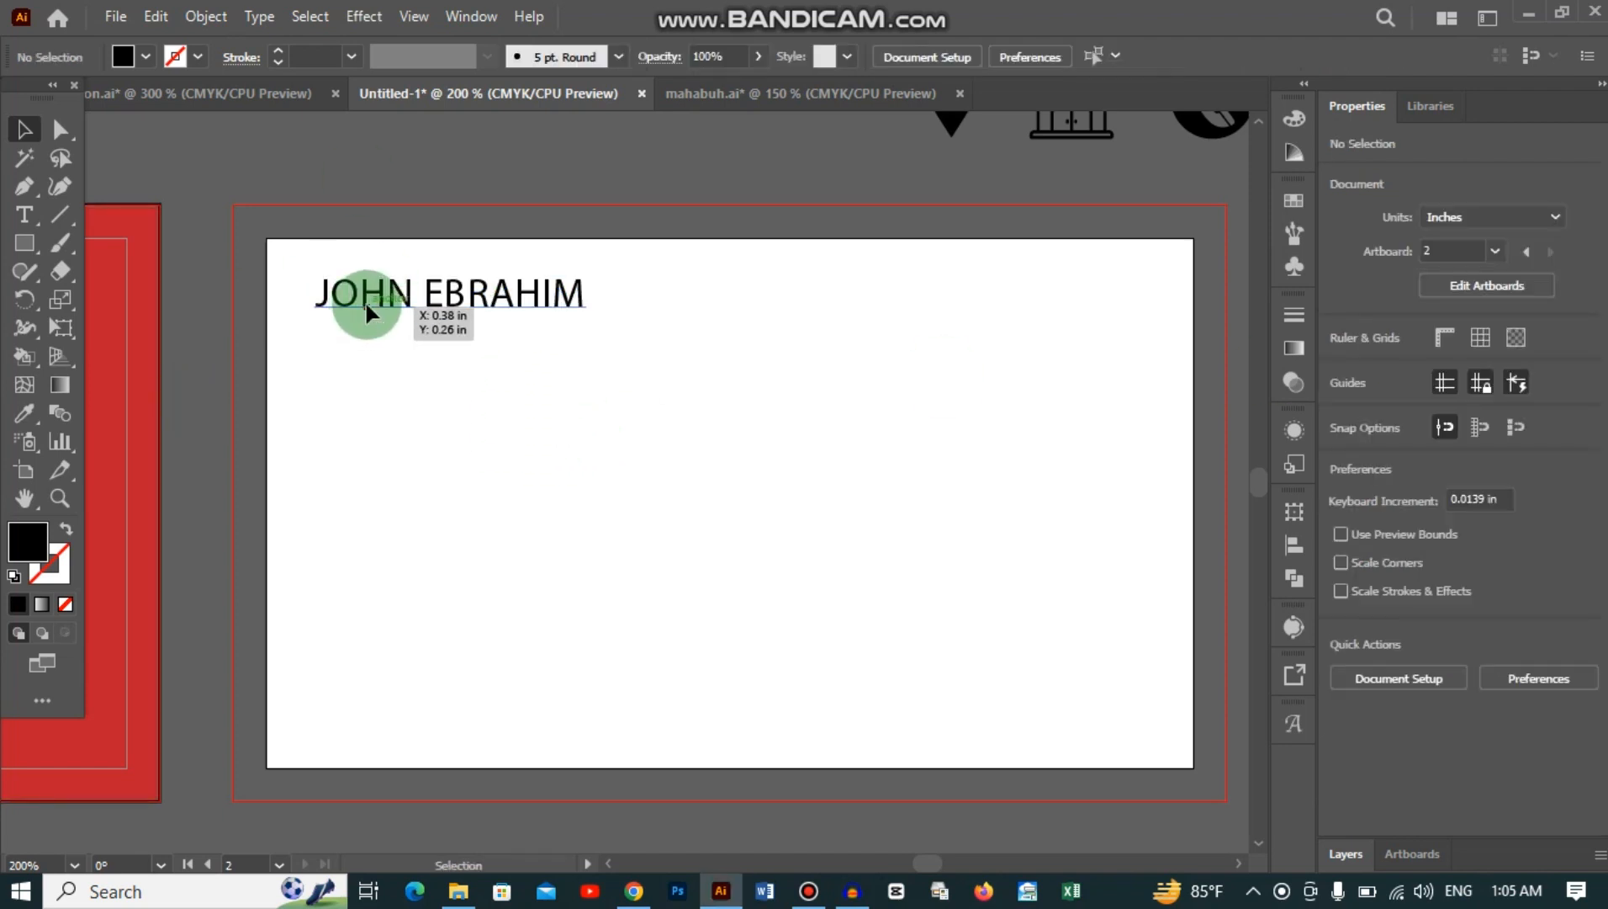
# Step: Reselect the name and browse the font list for a new typeface
pyautogui.click(366, 308)
pyautogui.click(1520, 564)
pyautogui.scroll(-10, 1520, 564)
pyautogui.scroll(-10, 1518, 559)
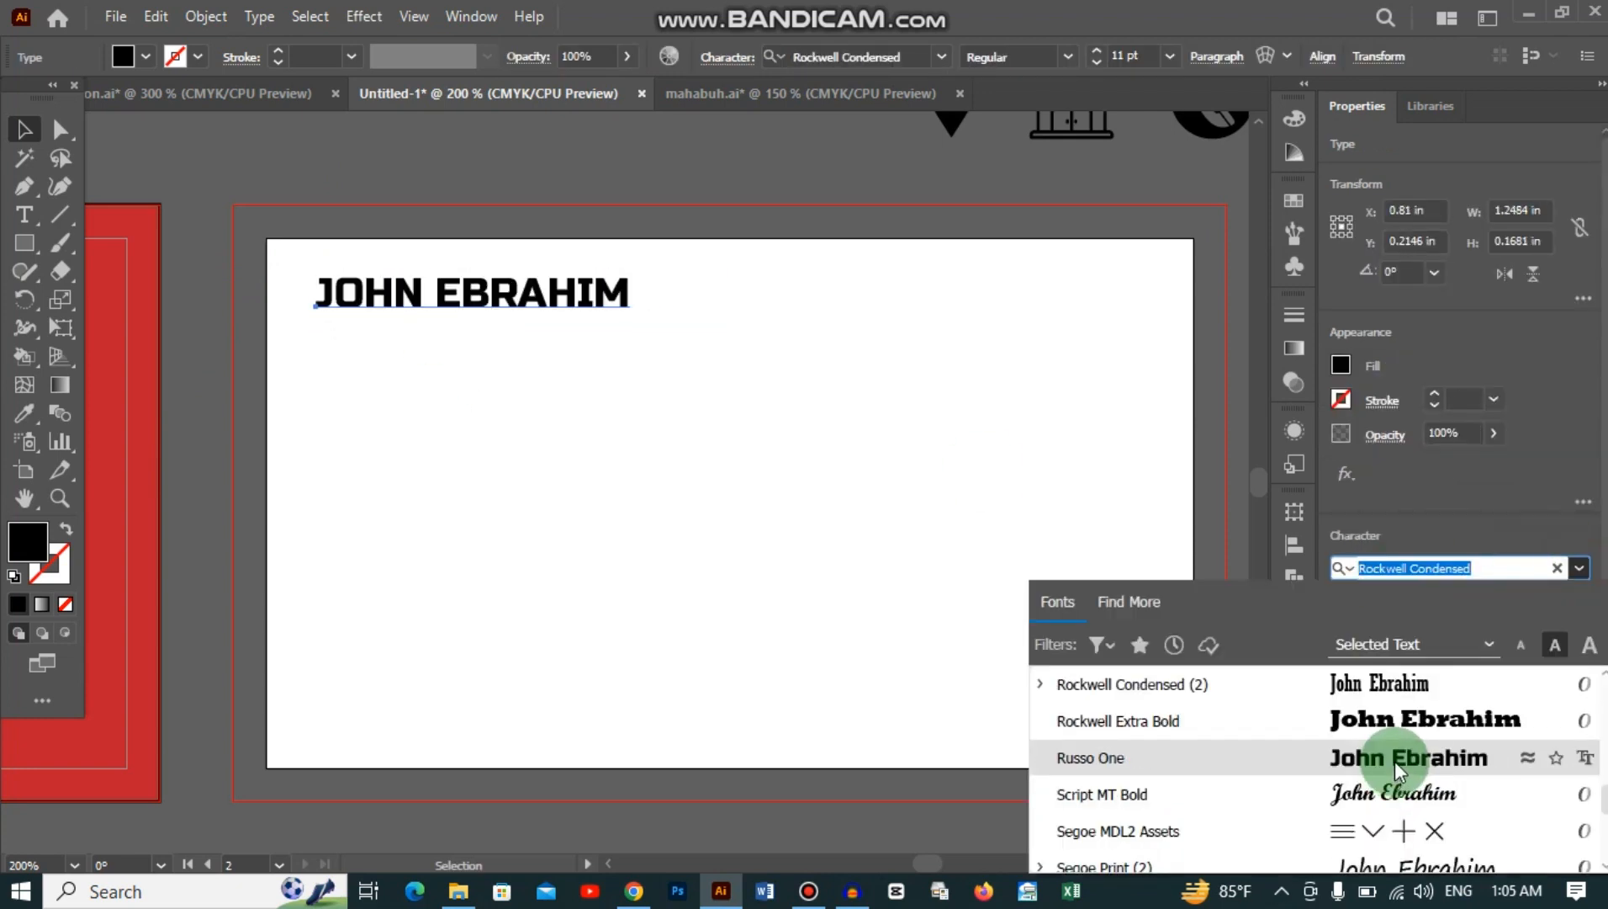
# Step: Apply Russo One to the name and slightly shrink and nudge it
pyautogui.click(1410, 757)
pyautogui.moveTo(489, 303); pyautogui.dragTo(474, 295)
pyautogui.moveTo(610, 309); pyautogui.dragTo(595, 304)
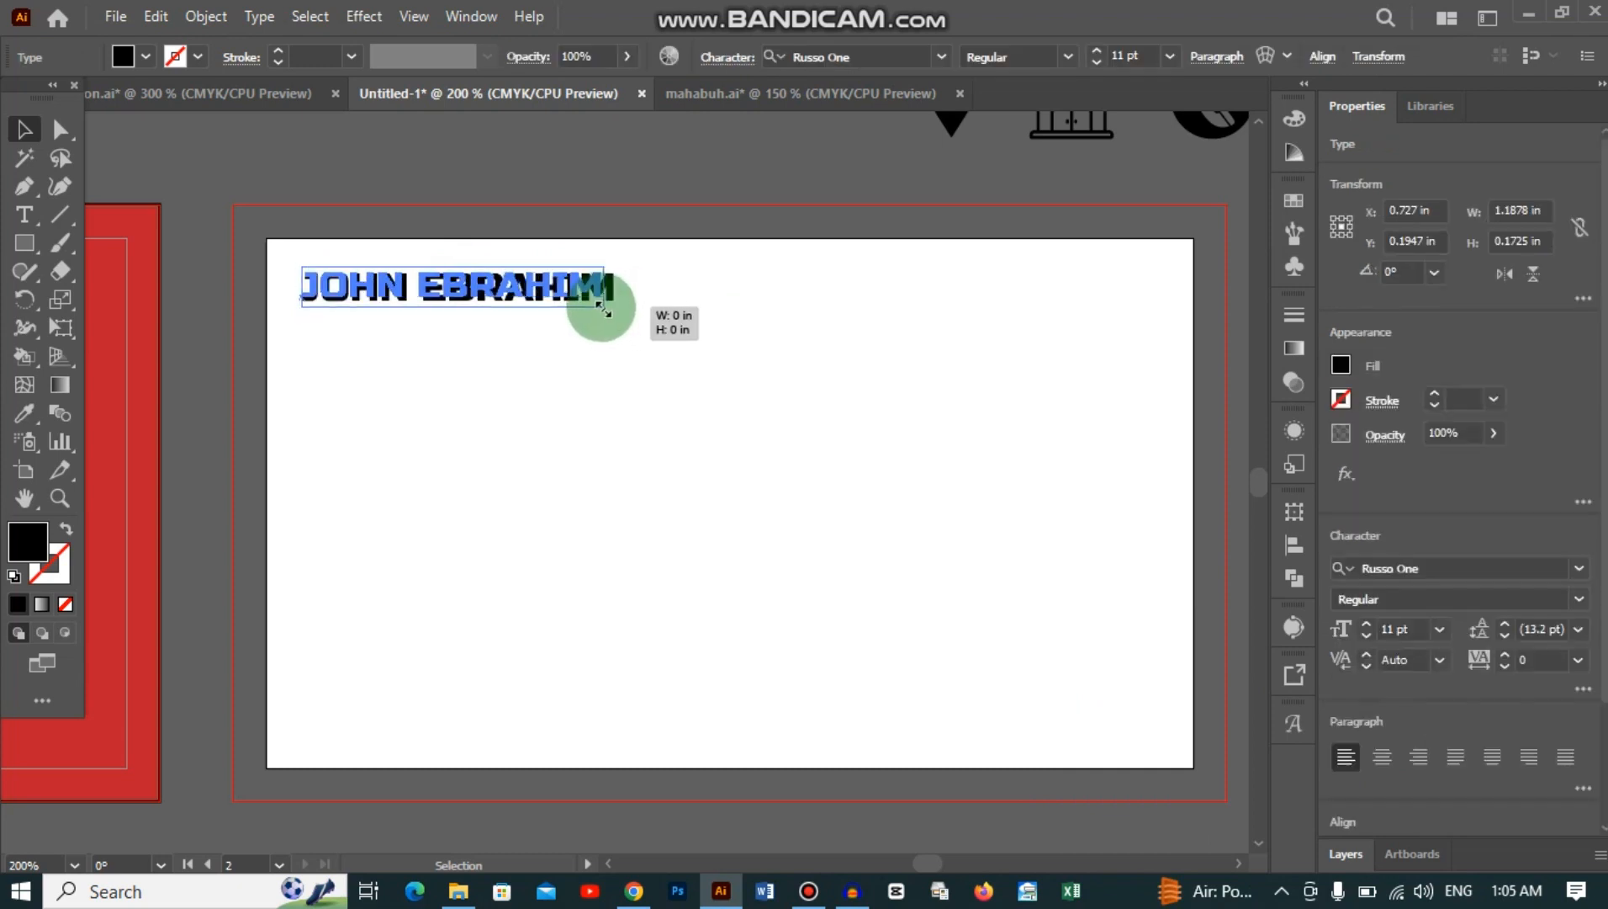
# Step: Add a 'MANAGER' title text in 7 pt Myriad Pro
pyautogui.click(350, 385)
pyautogui.press('t')
pyautogui.click(635, 383)
pyautogui.write('MANAGER')
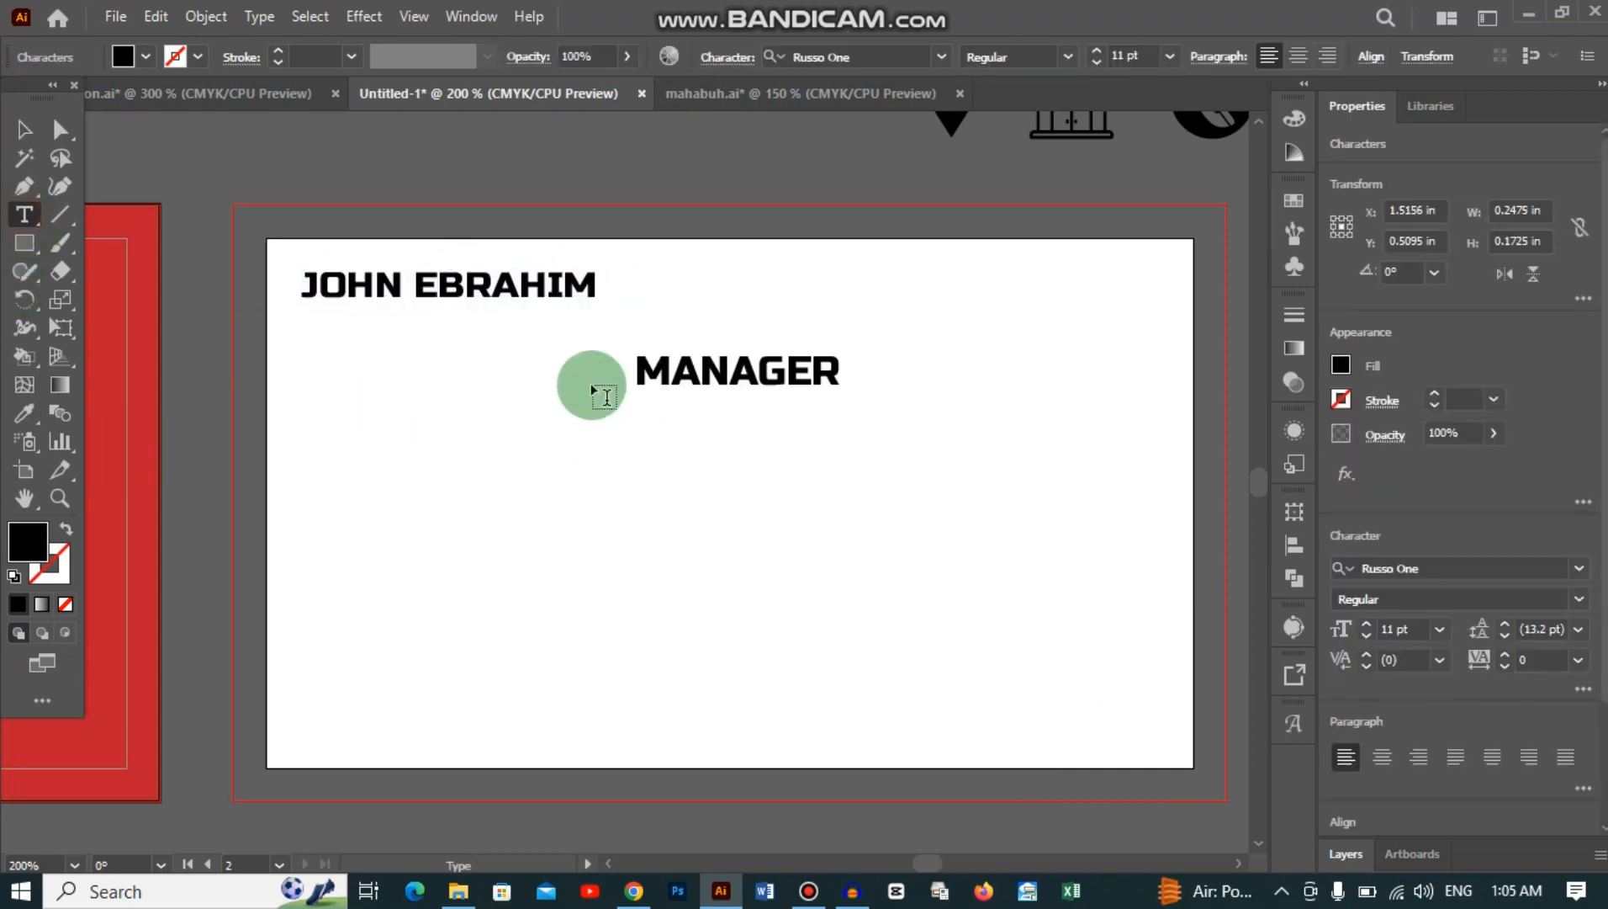
pyautogui.press('Escape')
pyautogui.moveTo(839, 396); pyautogui.dragTo(767, 380)
pyautogui.click(1440, 629)
pyautogui.click(1459, 344)
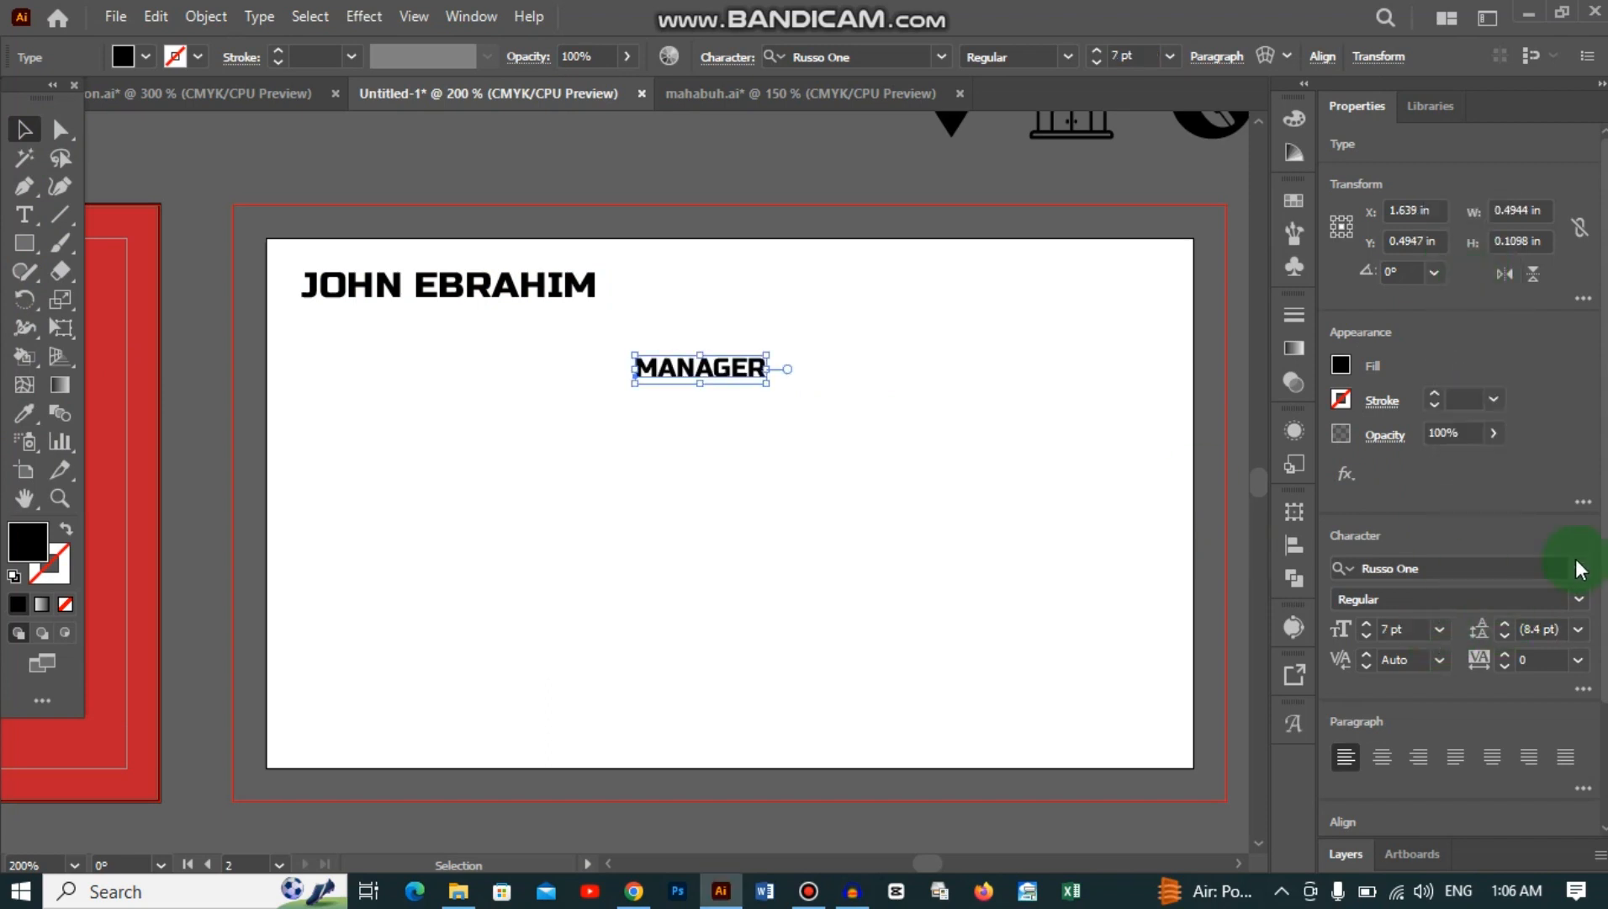
pyautogui.click(1580, 568)
pyautogui.click(1396, 718)
# Step: Position MANAGER directly under the name and adjust the pair together
pyautogui.moveTo(591, 364); pyautogui.dragTo(402, 314)
pyautogui.click(484, 386)
pyautogui.click(393, 341)
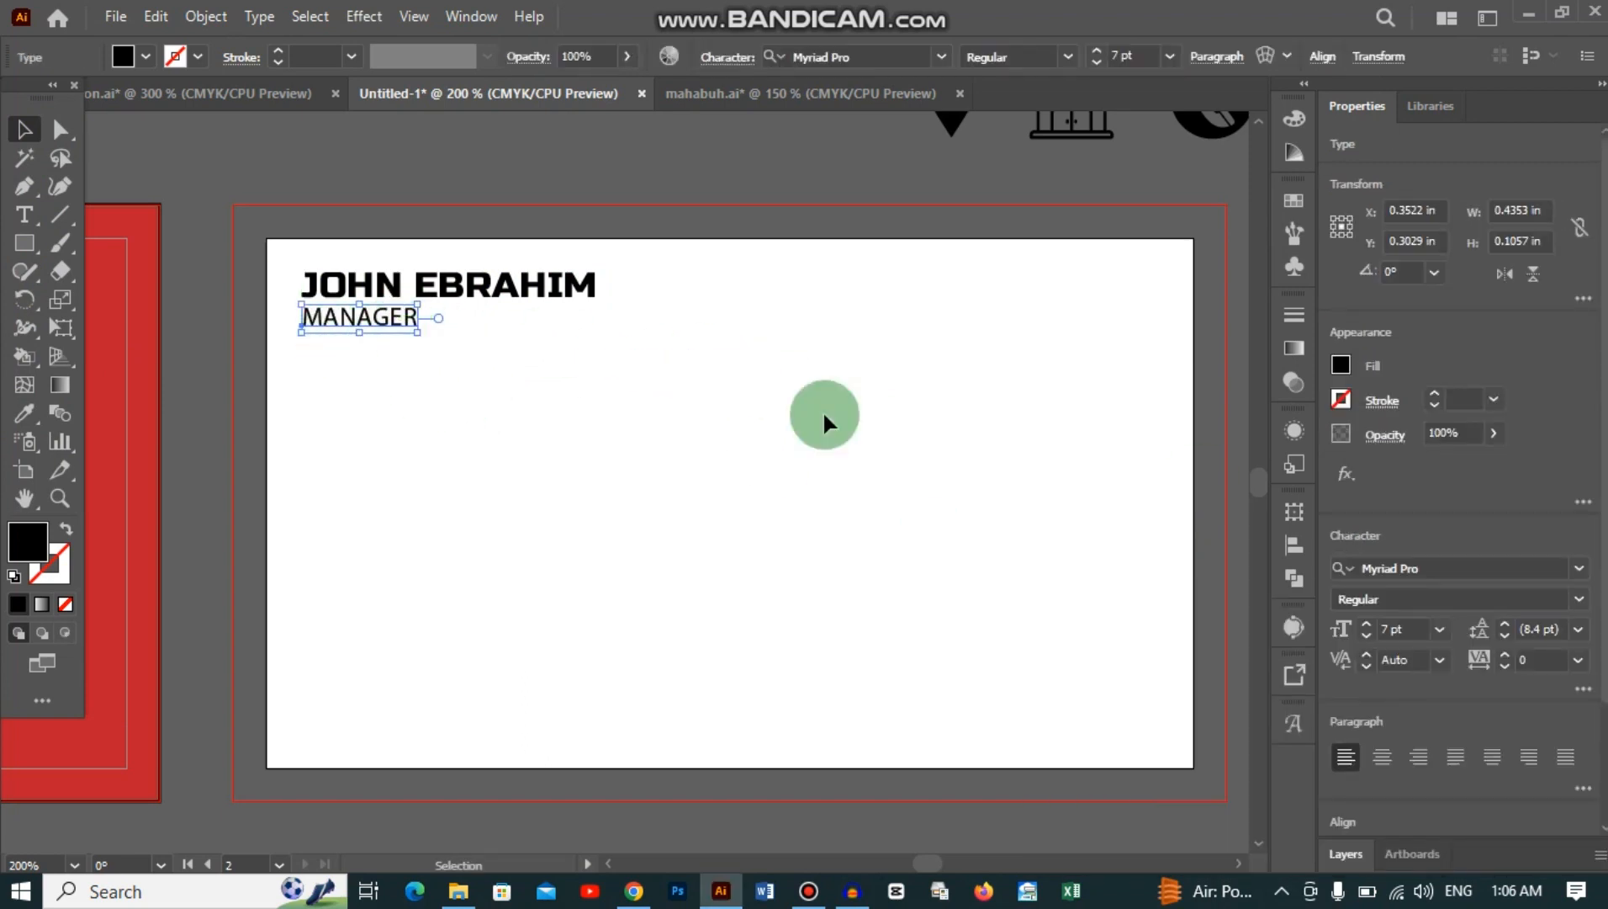
pyautogui.click(661, 435)
pyautogui.moveTo(271, 254); pyautogui.dragTo(389, 319)
pyautogui.click(462, 402)
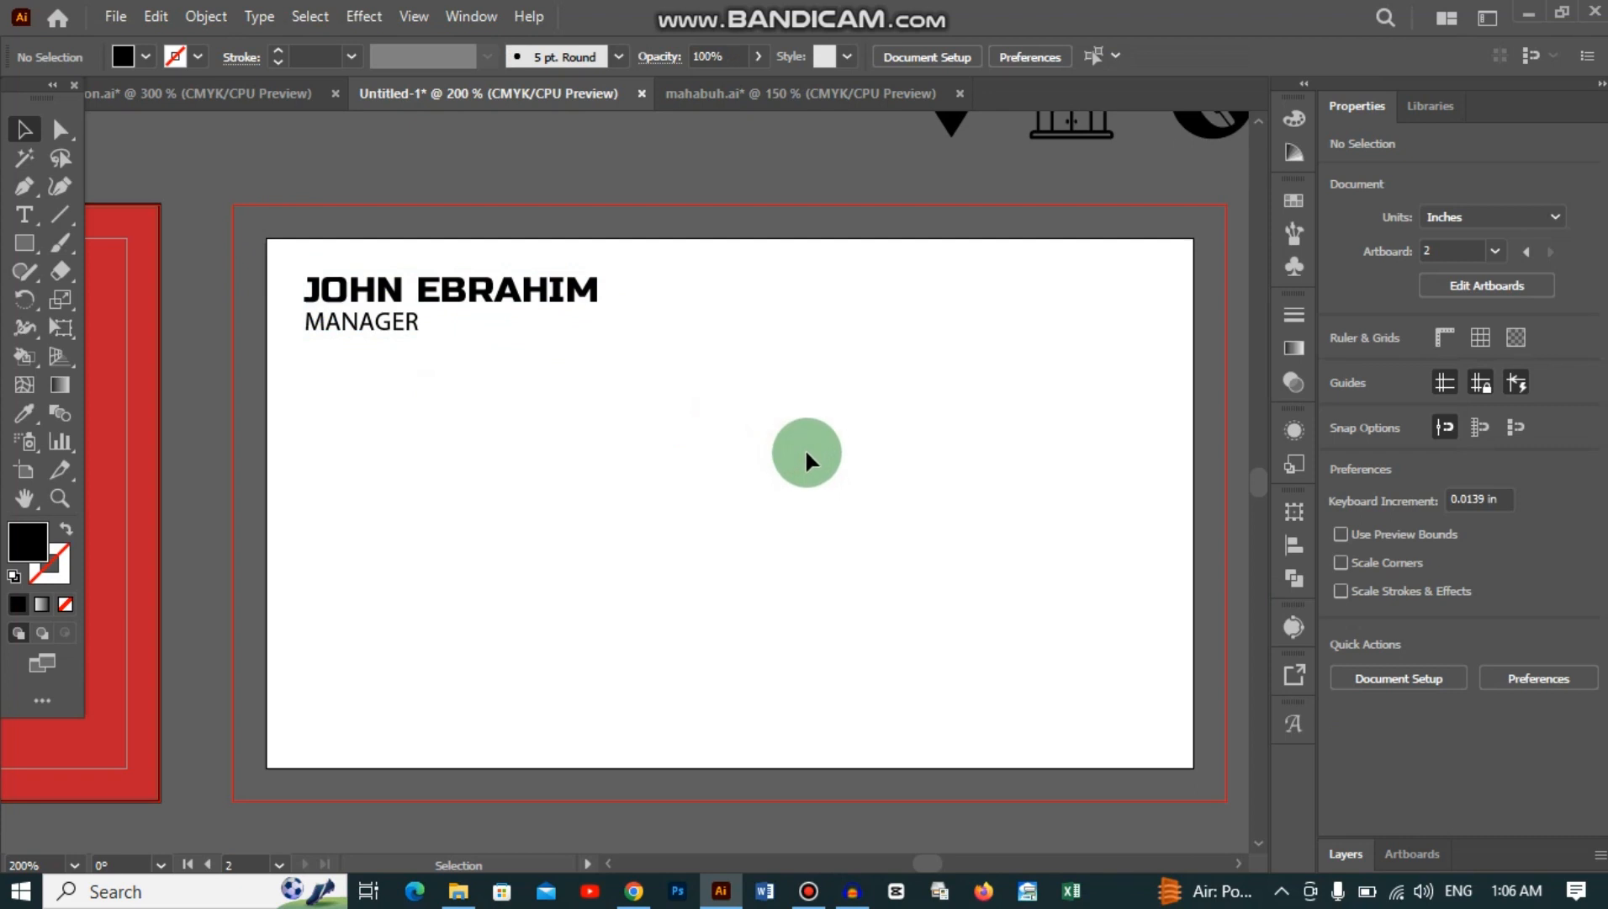
# Step: Drag the QR code group onto the right side of the back card
pyautogui.scroll(5, 803, 451)
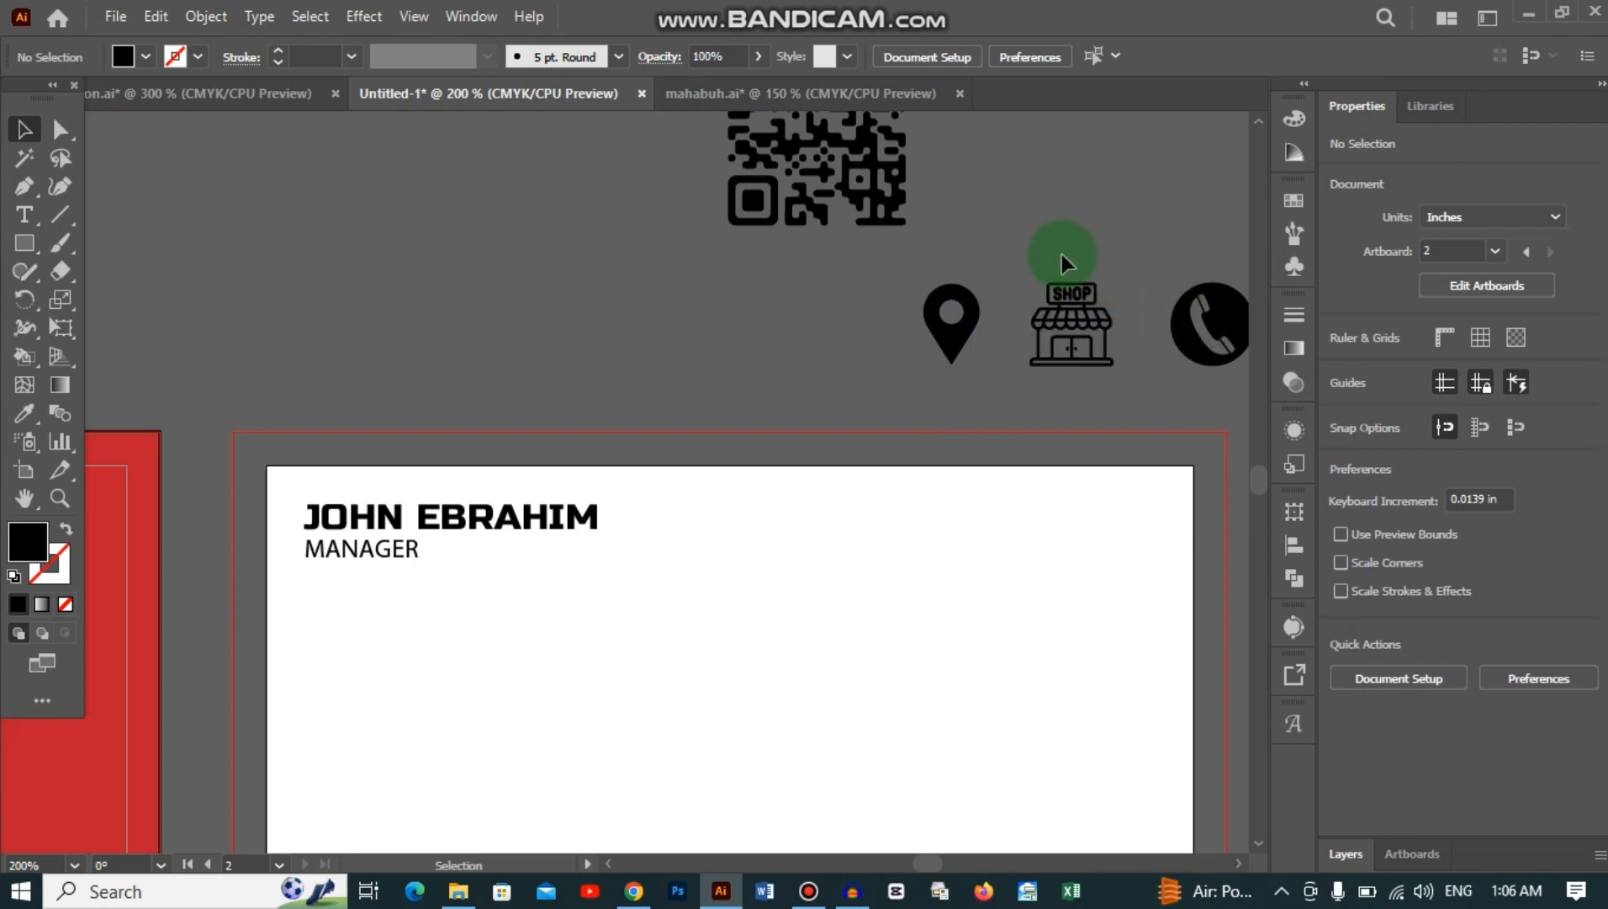
pyautogui.scroll(-3, 679, 654)
pyautogui.scroll(3, 708, 589)
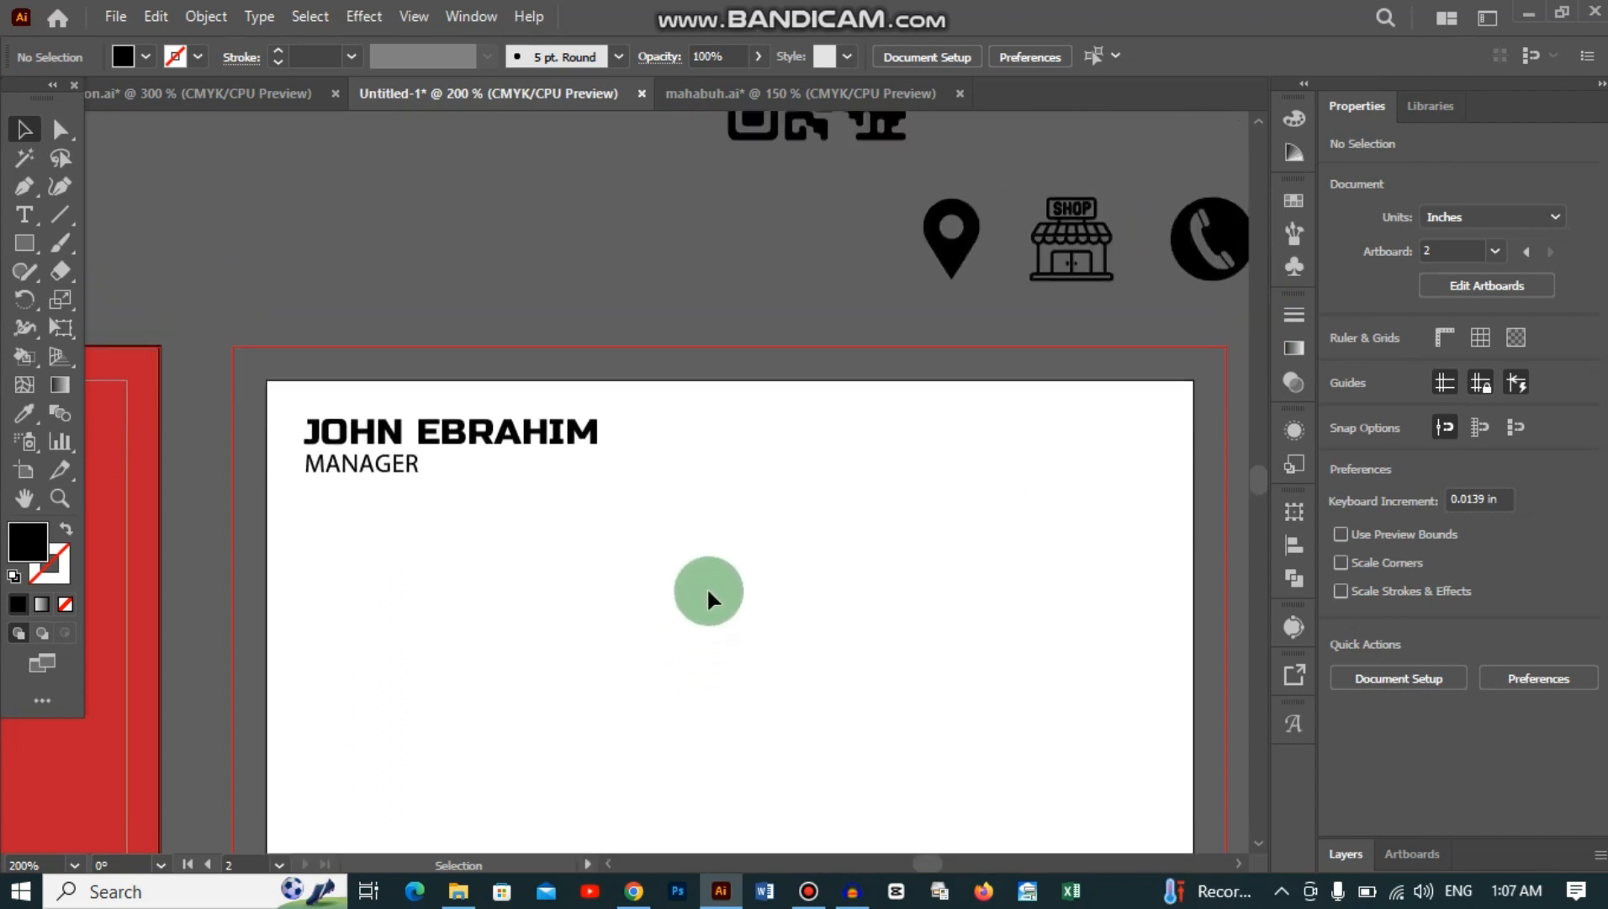
pyautogui.moveTo(820, 164); pyautogui.dragTo(957, 674)
# Step: Nudge the name and title slightly to the right
pyautogui.scroll(-3, 636, 638)
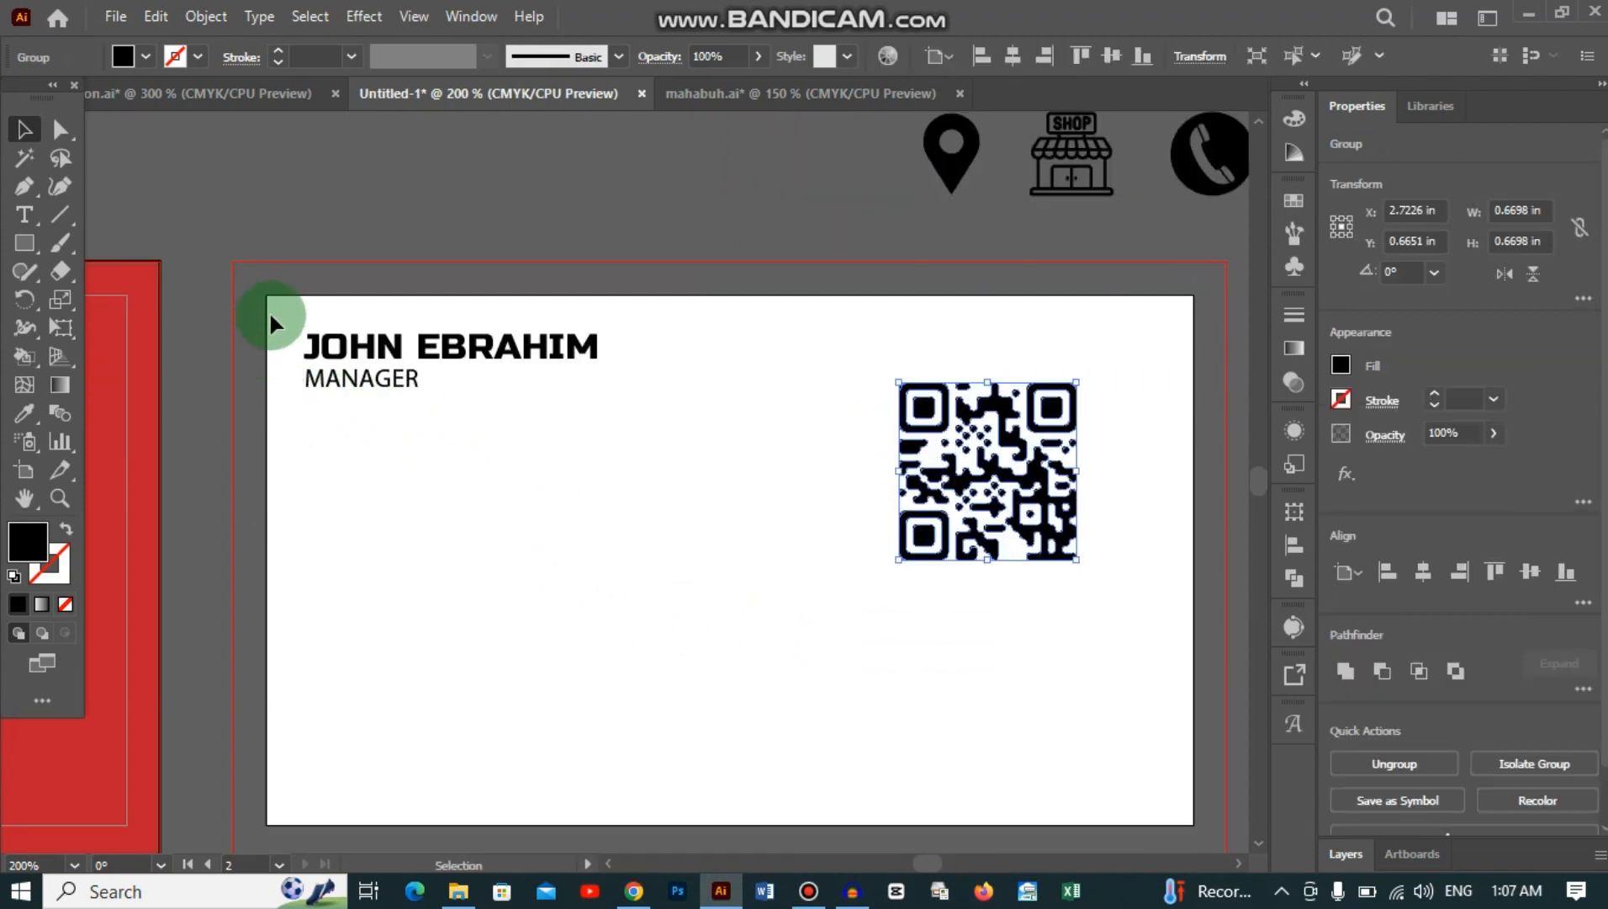
pyautogui.moveTo(401, 425); pyautogui.dragTo(401, 426)
pyautogui.moveTo(379, 349); pyautogui.dragTo(389, 364)
pyautogui.click(895, 673)
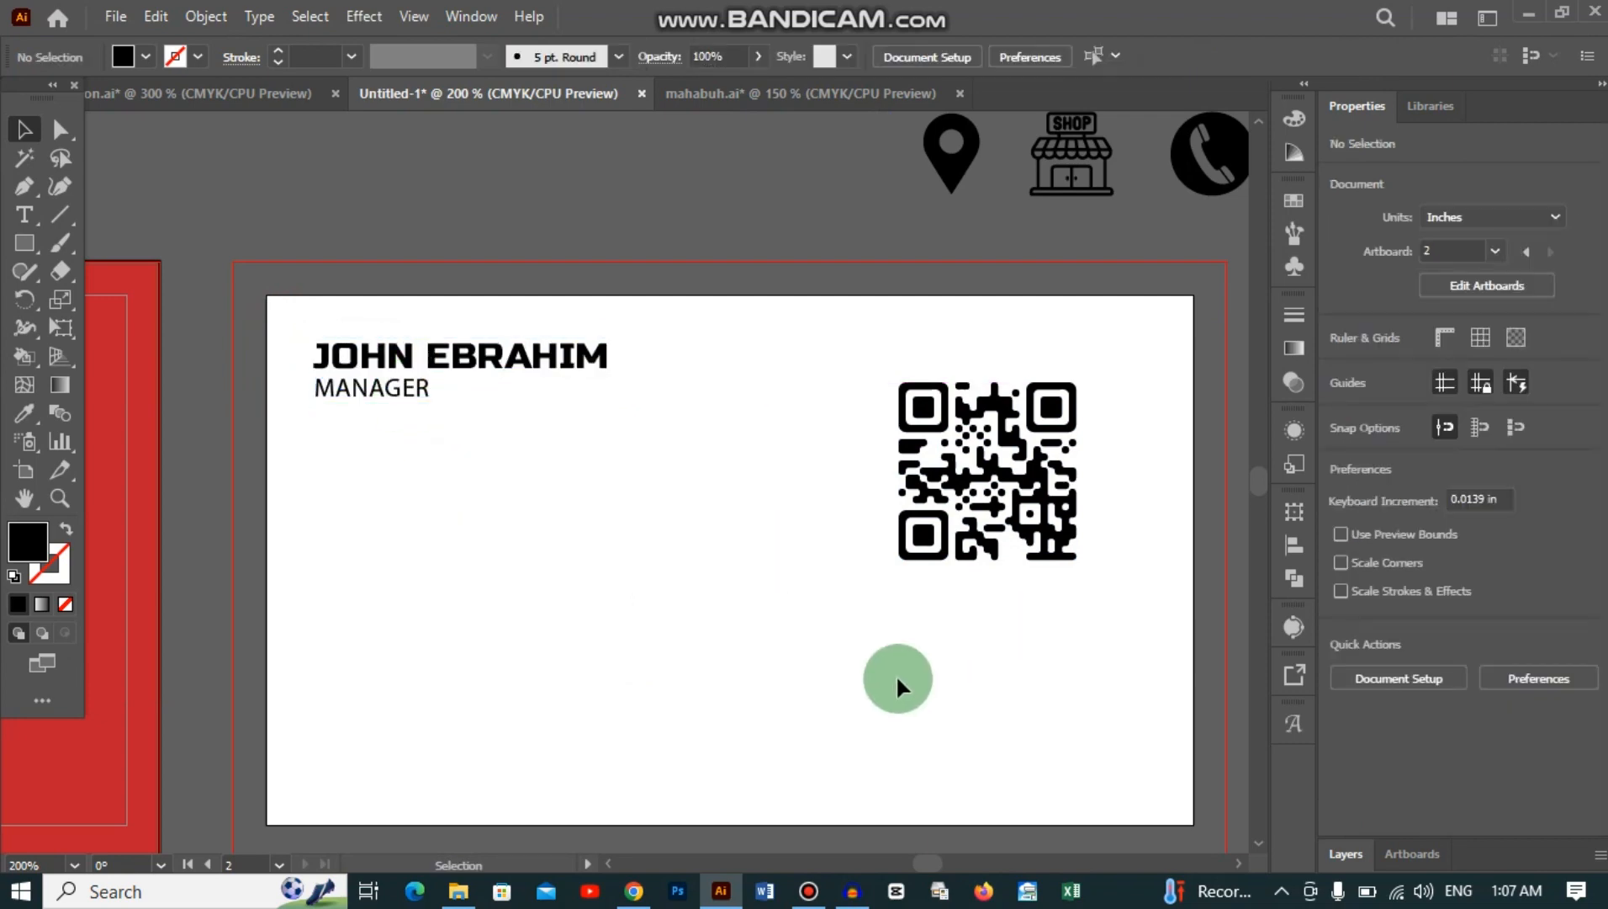
# Step: Shrink the QR code to about 0.54 in and place it in the top-right corner
pyautogui.scroll(-1, 879, 679)
pyautogui.moveTo(1035, 463); pyautogui.dragTo(1067, 440)
pyautogui.click(952, 508)
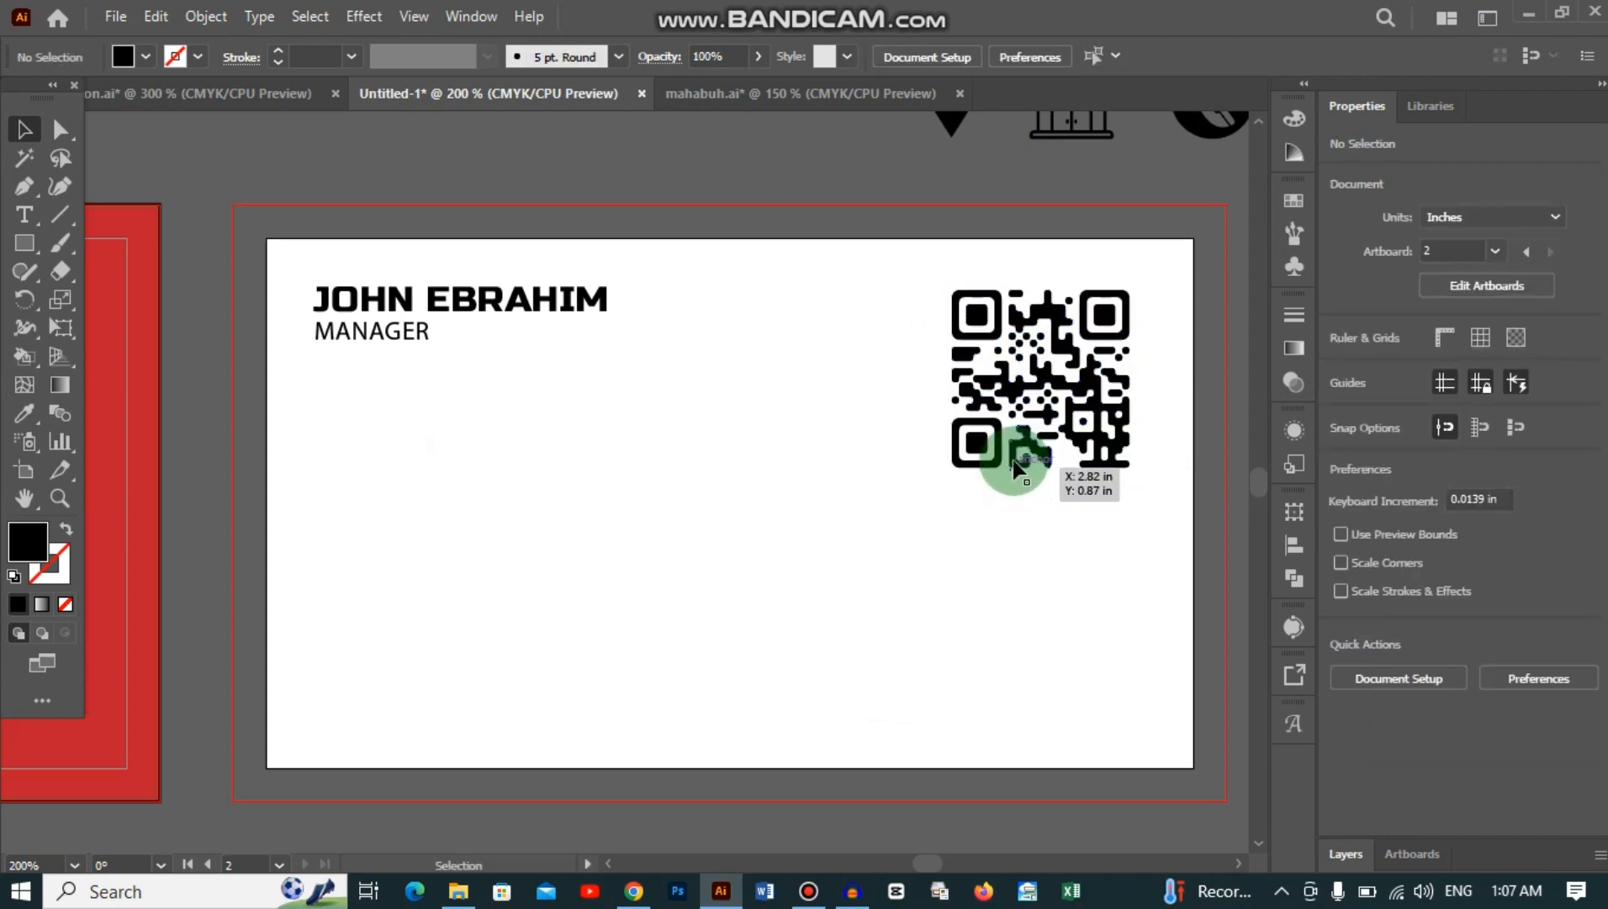
pyautogui.click(1016, 458)
pyautogui.moveTo(952, 467); pyautogui.dragTo(973, 436)
pyautogui.click(922, 515)
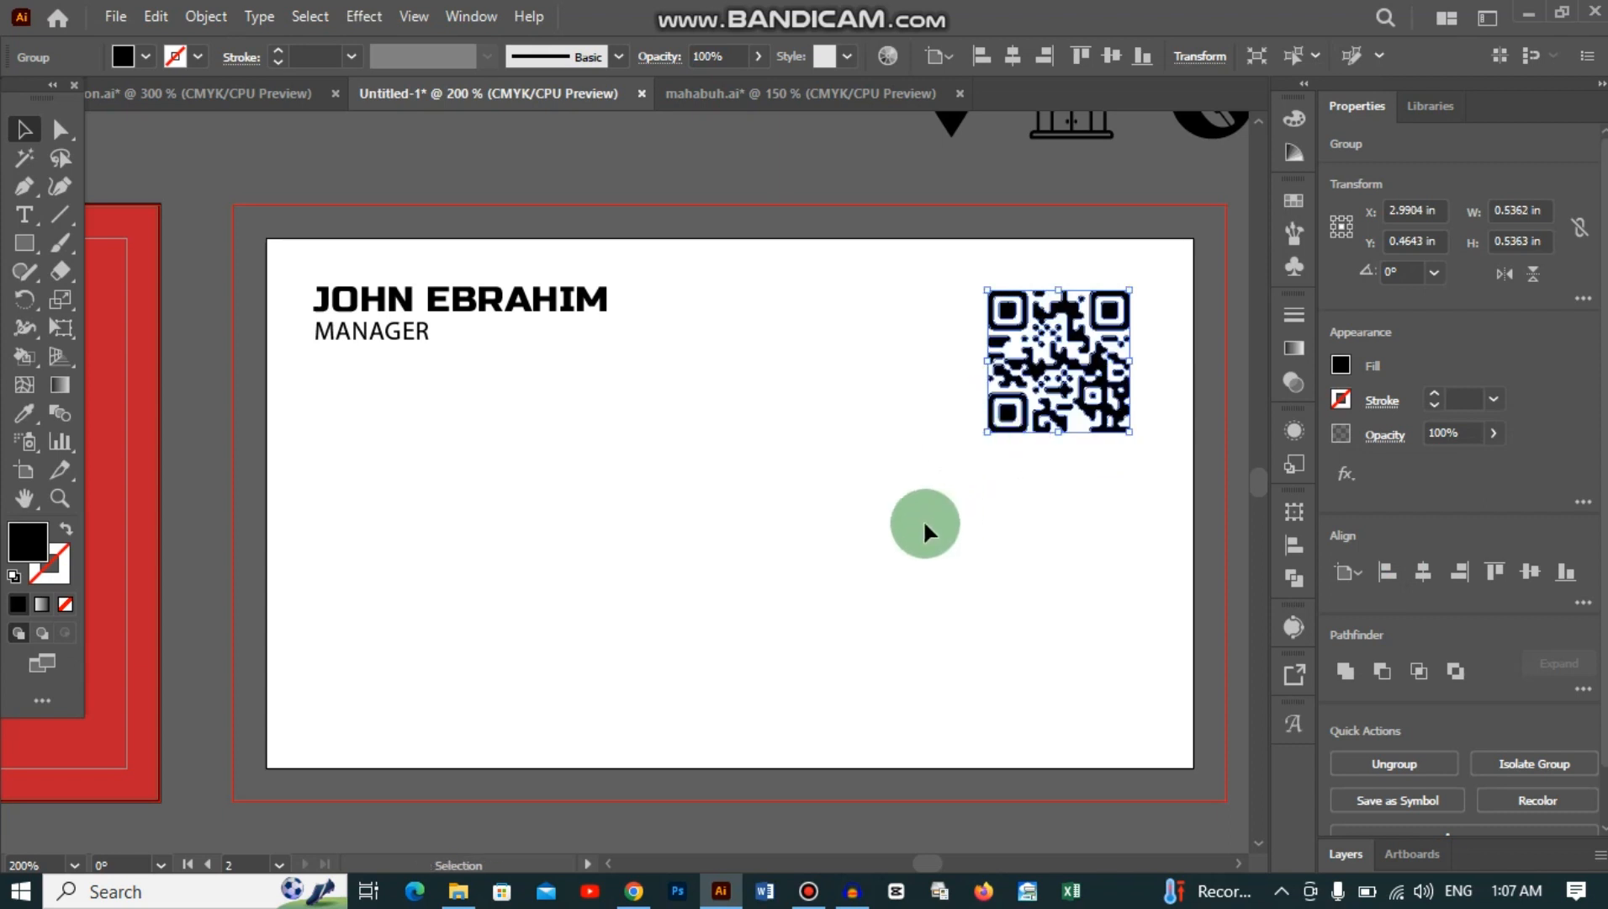
pyautogui.click(1081, 383)
pyautogui.click(669, 547)
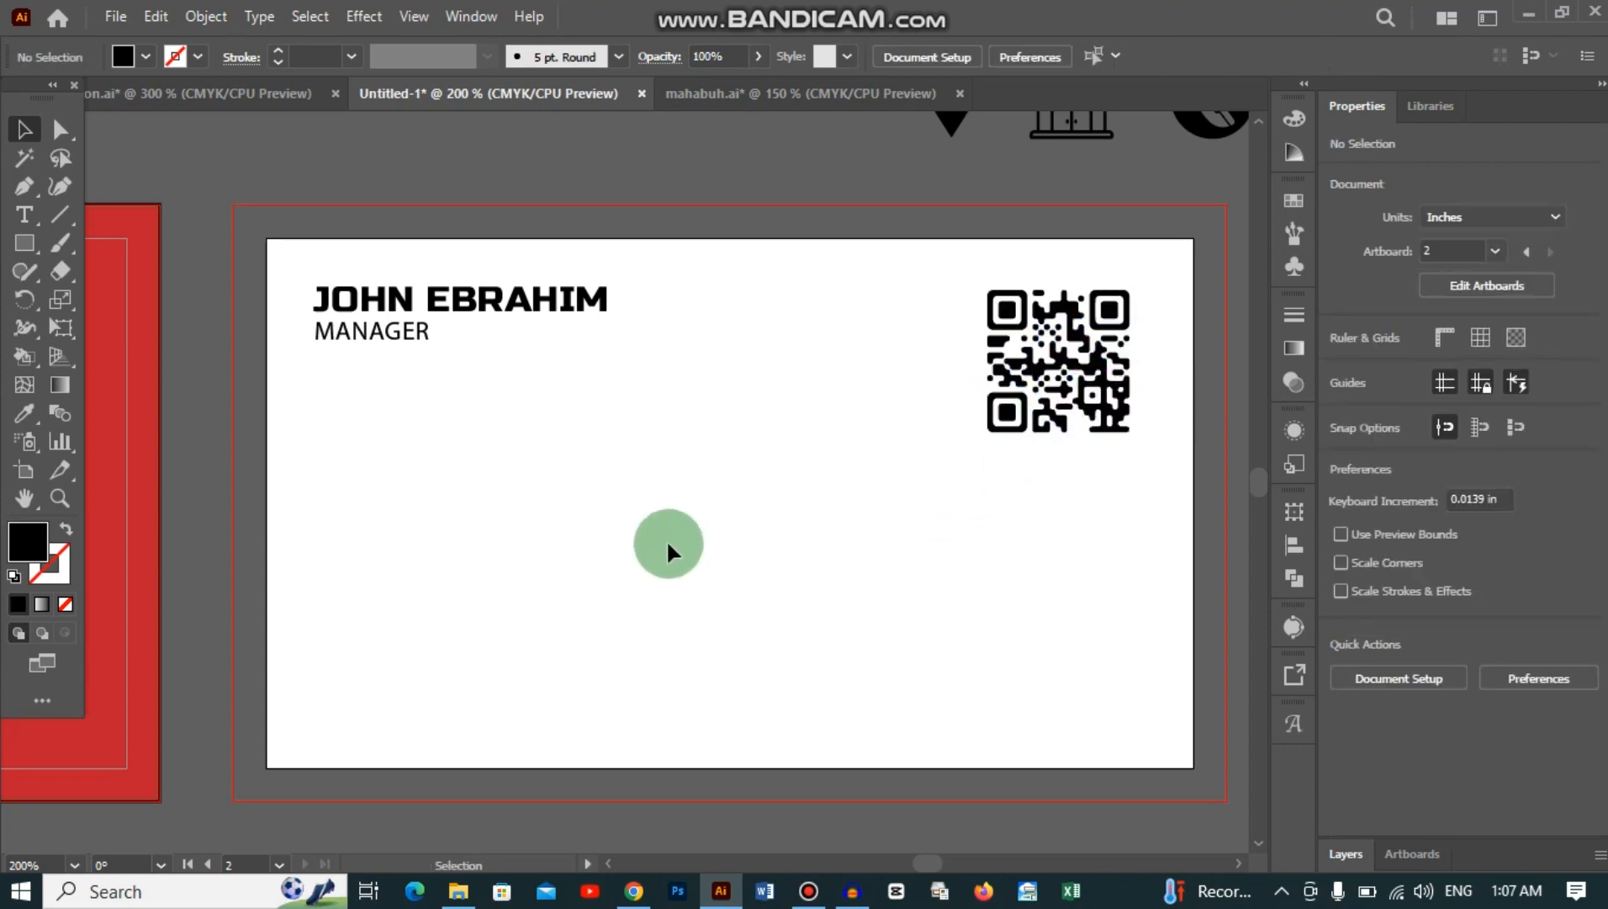
pyautogui.scroll(1, 669, 547)
pyautogui.scroll(1, 683, 521)
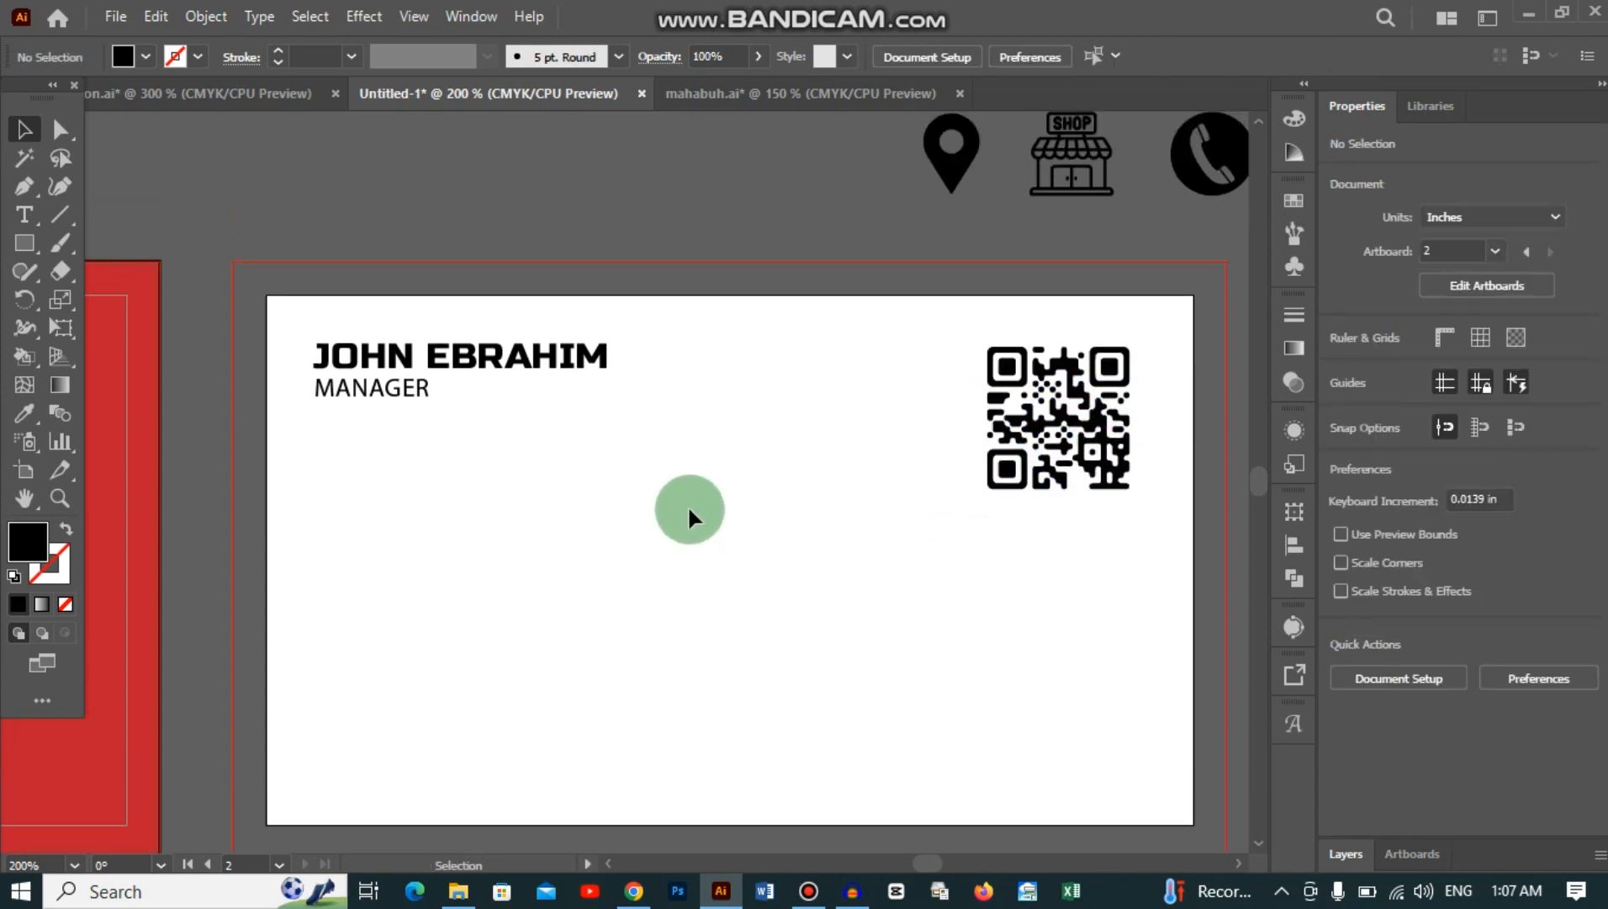
pyautogui.scroll(-2, 688, 509)
pyautogui.click(509, 446)
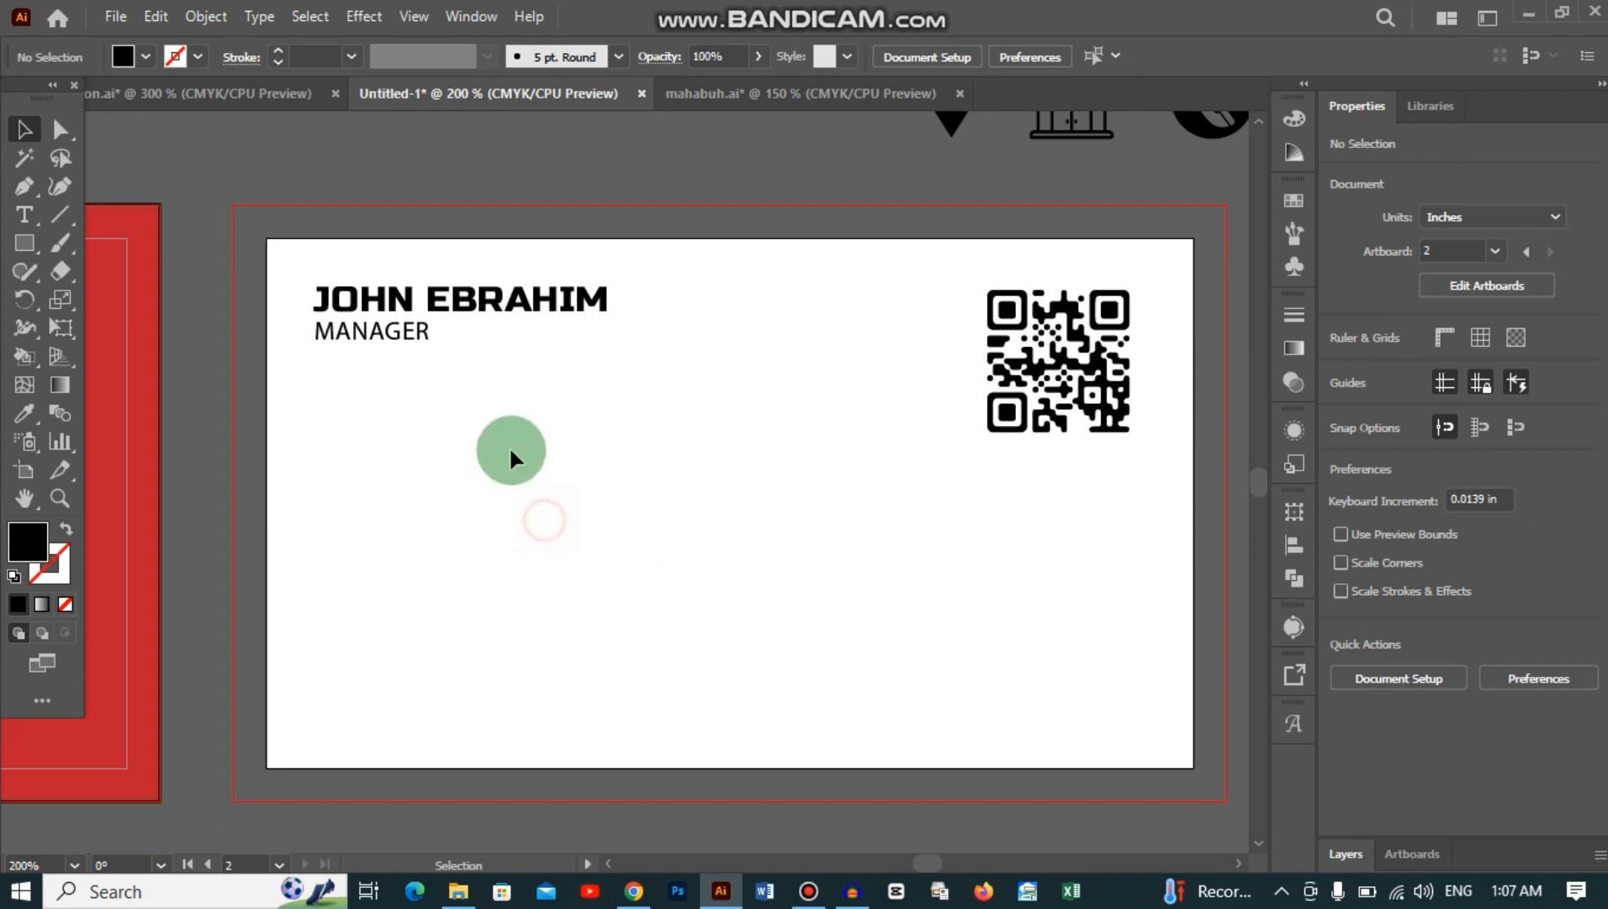
# Step: Draw a 3.75 × 1.14 in rectangle over the lower half to the bleed and fill it dark red
pyautogui.click(23, 244)
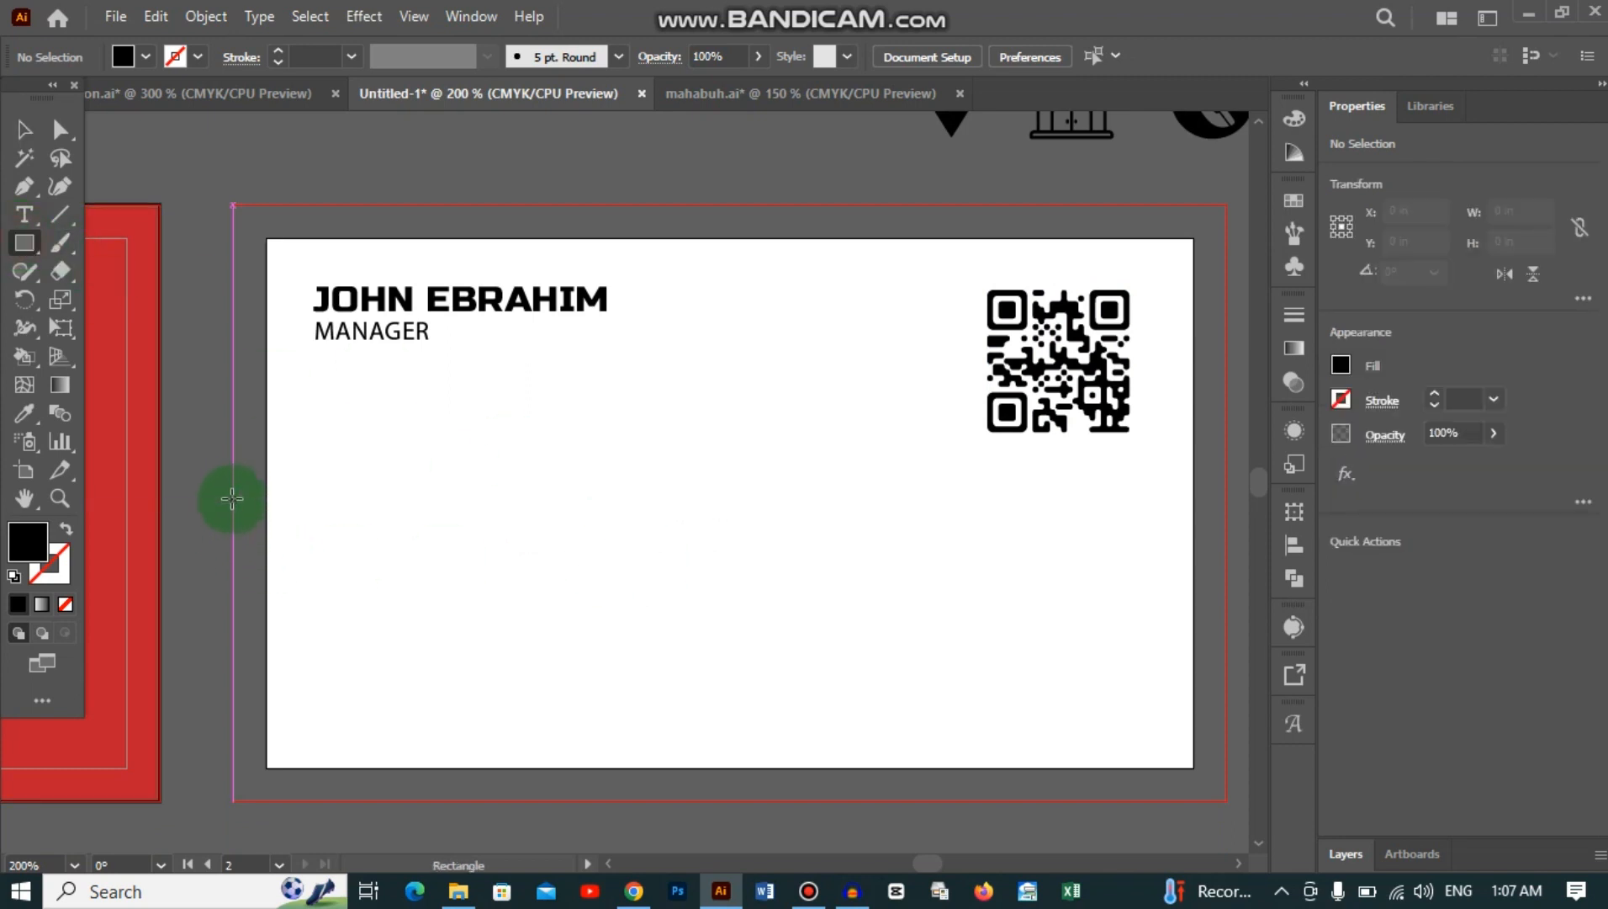
pyautogui.moveTo(233, 498); pyautogui.dragTo(1227, 799)
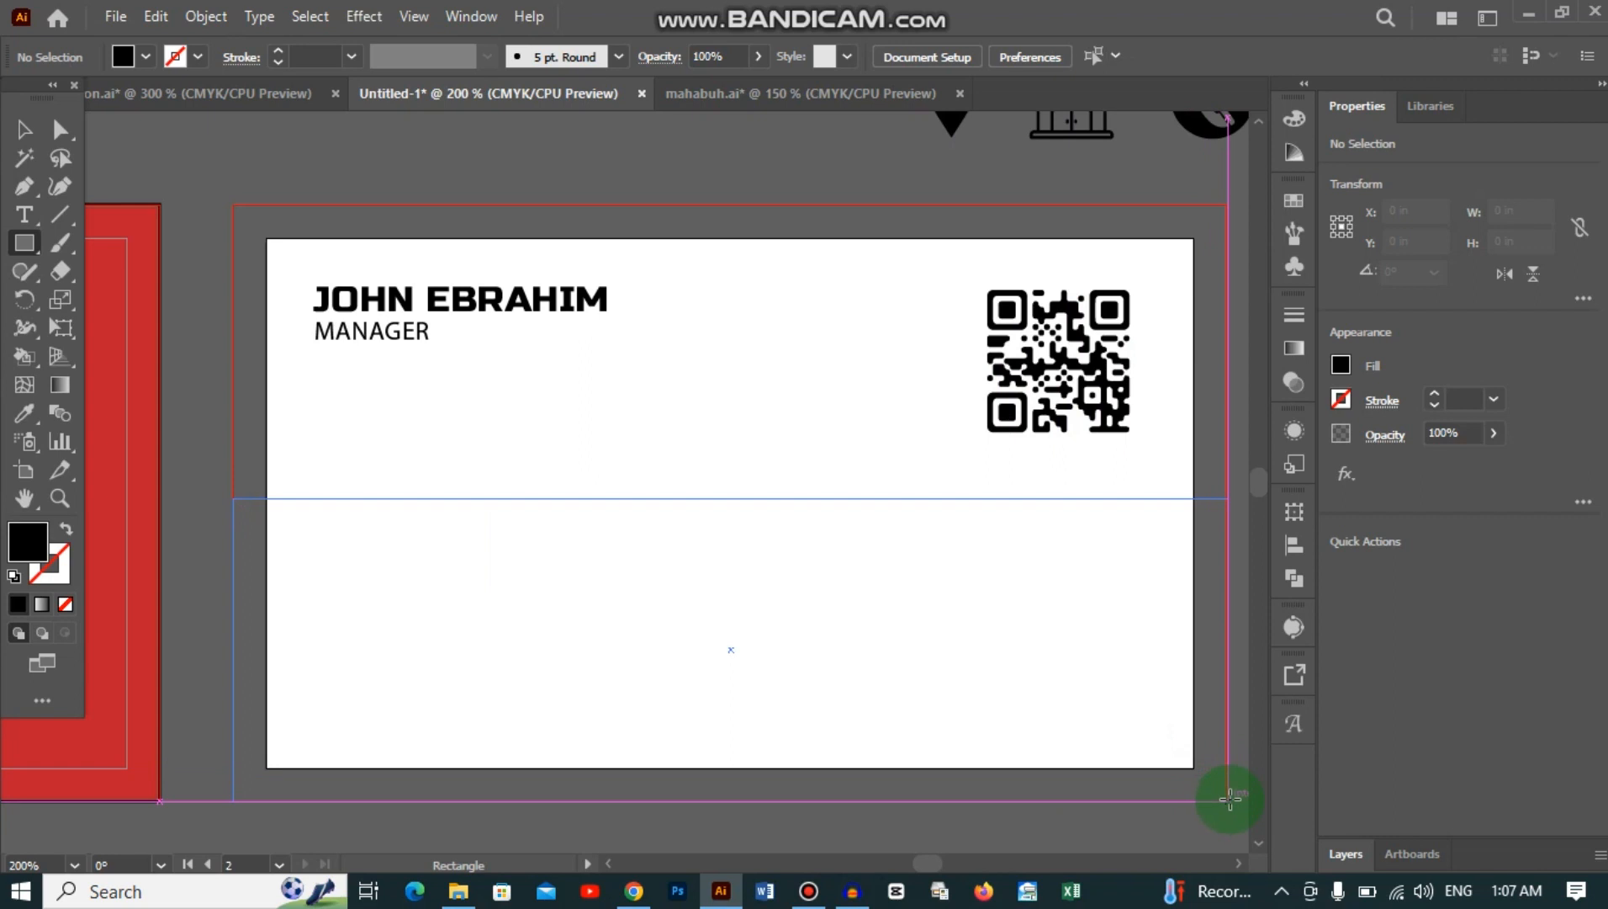
pyautogui.moveTo(1230, 798); pyautogui.dragTo(1228, 799)
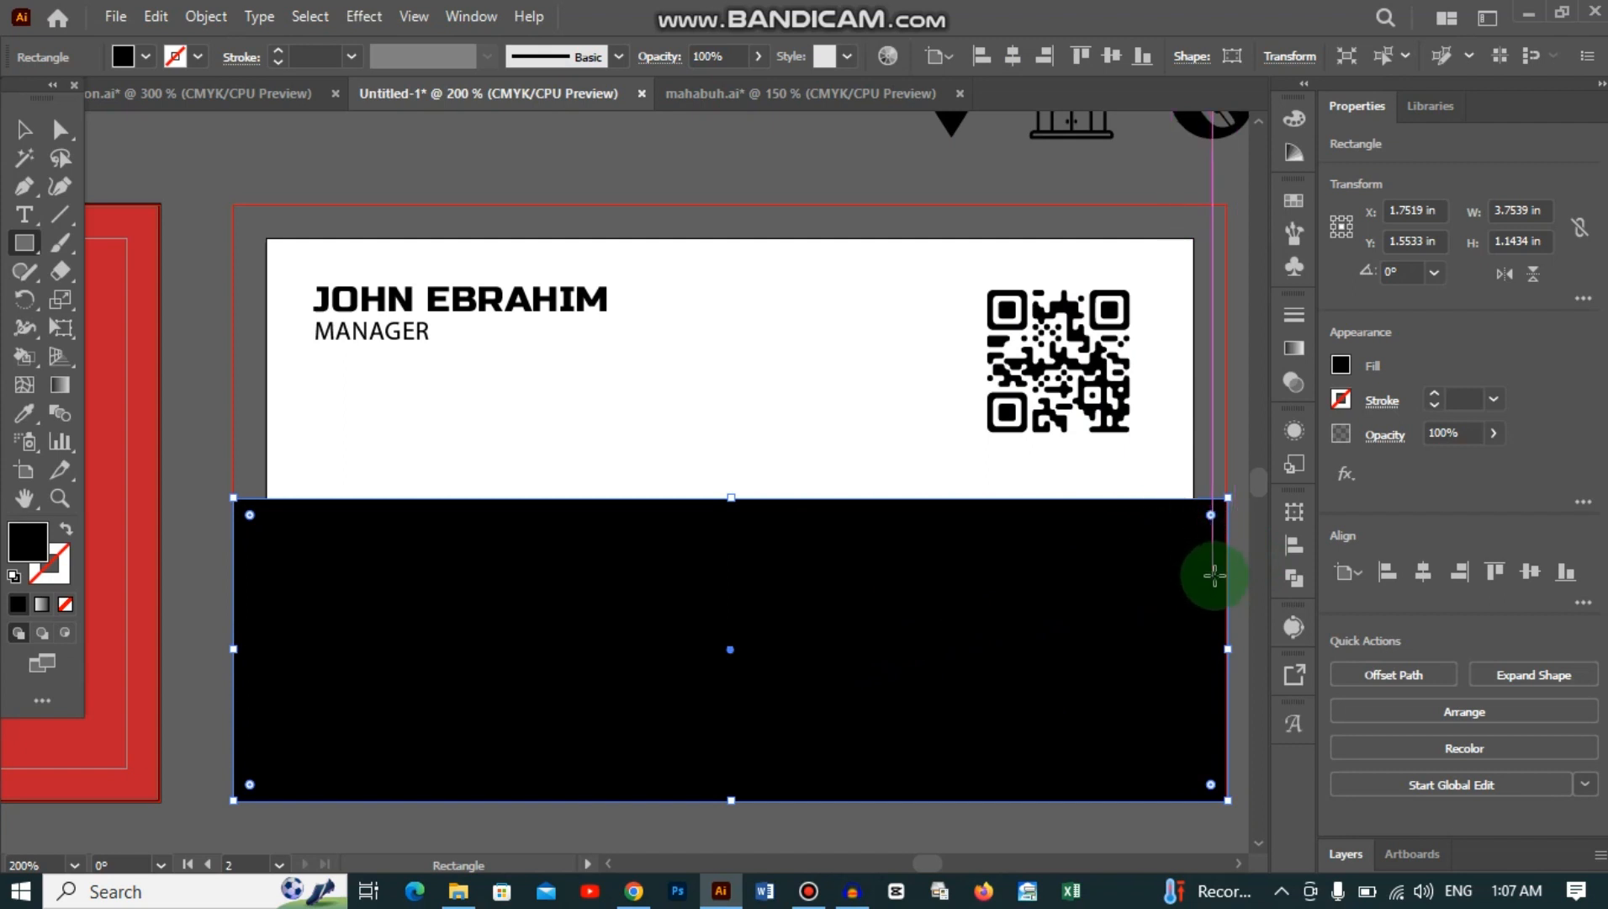
pyautogui.click(1343, 362)
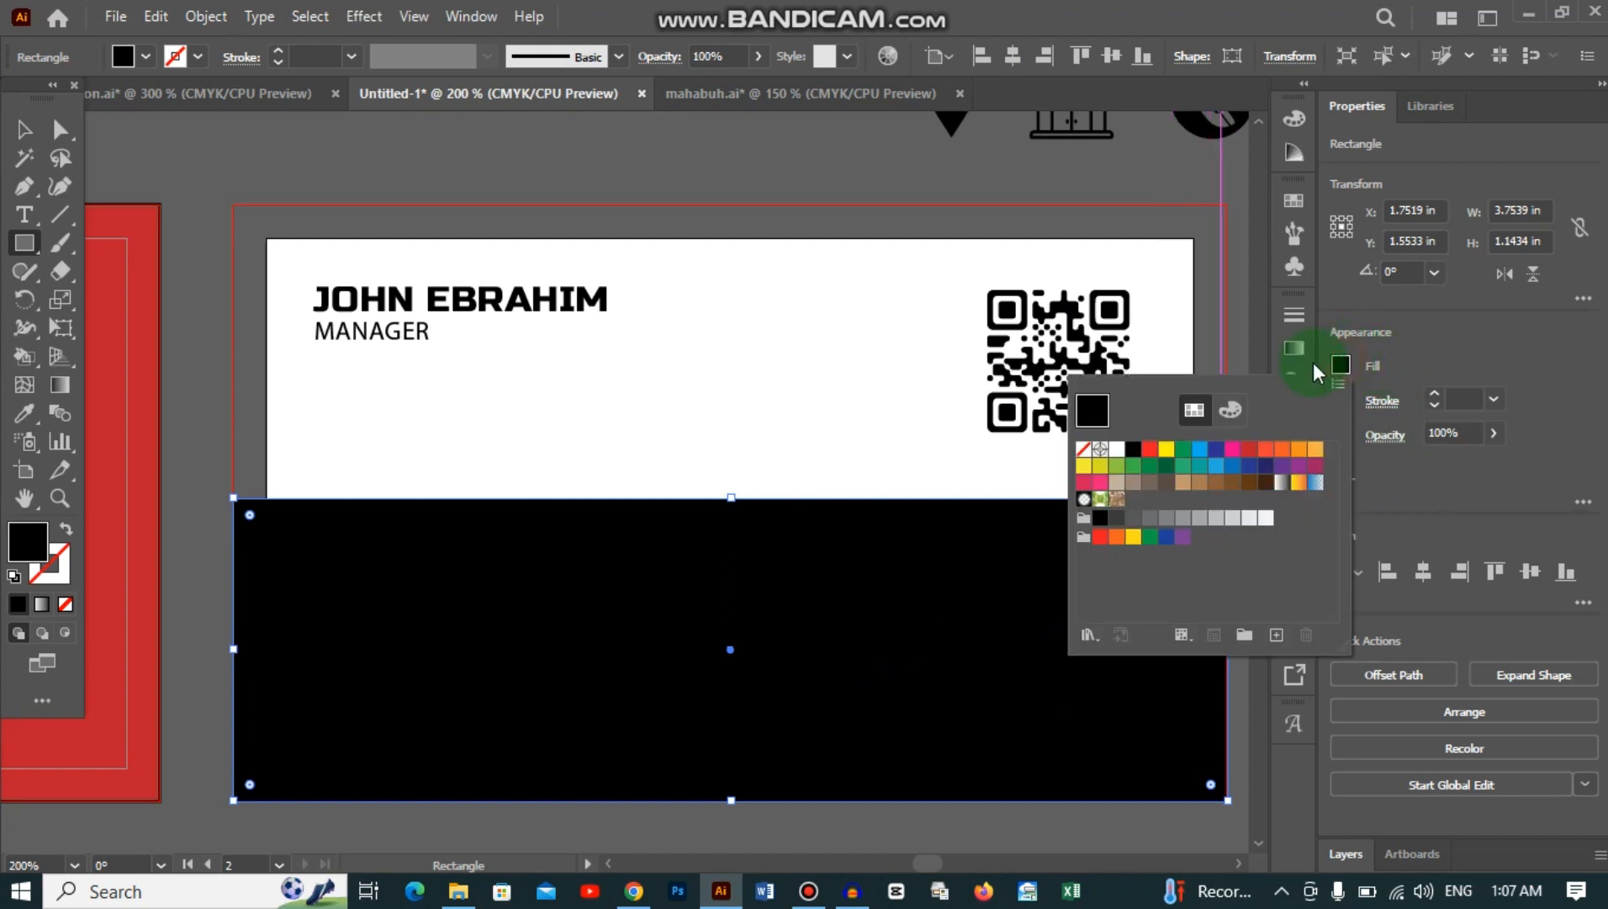
pyautogui.click(1151, 452)
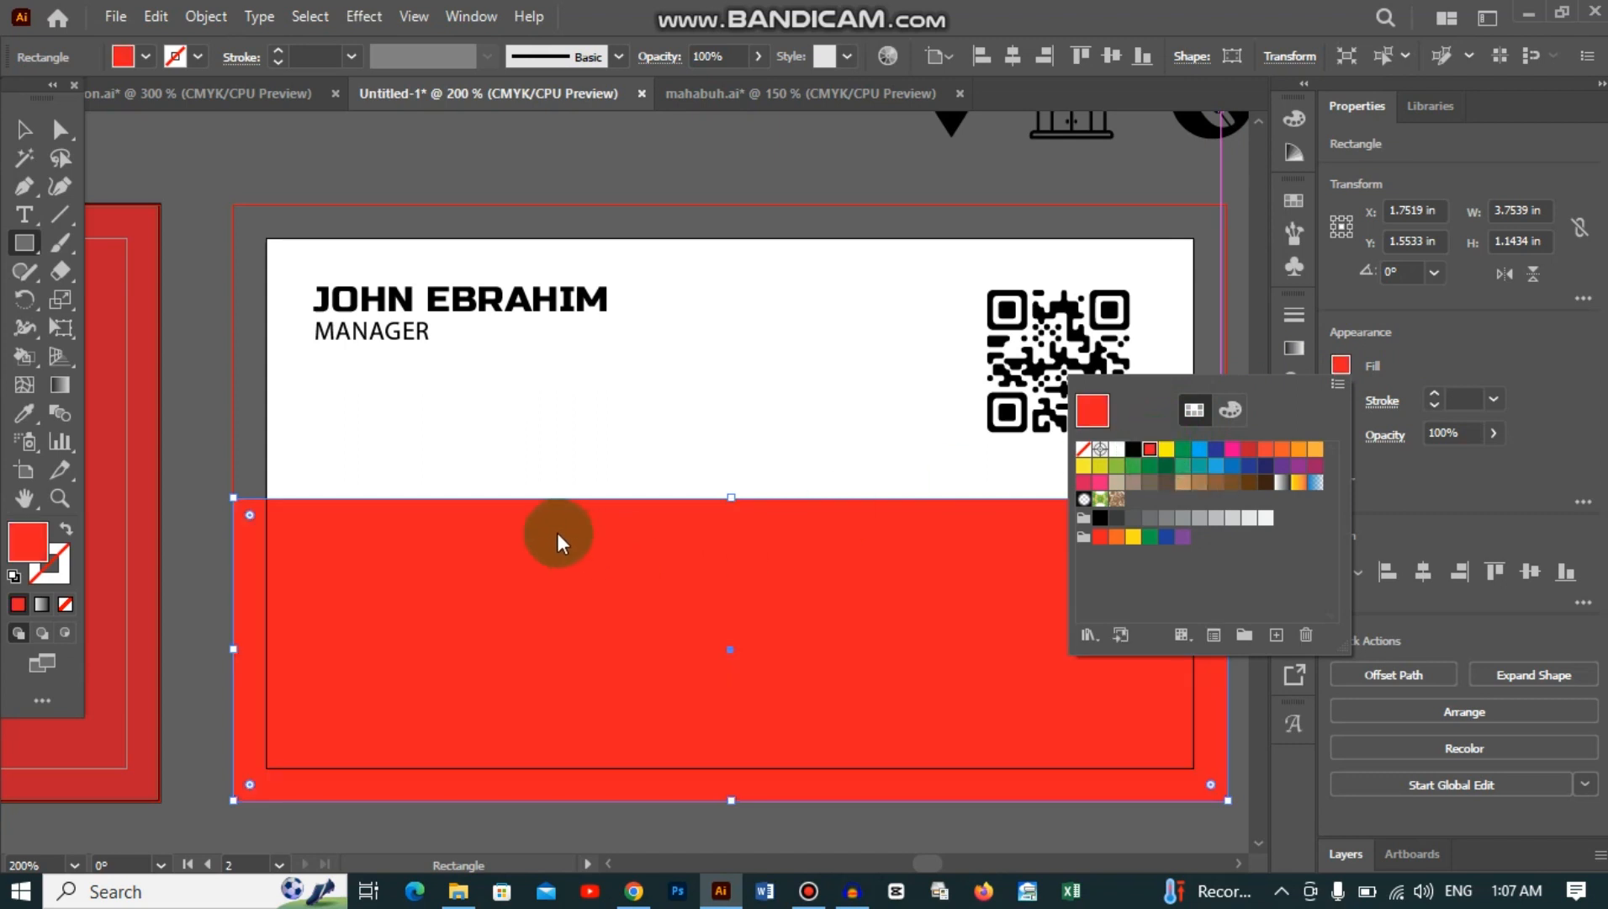
pyautogui.click(1244, 460)
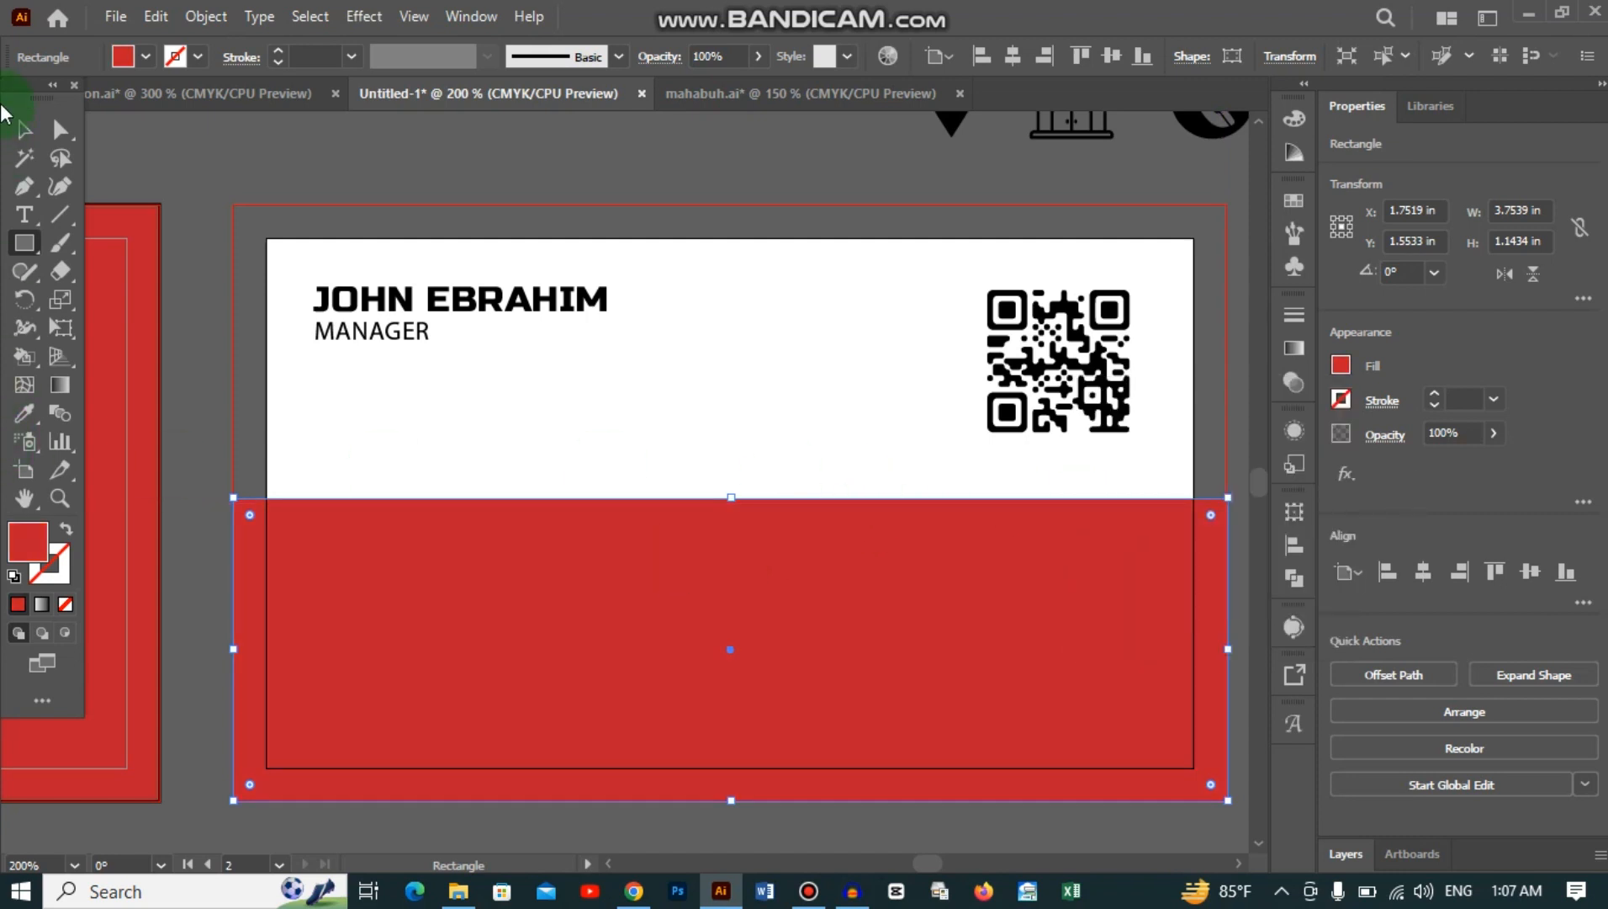
pyautogui.click(22, 131)
pyautogui.click(829, 390)
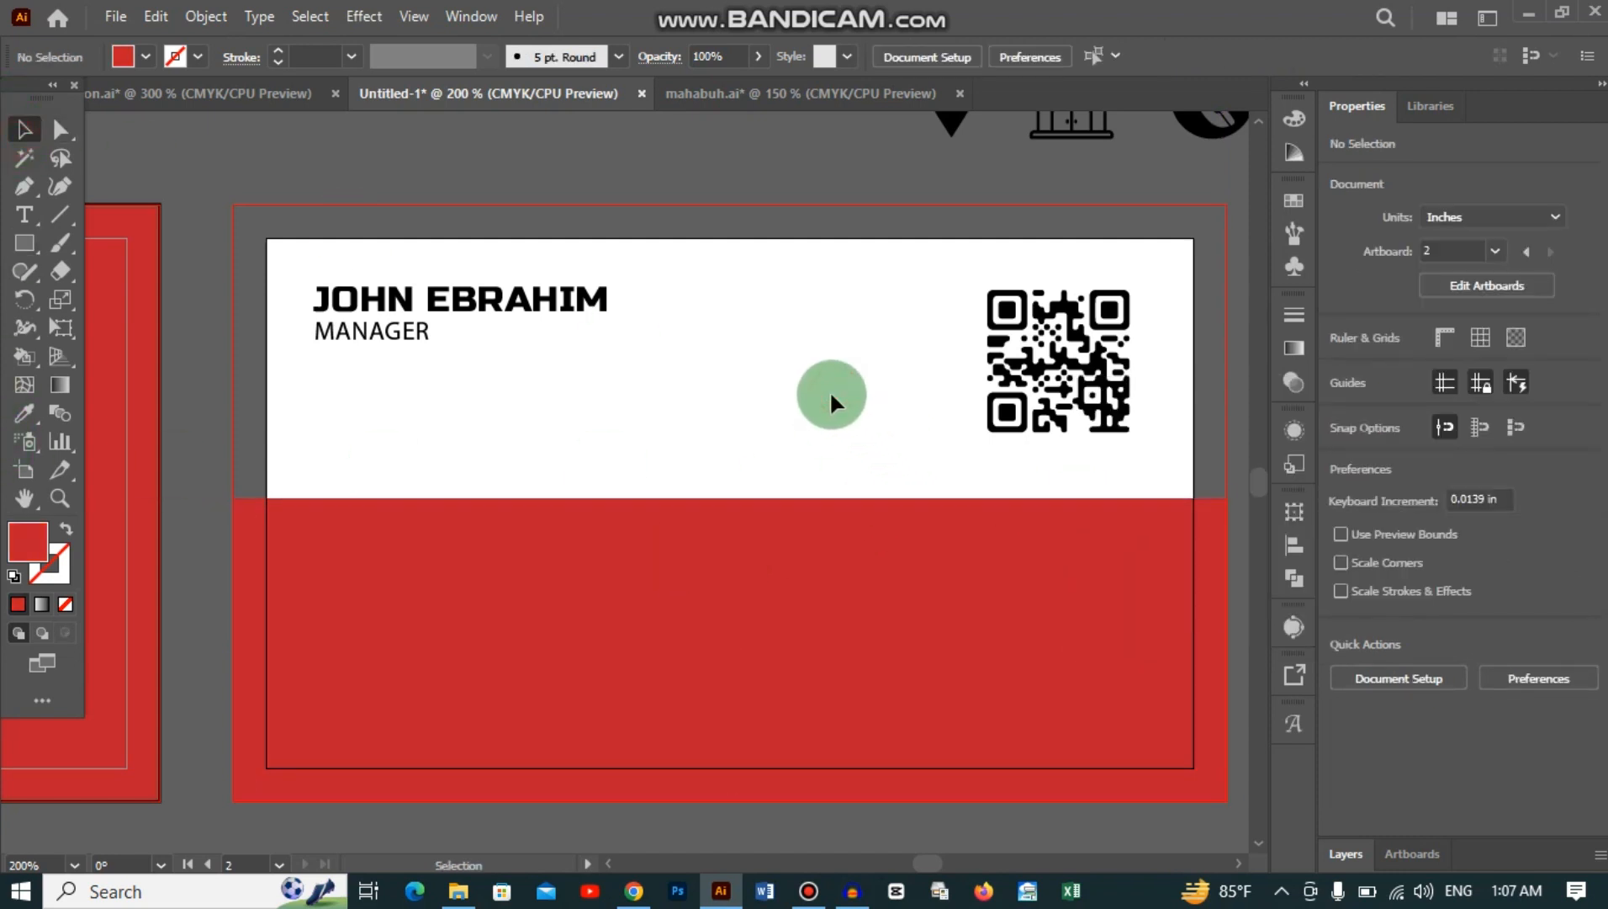
pyautogui.click(24, 243)
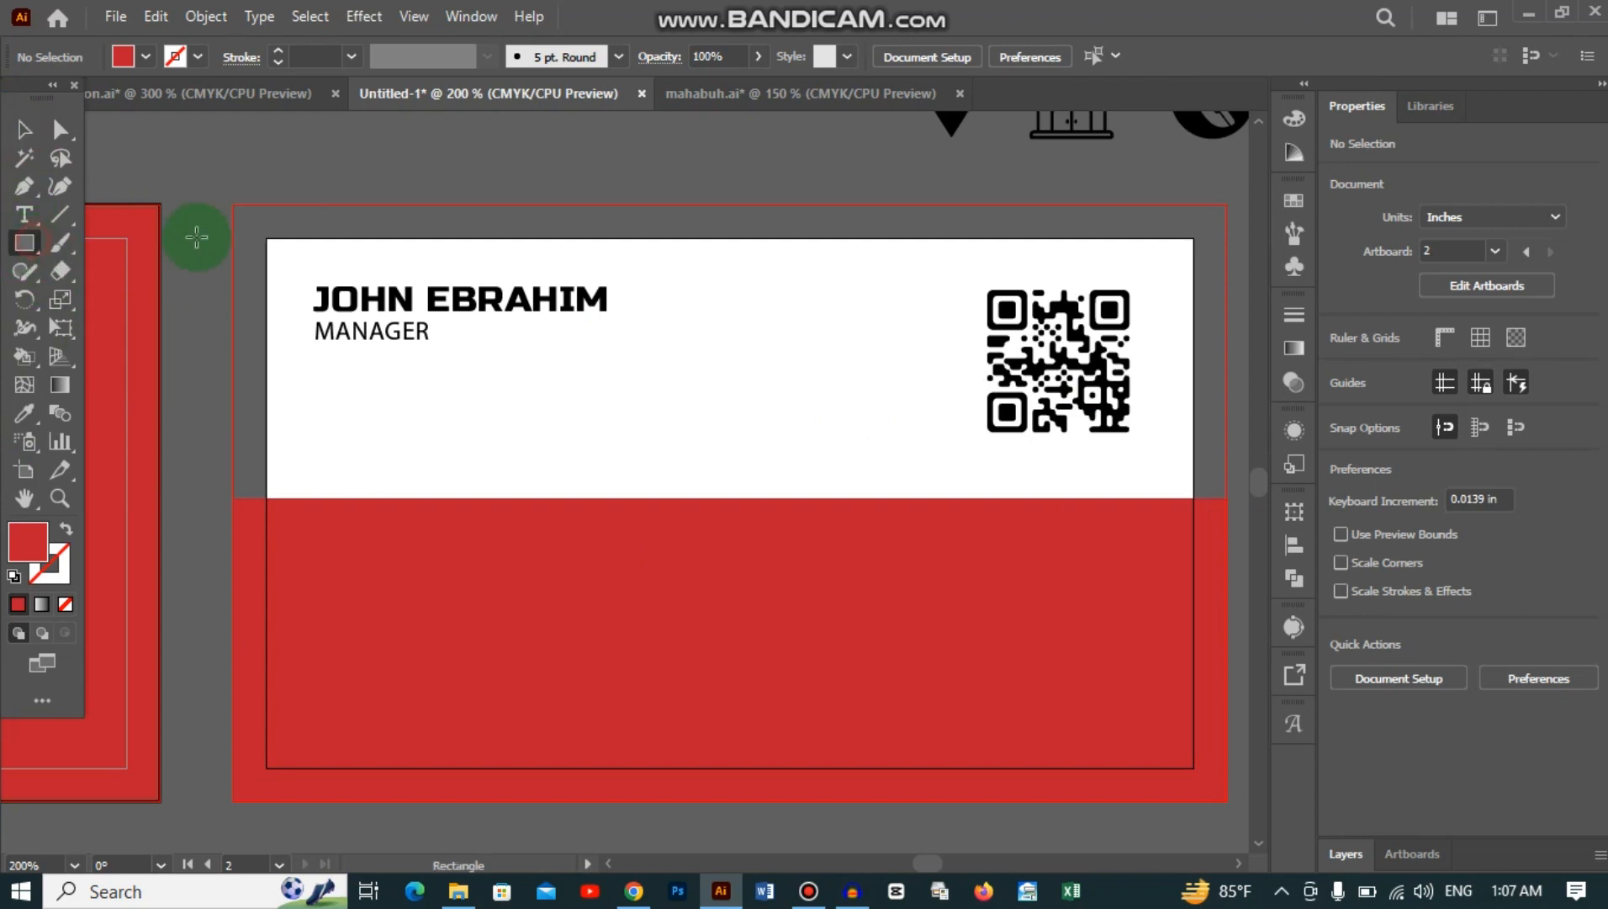
# Step: Draw a white rectangle over the top half and send it behind the name and QR code
pyautogui.moveTo(234, 205)
pyautogui.mouseDown()
pyautogui.moveTo(264, 240)
pyautogui.moveTo(592, 385)
pyautogui.moveTo(1229, 502)
pyautogui.mouseUp()
pyautogui.click(24, 138)
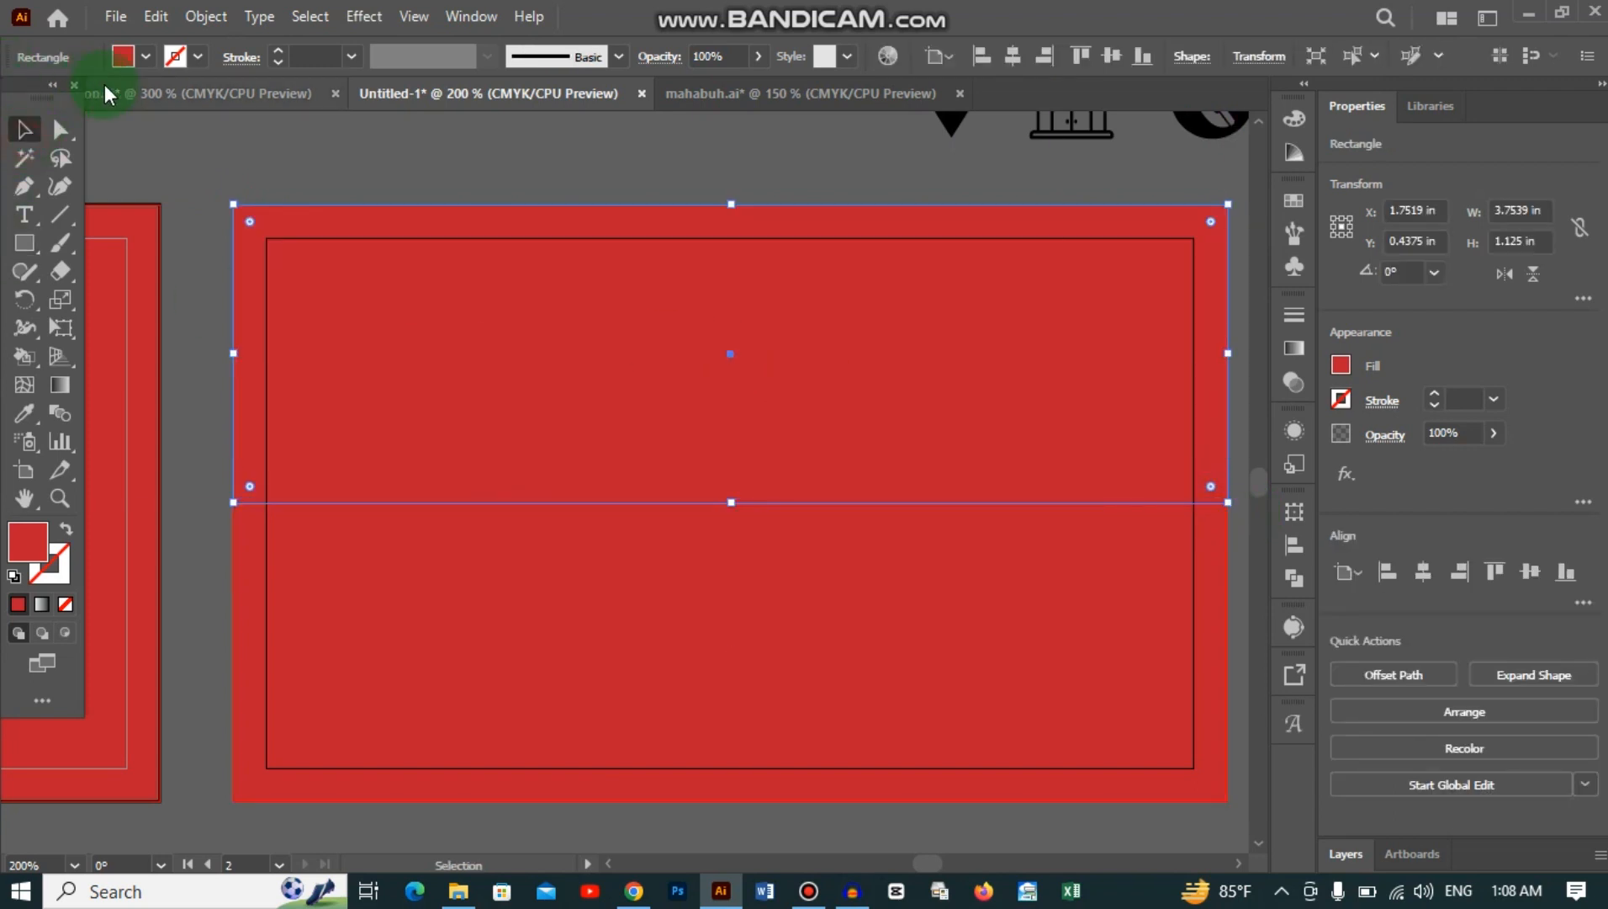
pyautogui.click(126, 56)
pyautogui.click(48, 111)
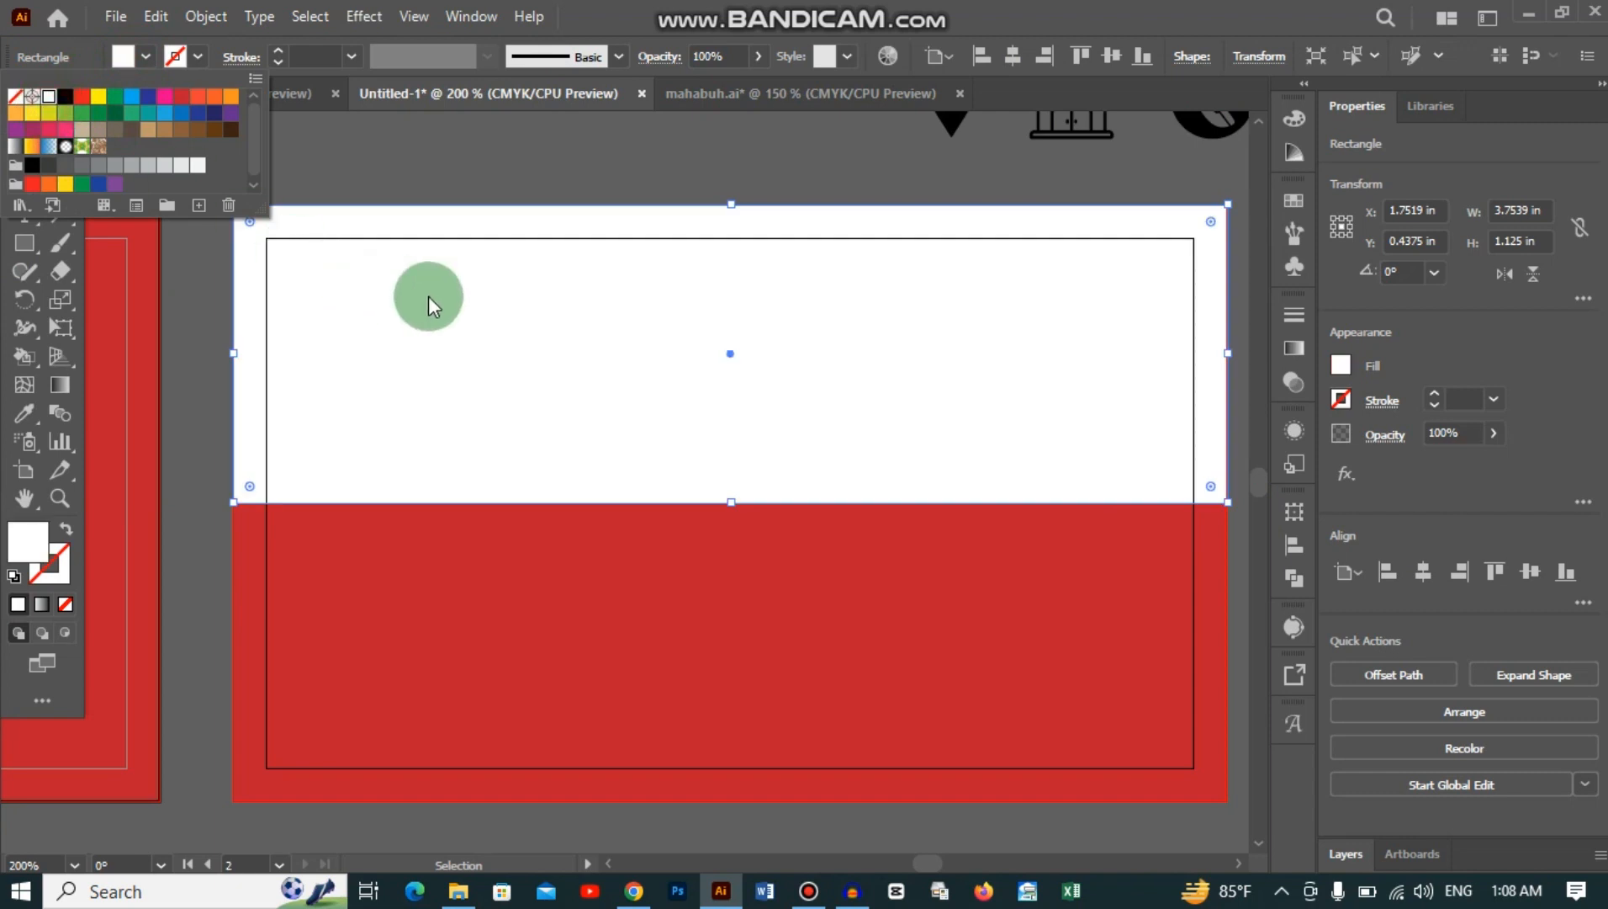
pyautogui.rightClick(593, 336)
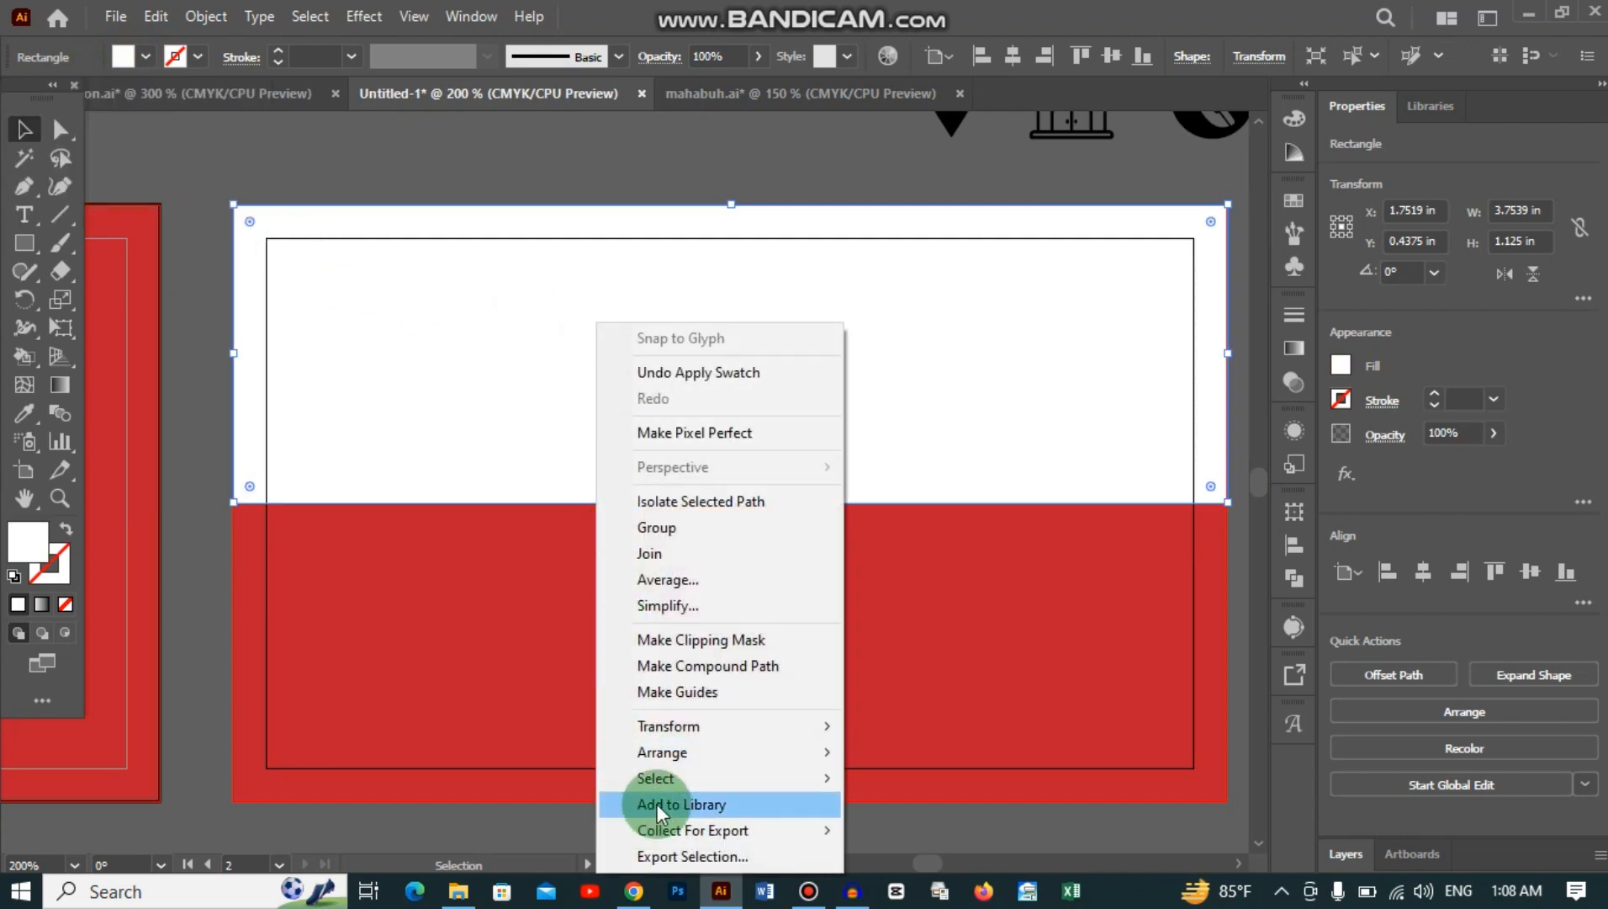
pyautogui.moveTo(676, 748)
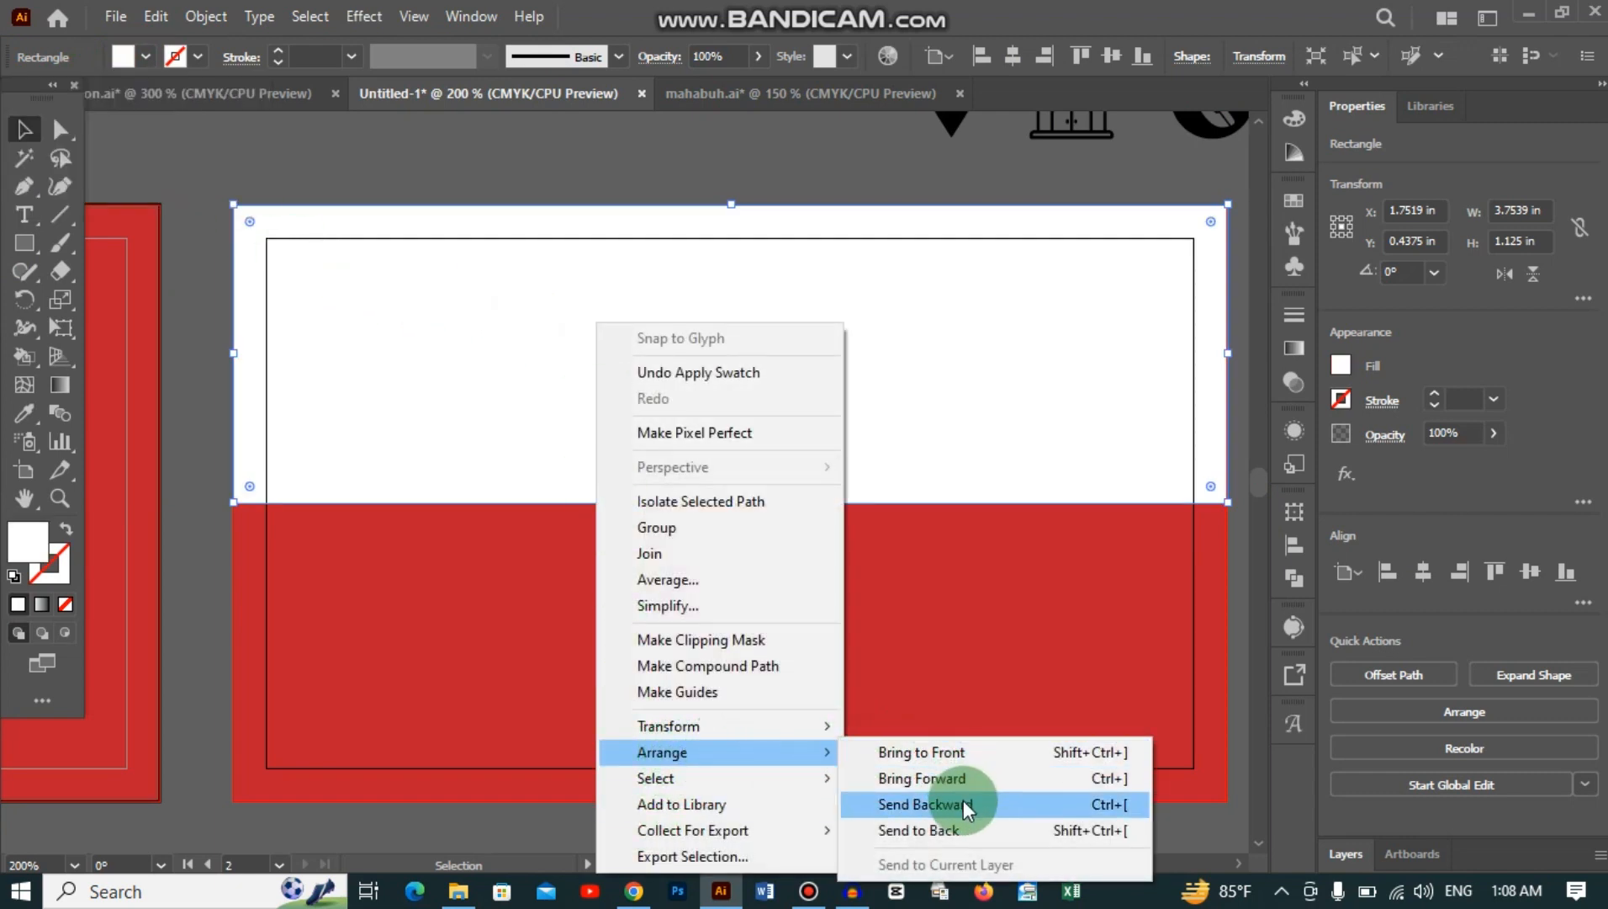
pyautogui.click(966, 831)
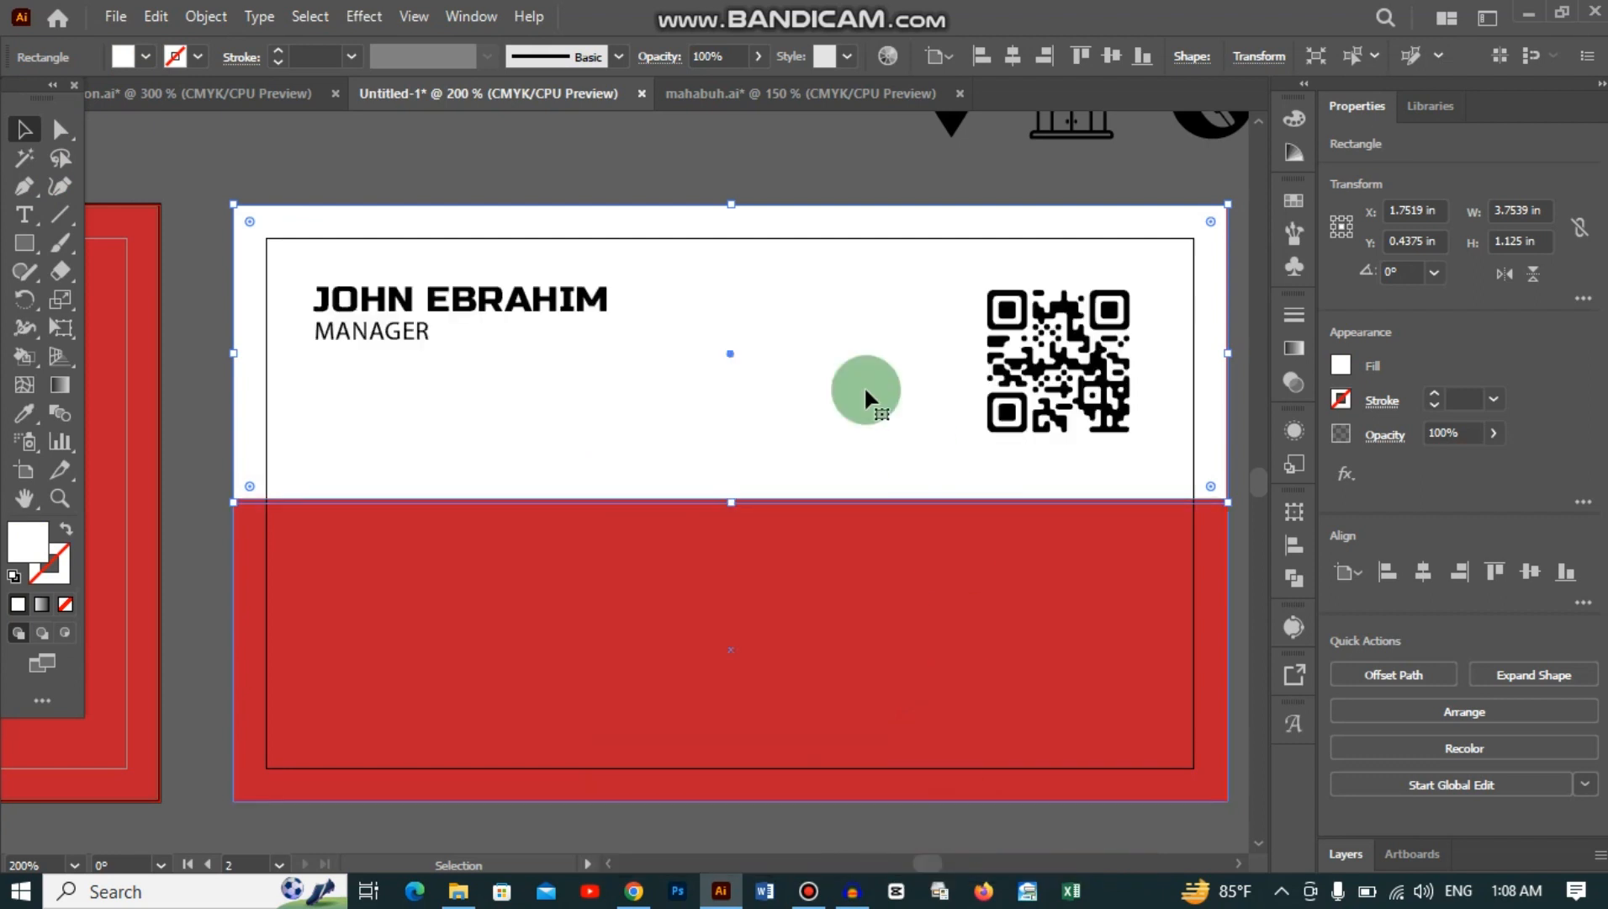
# Step: Select the white and red halves to check them, then pan around the card
pyautogui.click(607, 180)
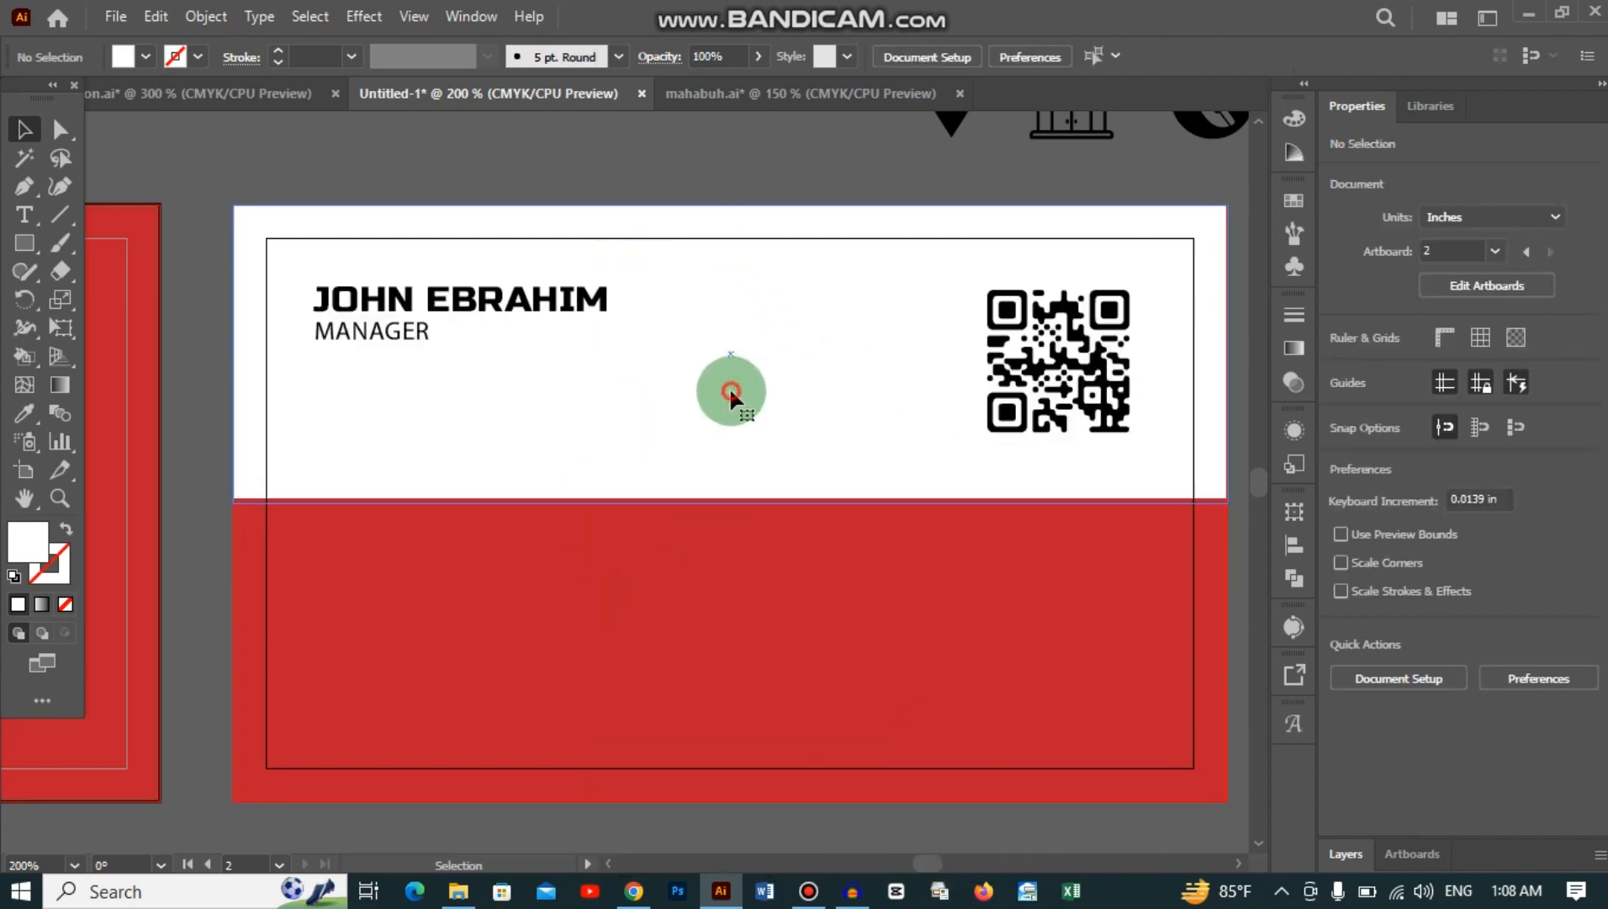
pyautogui.click(729, 386)
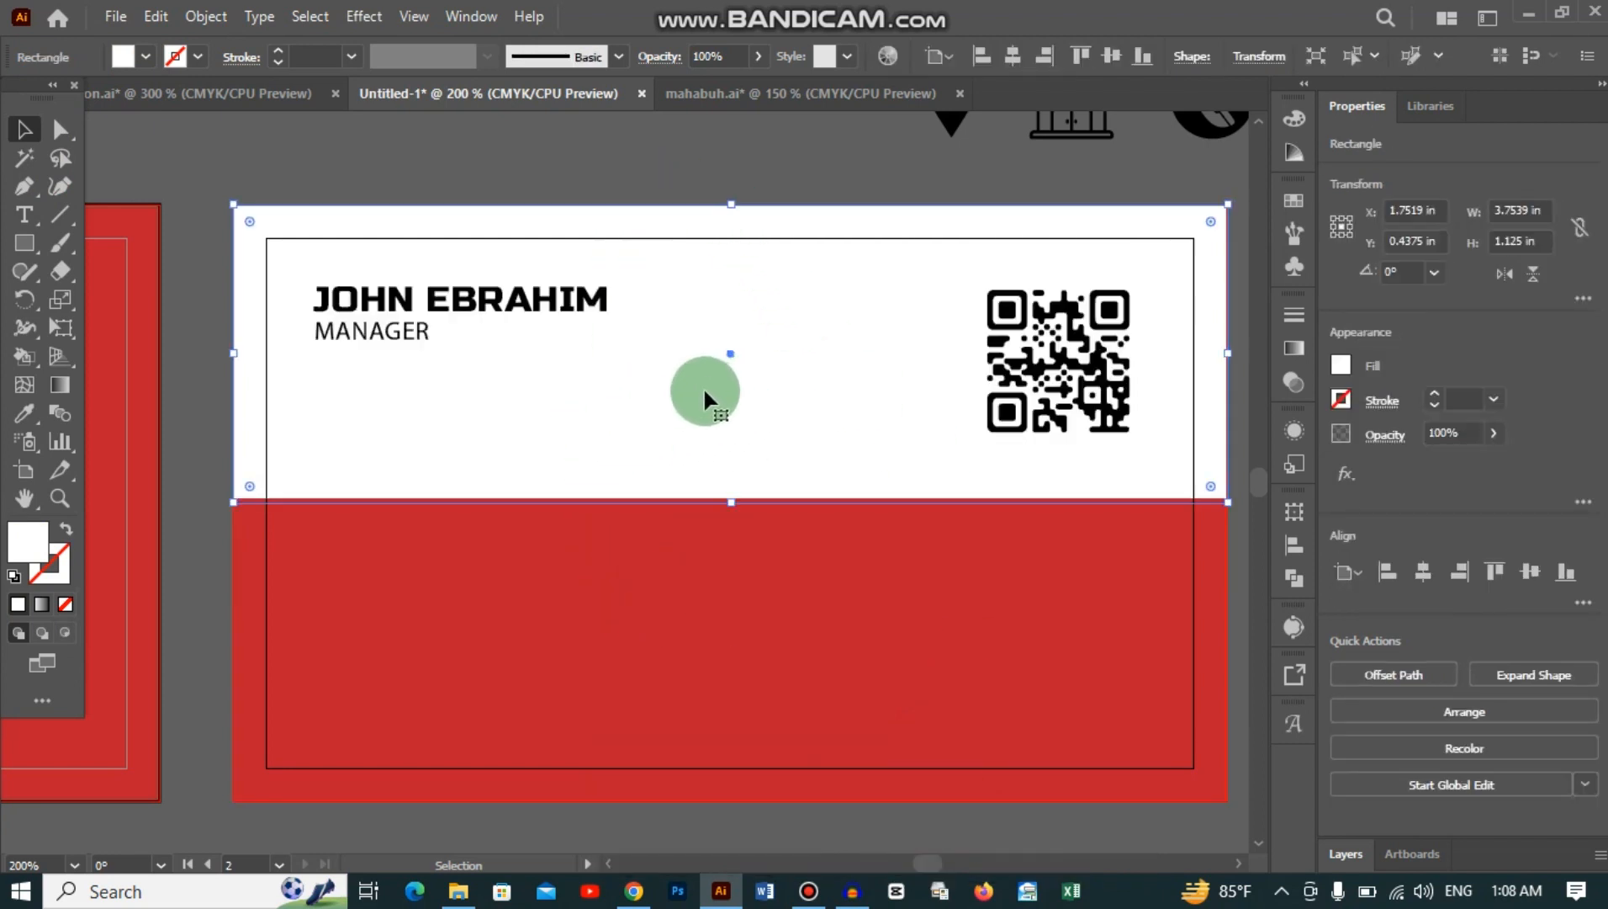
pyautogui.hotkey('ctrl', 'shift', 'a')
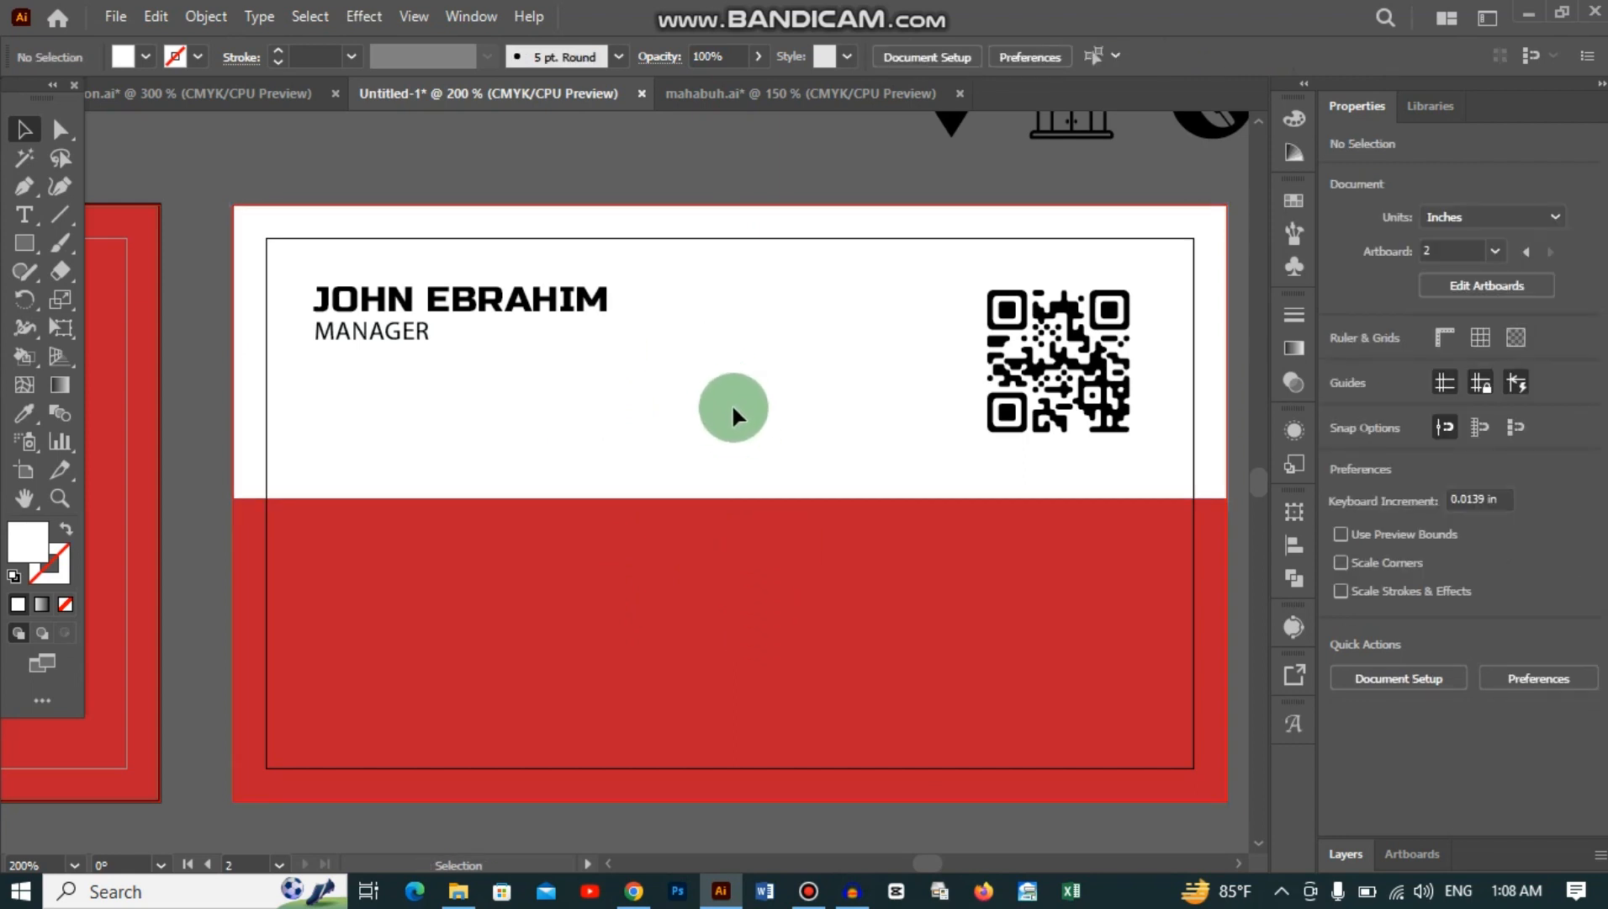
pyautogui.scroll(-1, 732, 408)
pyautogui.click(707, 574)
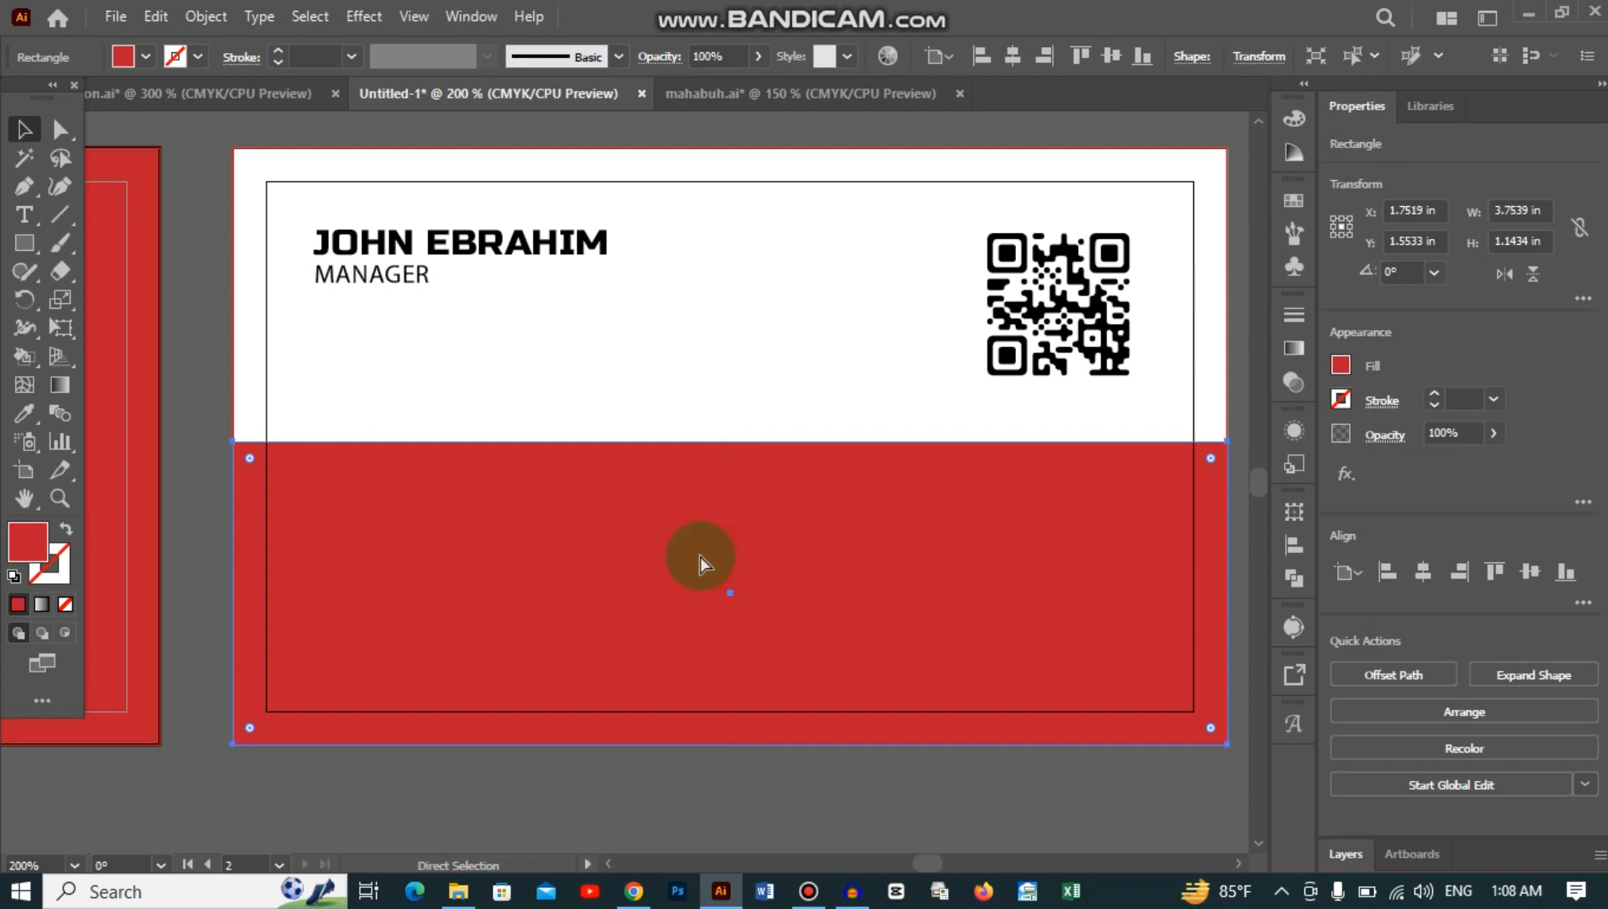
pyautogui.hotkey('ctrl', 'shift', 'a')
pyautogui.press('space')
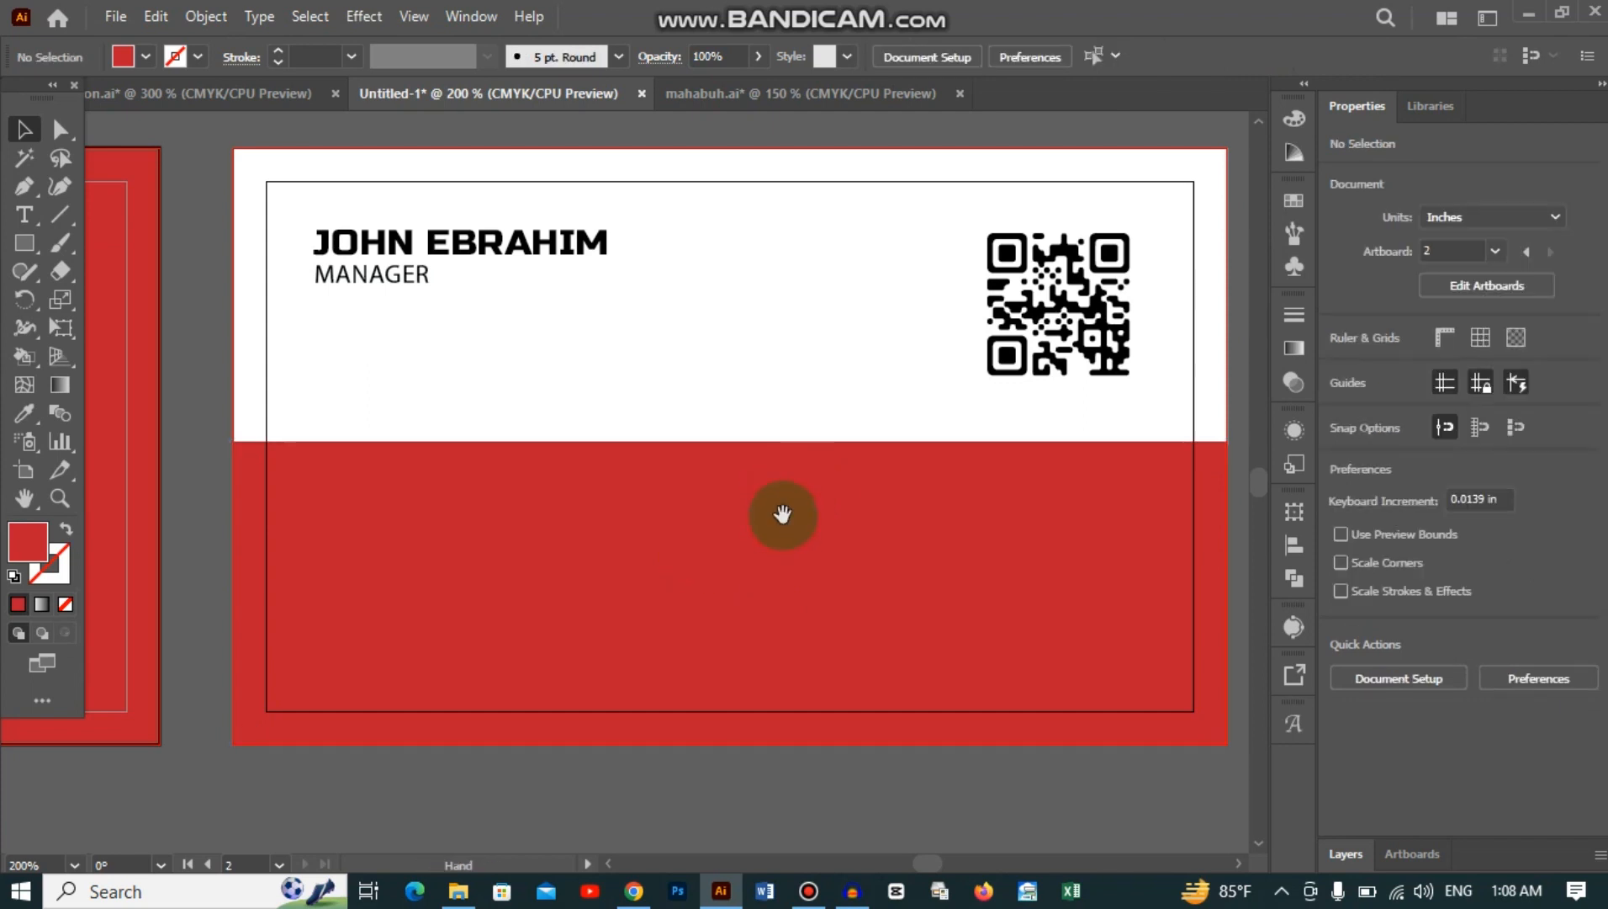
pyautogui.moveTo(783, 517)
pyautogui.mouseDown()
pyautogui.moveTo(640, 503)
pyautogui.moveTo(775, 481)
pyautogui.moveTo(756, 507)
pyautogui.mouseUp()
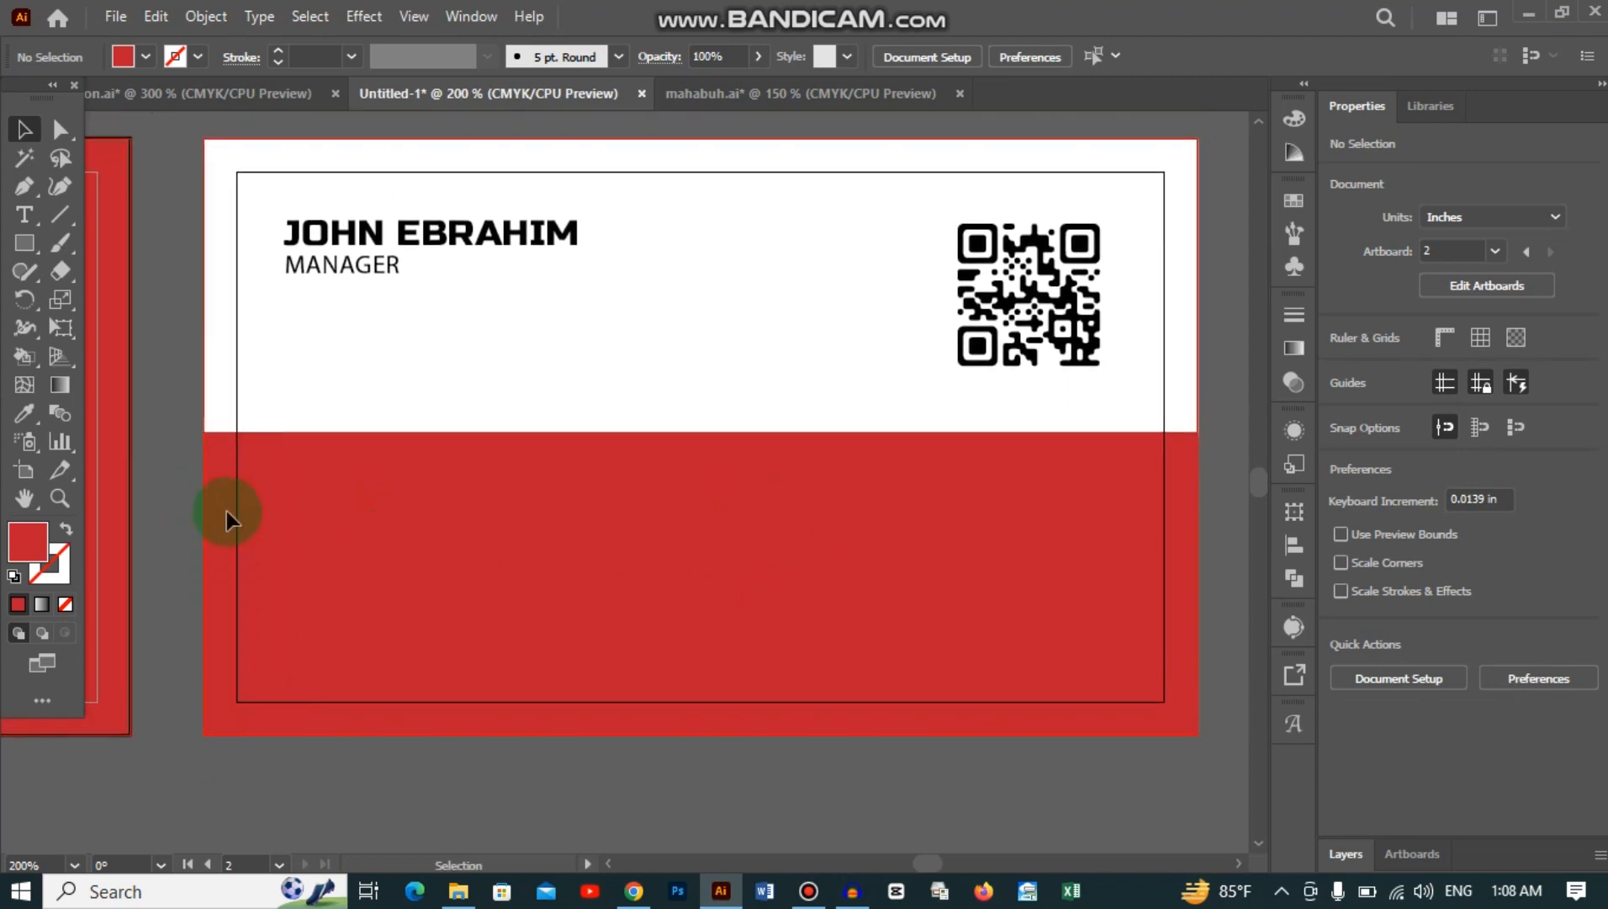
pyautogui.scroll(-1, 480, 487)
pyautogui.scroll(1, 480, 488)
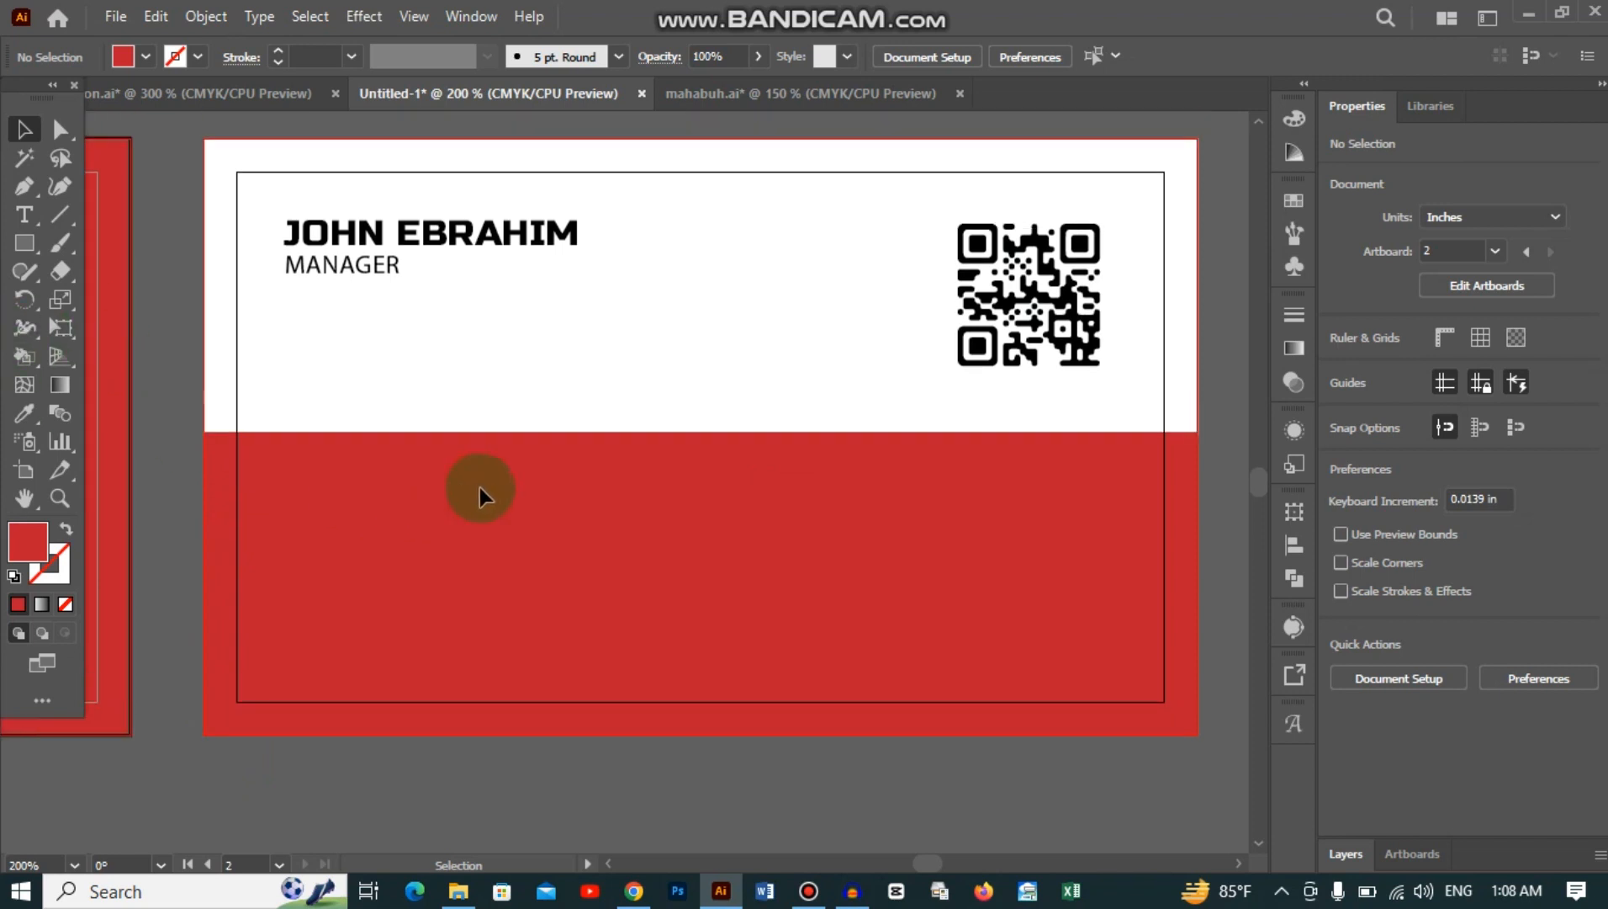
pyautogui.scroll(5, 195, 455)
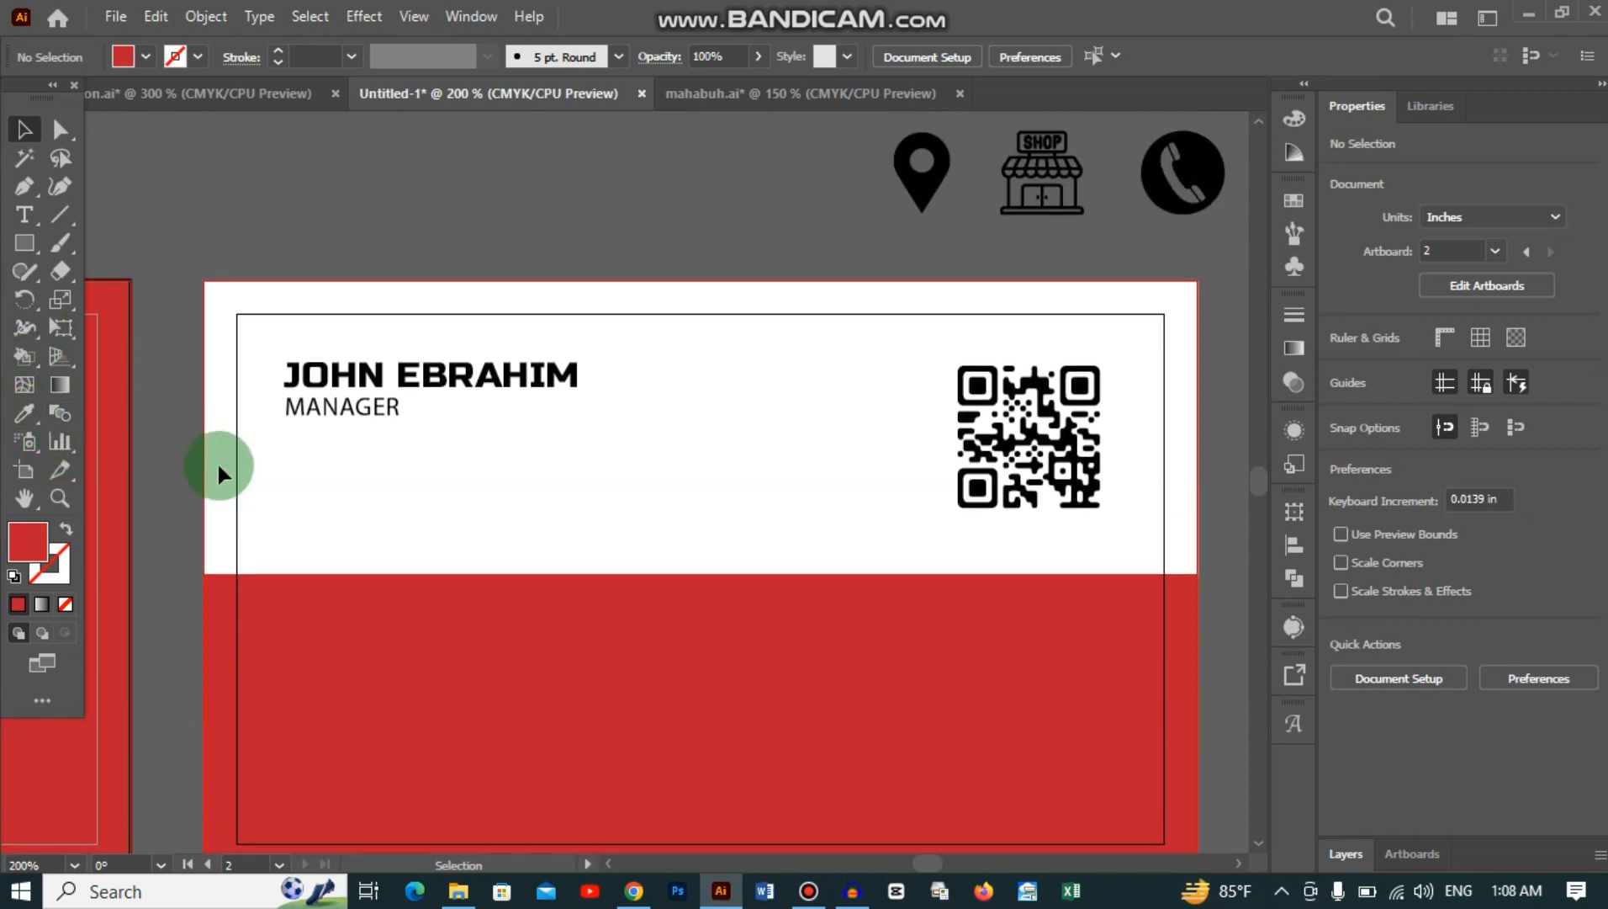
# Step: Bring the contact icons into the document, with the phone icon beside the others
pyautogui.moveTo(1205, 168); pyautogui.dragTo(420, 620)
pyautogui.scroll(-7, 557, 513)
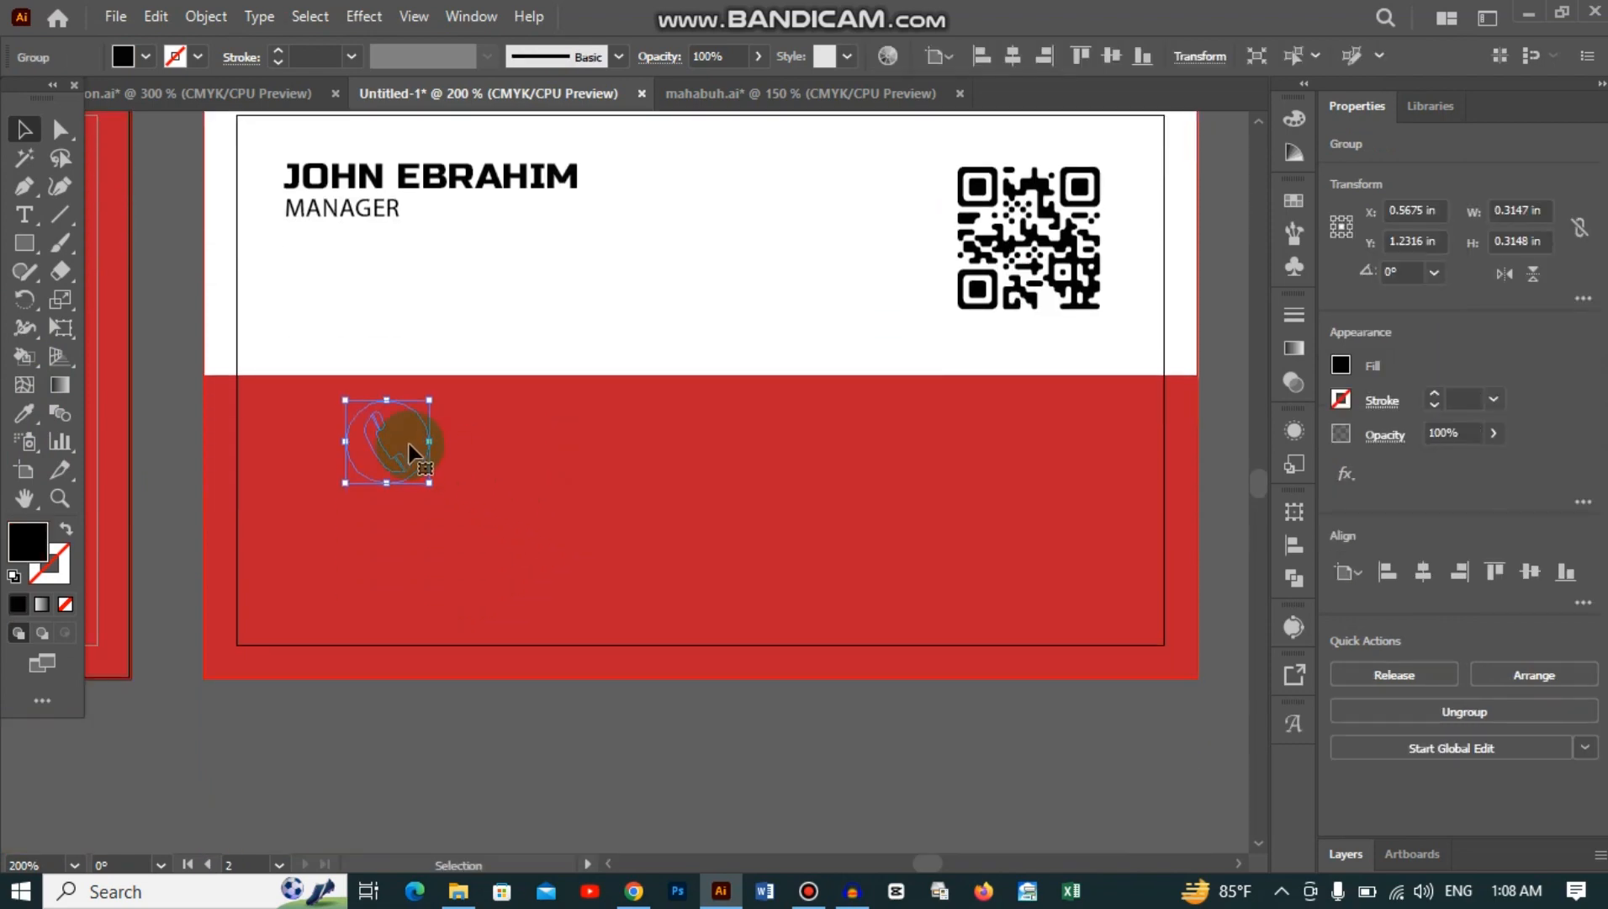
pyautogui.moveTo(409, 452); pyautogui.dragTo(775, 270)
pyautogui.scroll(4, 771, 294)
pyautogui.moveTo(766, 381); pyautogui.dragTo(985, 173)
pyautogui.scroll(1, 976, 186)
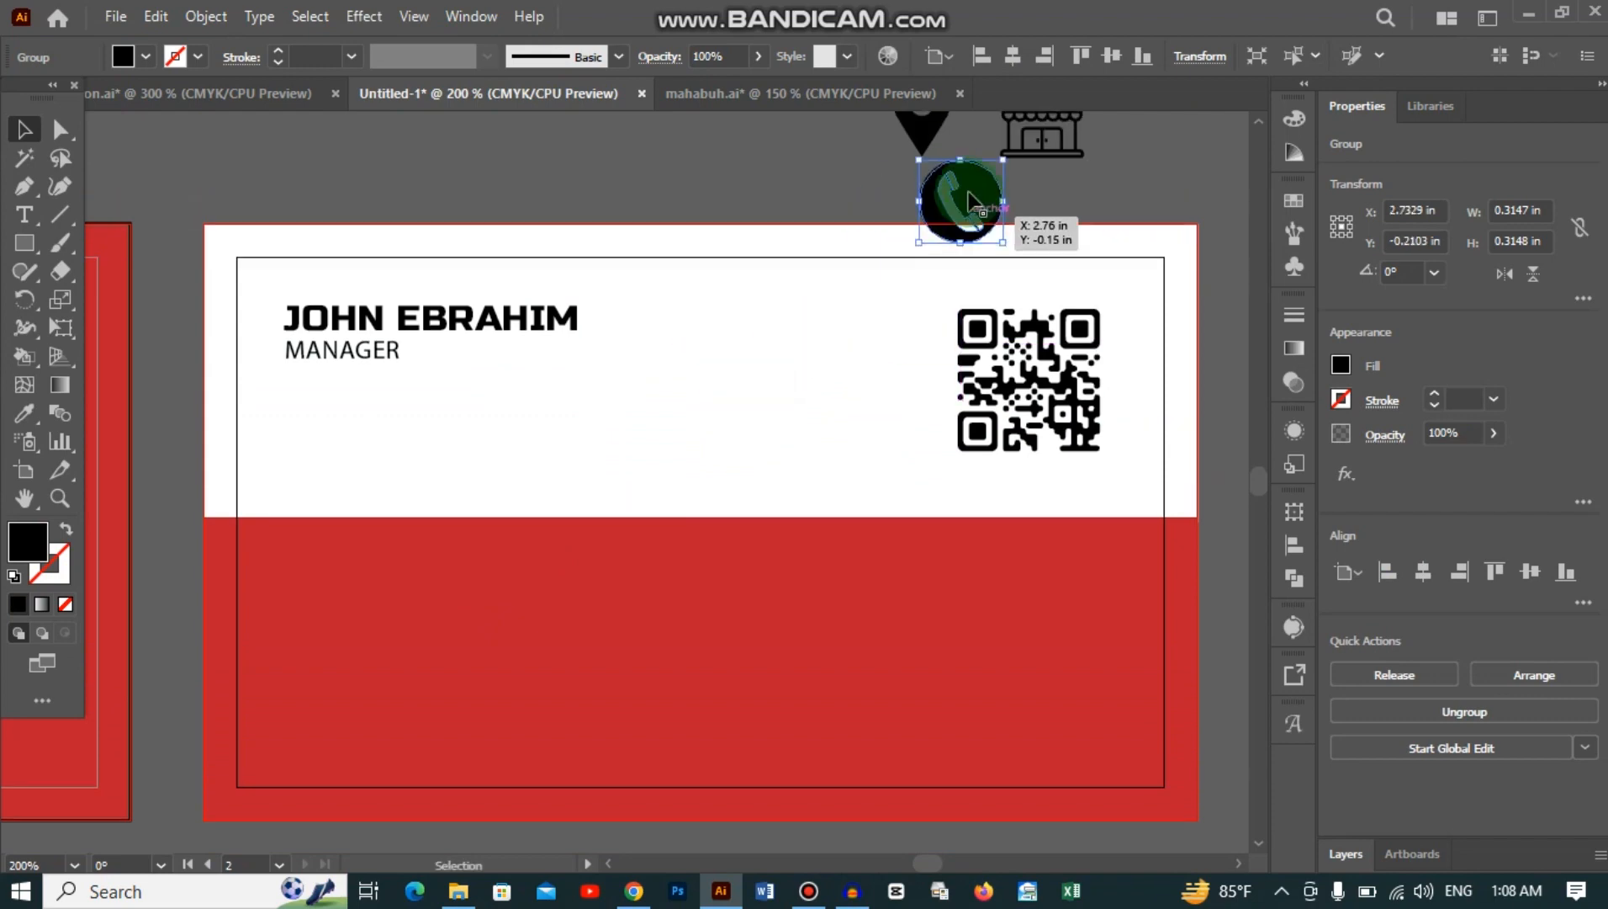
pyautogui.scroll(3, 854, 204)
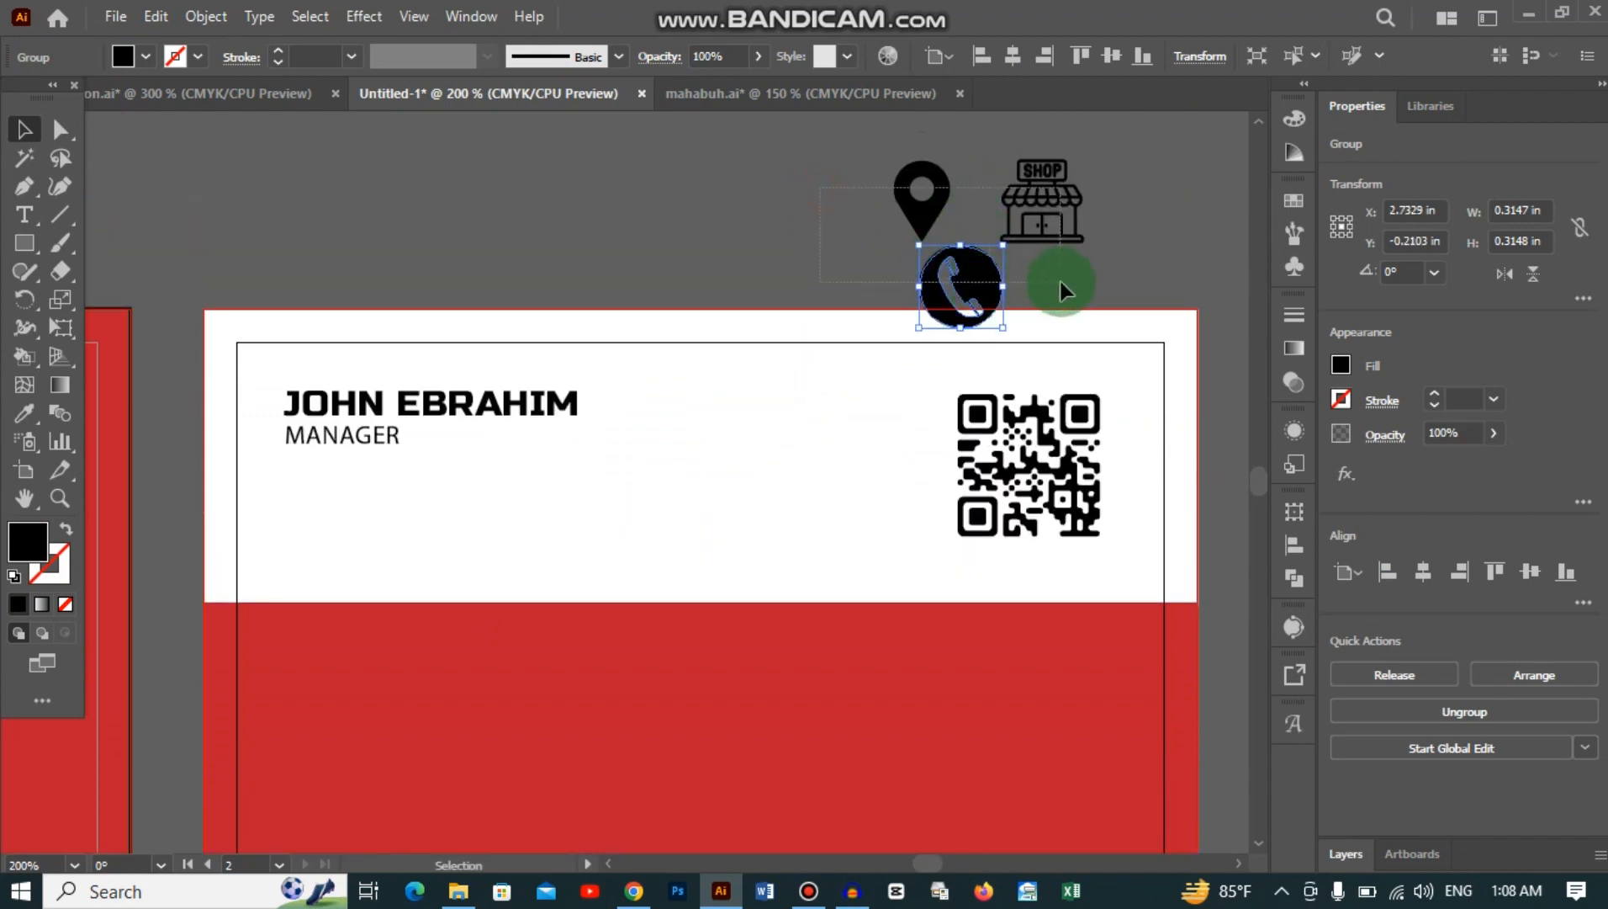
# Step: Bring the three icons in front of the card and move them down onto it
pyautogui.moveTo(1061, 282); pyautogui.dragTo(1062, 282)
pyautogui.rightClick(968, 267)
pyautogui.moveTo(1027, 537)
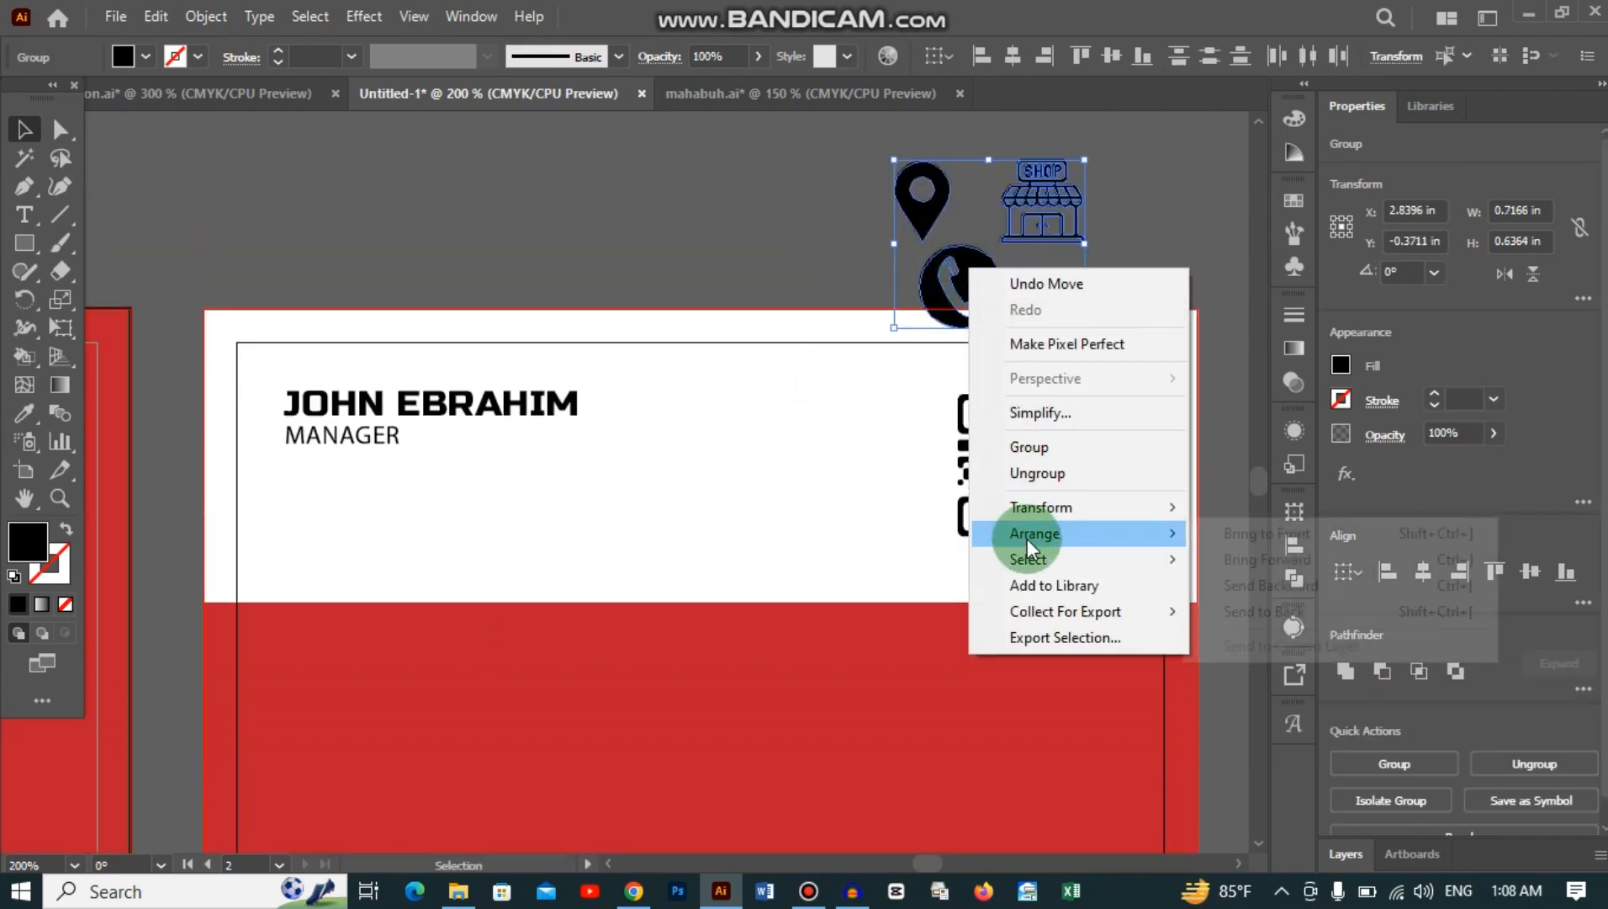
pyautogui.click(1238, 531)
pyautogui.moveTo(951, 282); pyautogui.dragTo(657, 489)
pyautogui.click(758, 447)
# Step: Place the phone icon at the red band's left and move the shop icon onto the band
pyautogui.scroll(-6, 759, 421)
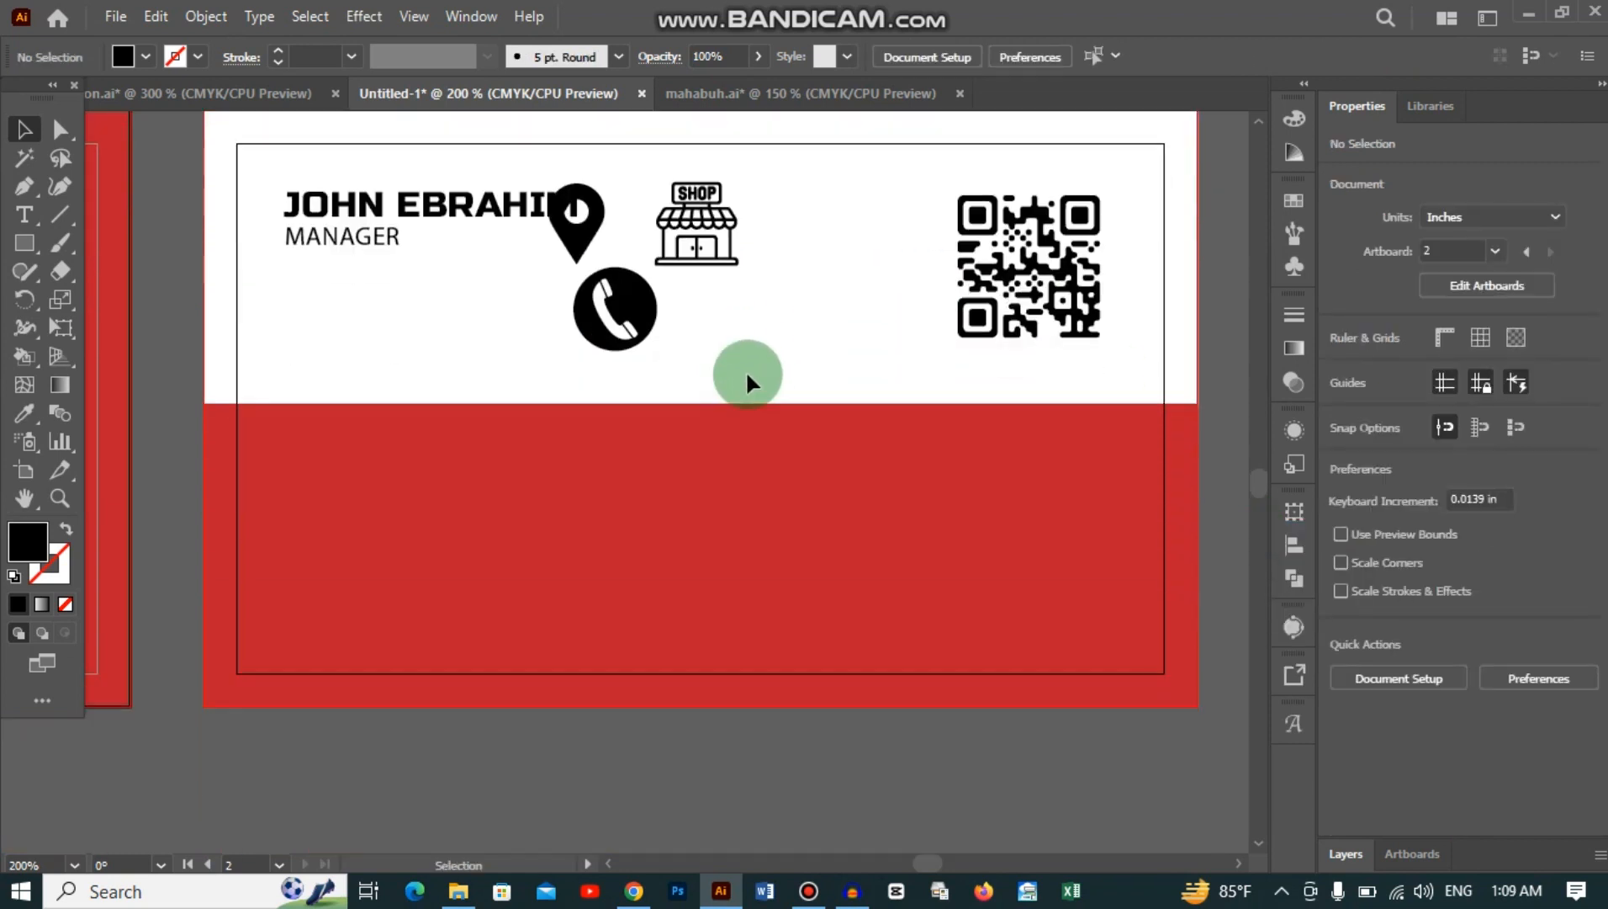
pyautogui.moveTo(640, 290); pyautogui.dragTo(335, 502)
pyautogui.click(684, 334)
pyautogui.moveTo(741, 265); pyautogui.dragTo(783, 463)
pyautogui.click(809, 311)
# Step: Delete the shop icon and move the location pin onto the red band
pyautogui.click(587, 236)
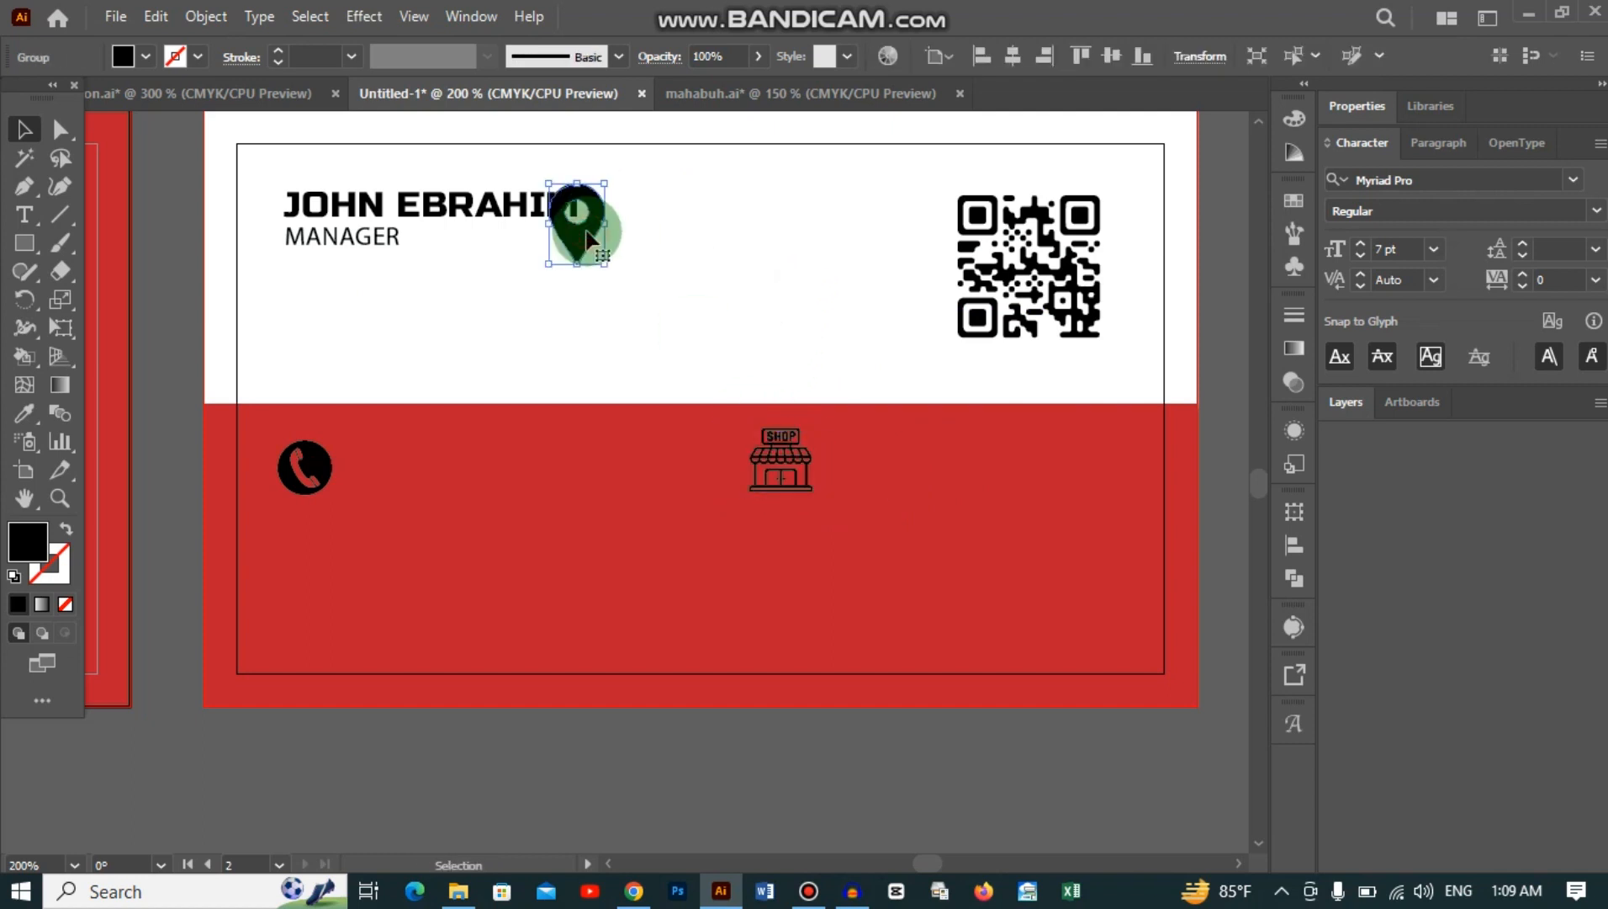
pyautogui.doubleClick(586, 238)
pyautogui.click(664, 307)
pyautogui.doubleClick(851, 329)
pyautogui.moveTo(788, 459); pyautogui.dragTo(798, 392)
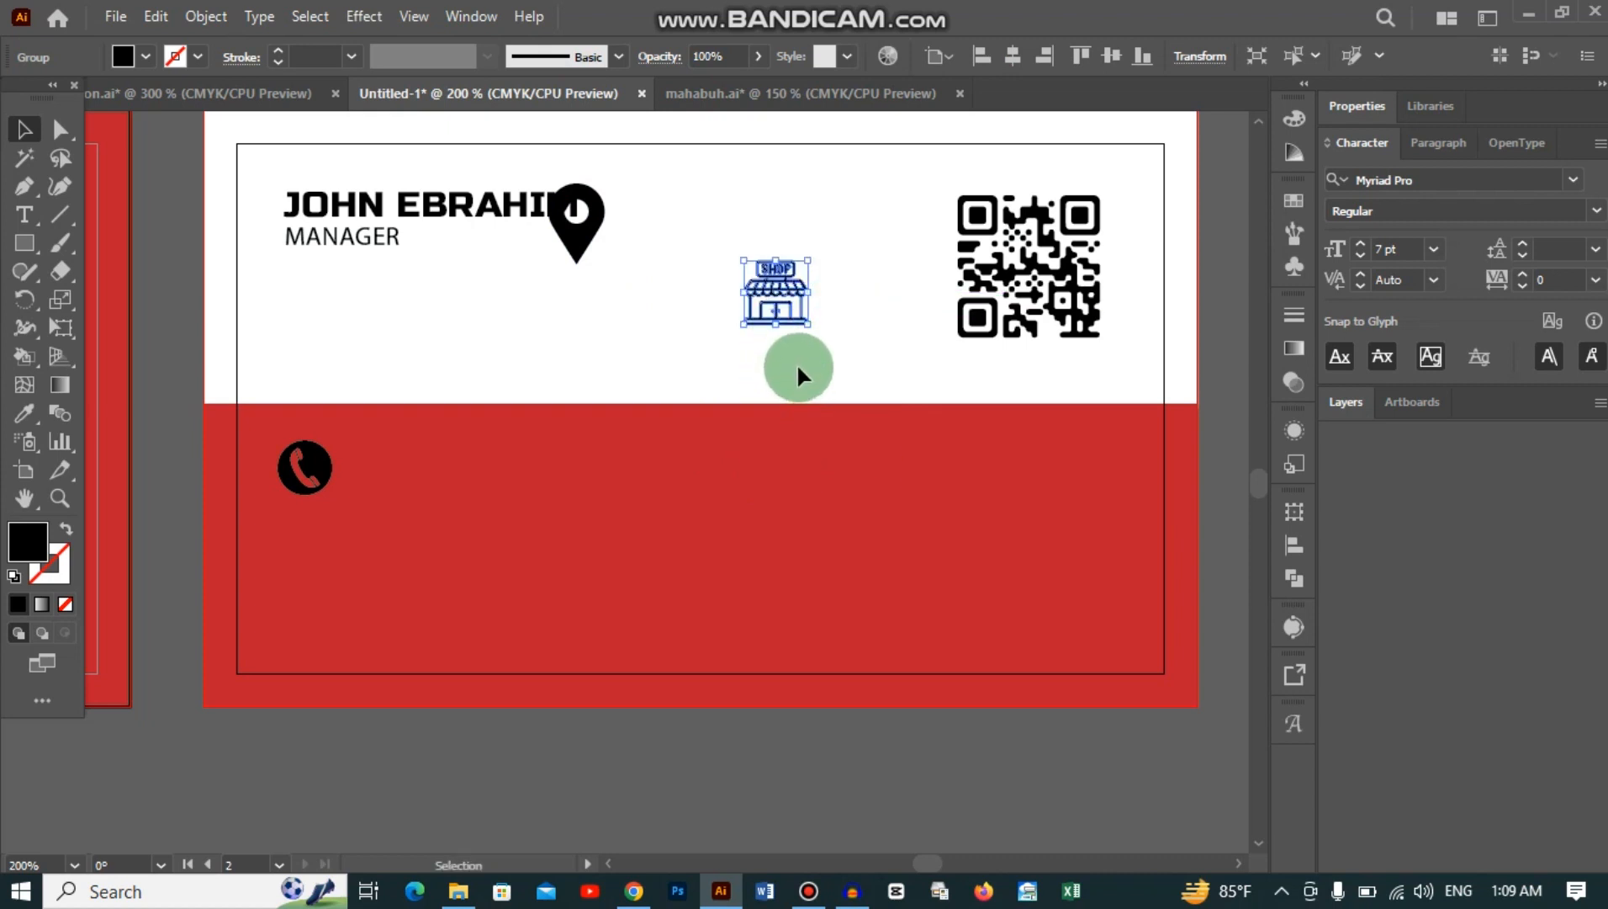
pyautogui.press('Delete')
pyautogui.moveTo(565, 242); pyautogui.dragTo(748, 478)
# Step: Add horizontal ruler guides along the icon row, then hide the rulers
pyautogui.scroll(-1, 775, 287)
pyautogui.hotkey('ctrl', 't')
pyautogui.scroll(3, 753, 206)
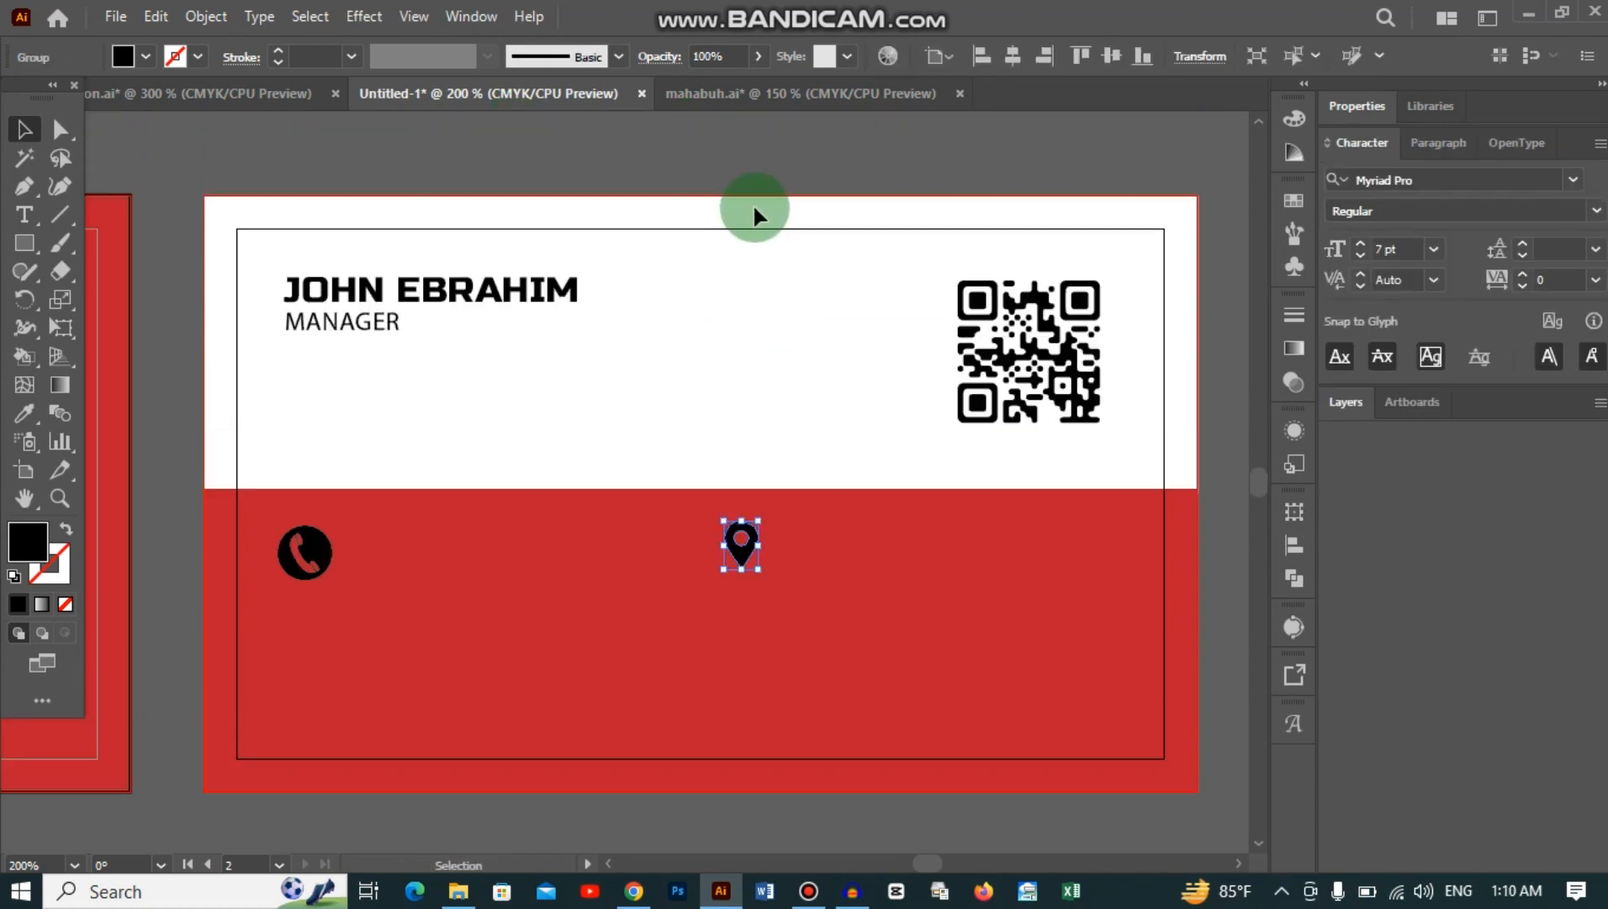
pyautogui.hotkey('ctrl', 'r')
pyautogui.moveTo(760, 121); pyautogui.dragTo(778, 577)
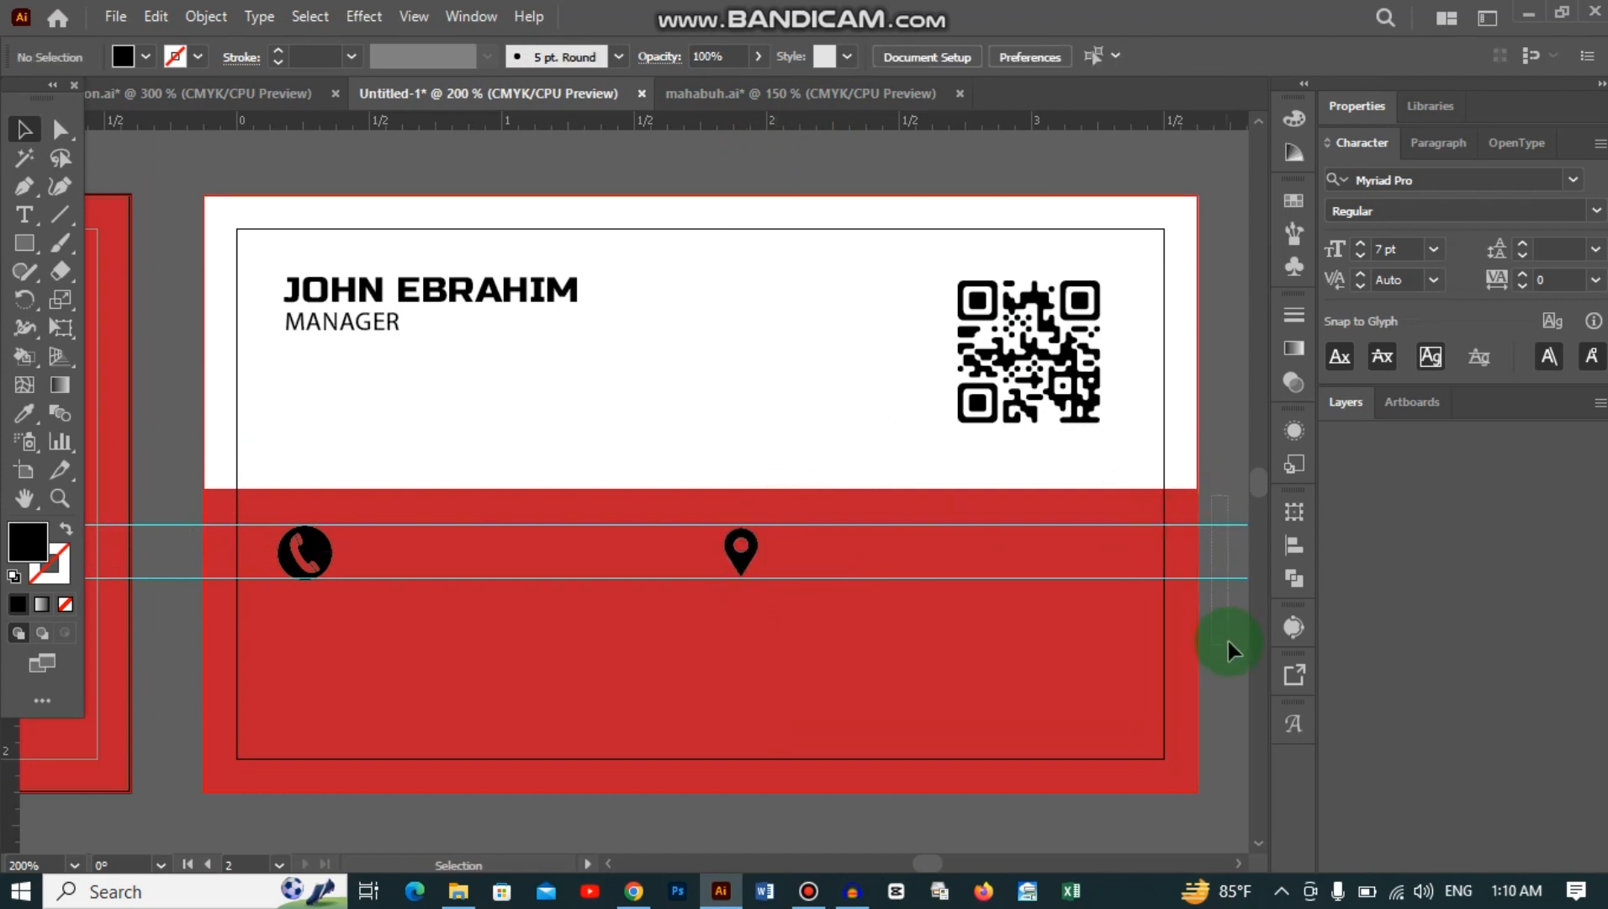
pyautogui.moveTo(1228, 642); pyautogui.dragTo(1228, 643)
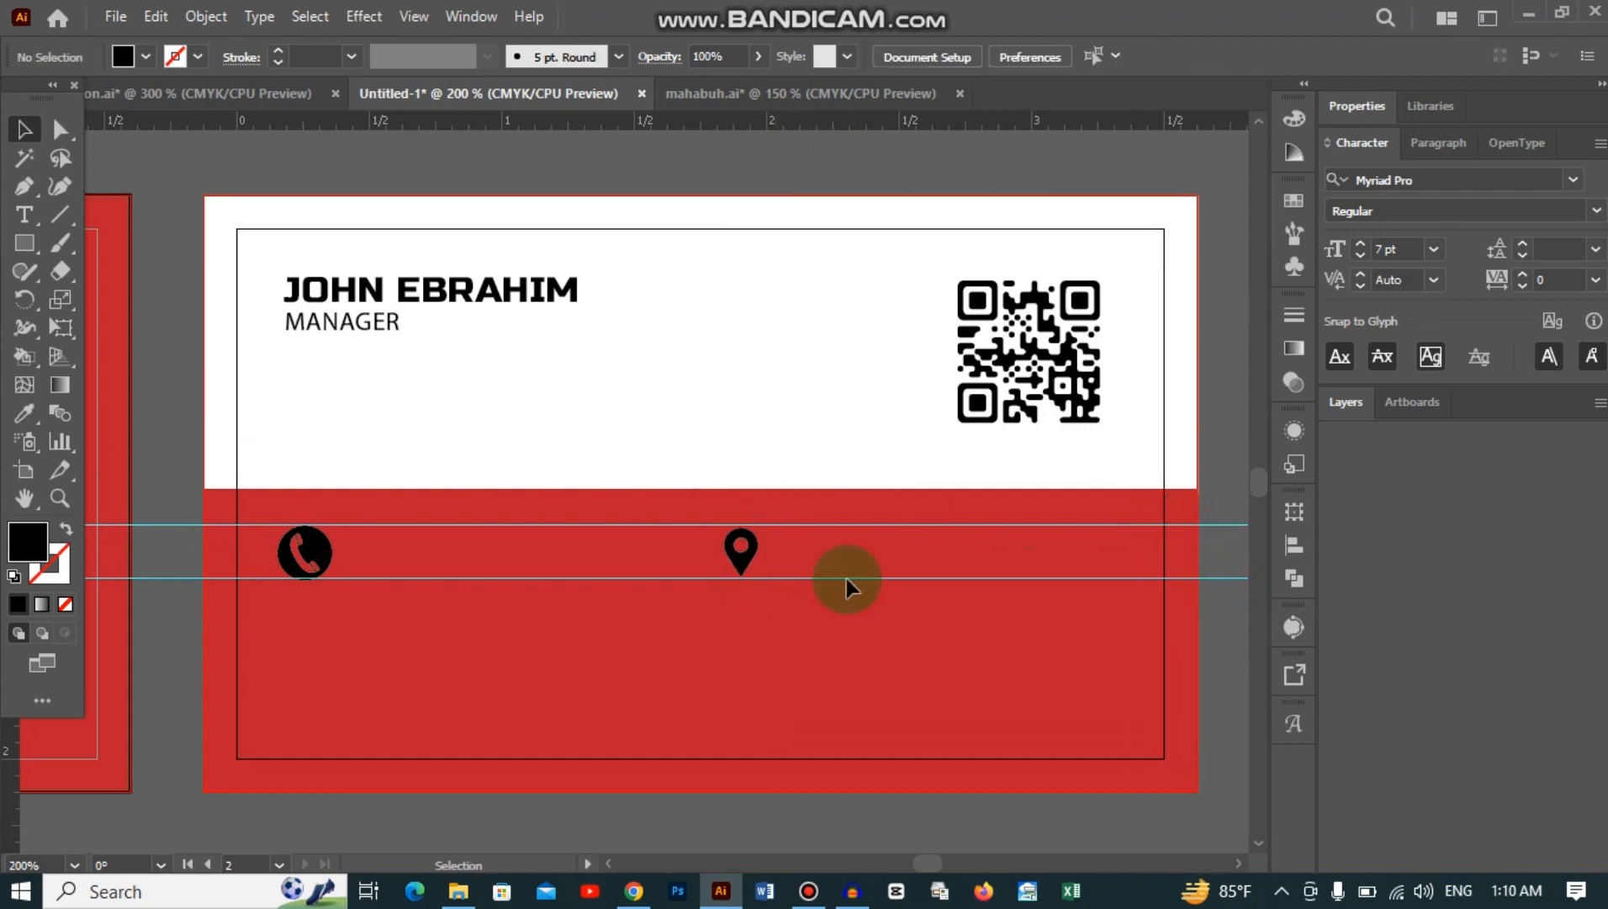
pyautogui.scroll(-2, 757, 564)
pyautogui.hotkey('ctrl', 'r')
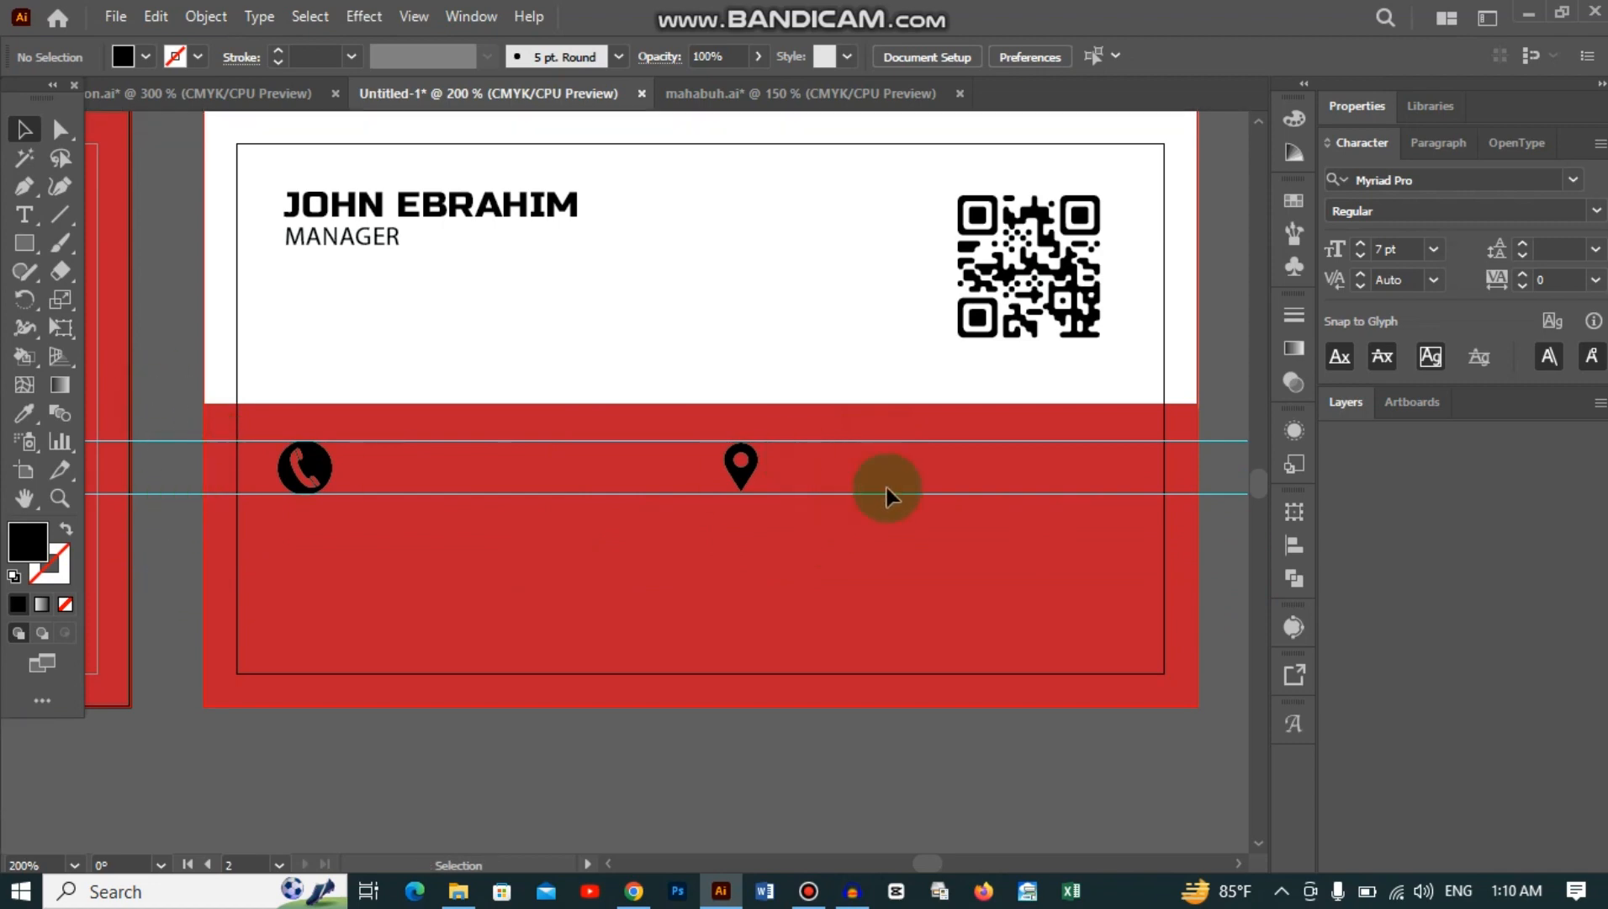
pyautogui.scroll(1, 875, 475)
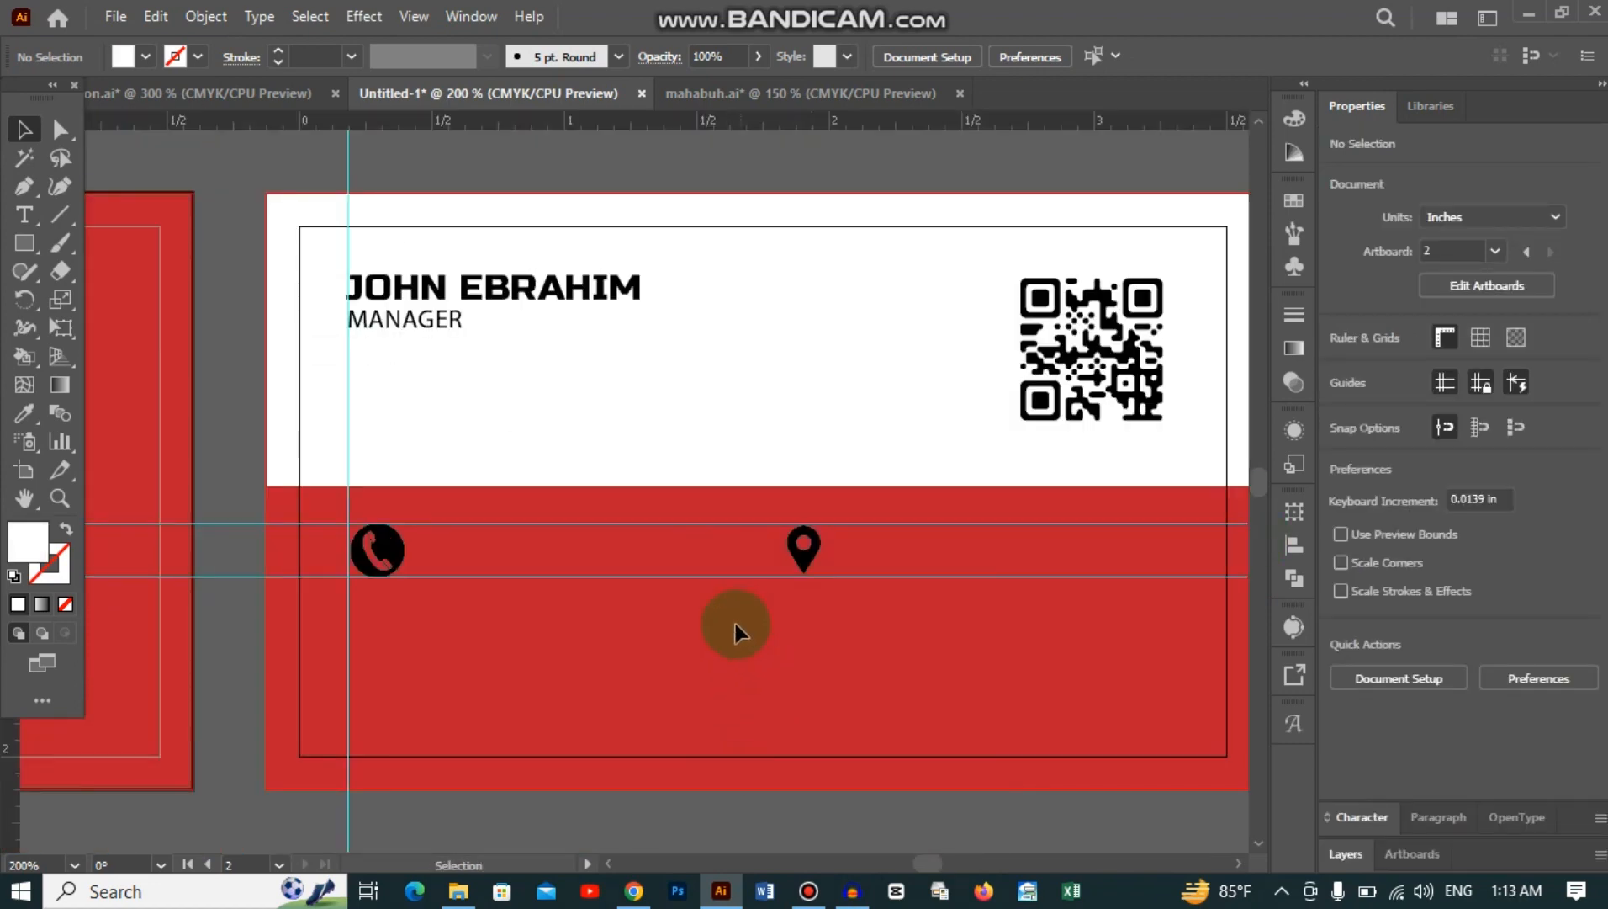
pyautogui.scroll(14, 880, 544)
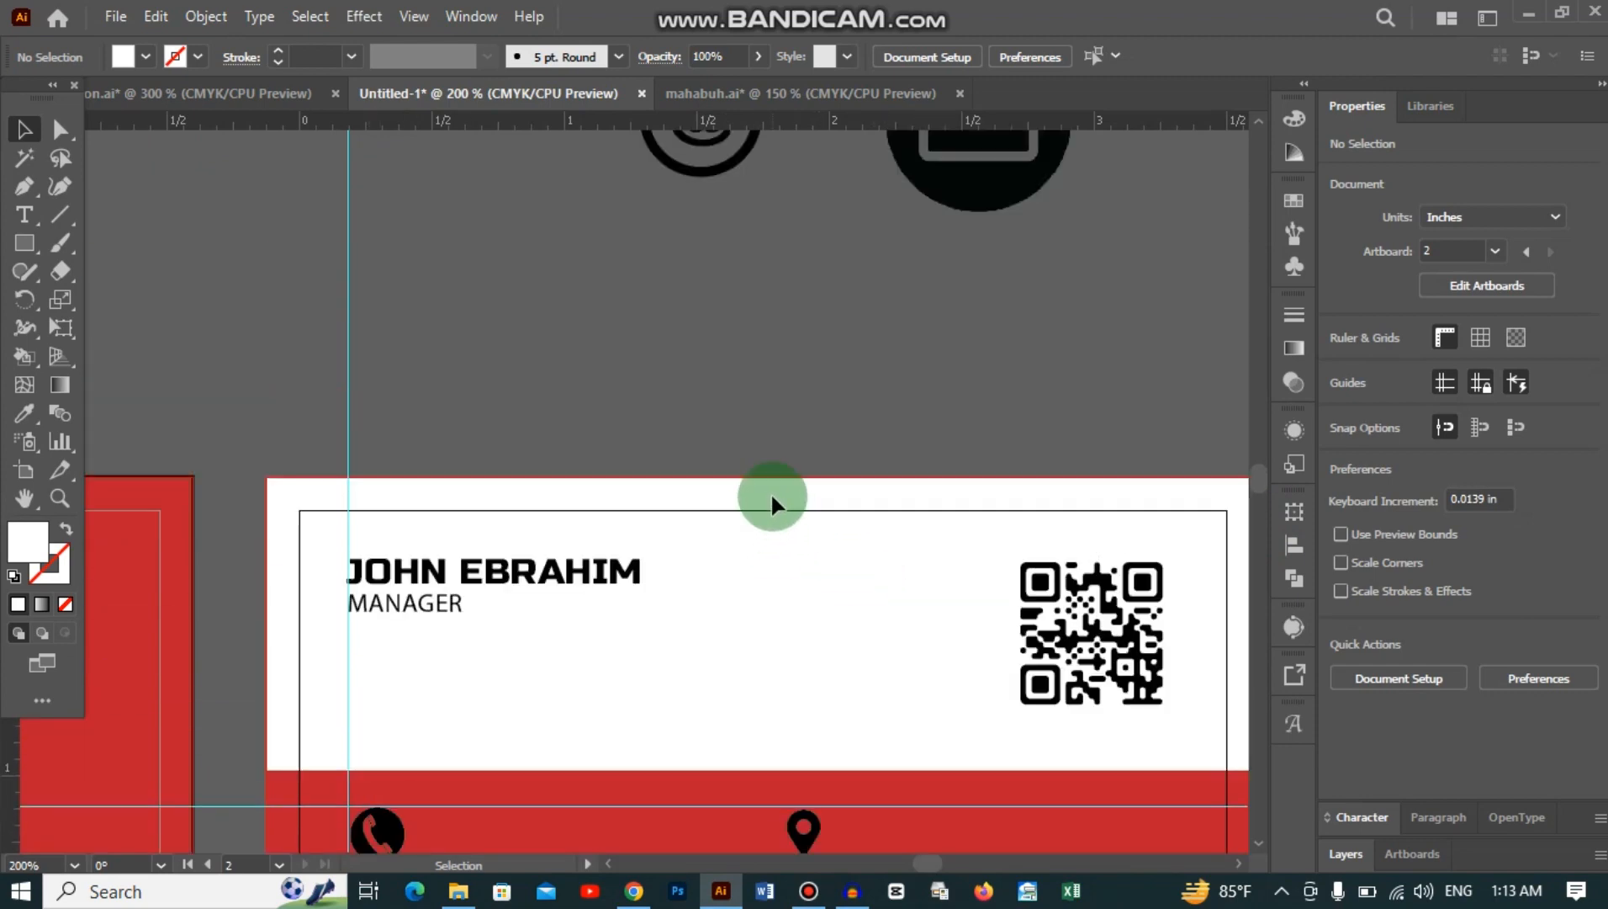
# Step: Place the envelope icon on the red band and shrink it to icon size
pyautogui.moveTo(1001, 158); pyautogui.dragTo(765, 745)
pyautogui.scroll(-10, 765, 622)
pyautogui.moveTo(765, 503); pyautogui.dragTo(601, 701)
pyautogui.moveTo(669, 817); pyautogui.dragTo(608, 700)
pyautogui.scroll(-5, 595, 682)
pyautogui.moveTo(521, 525); pyautogui.dragTo(384, 636)
pyautogui.click(830, 371)
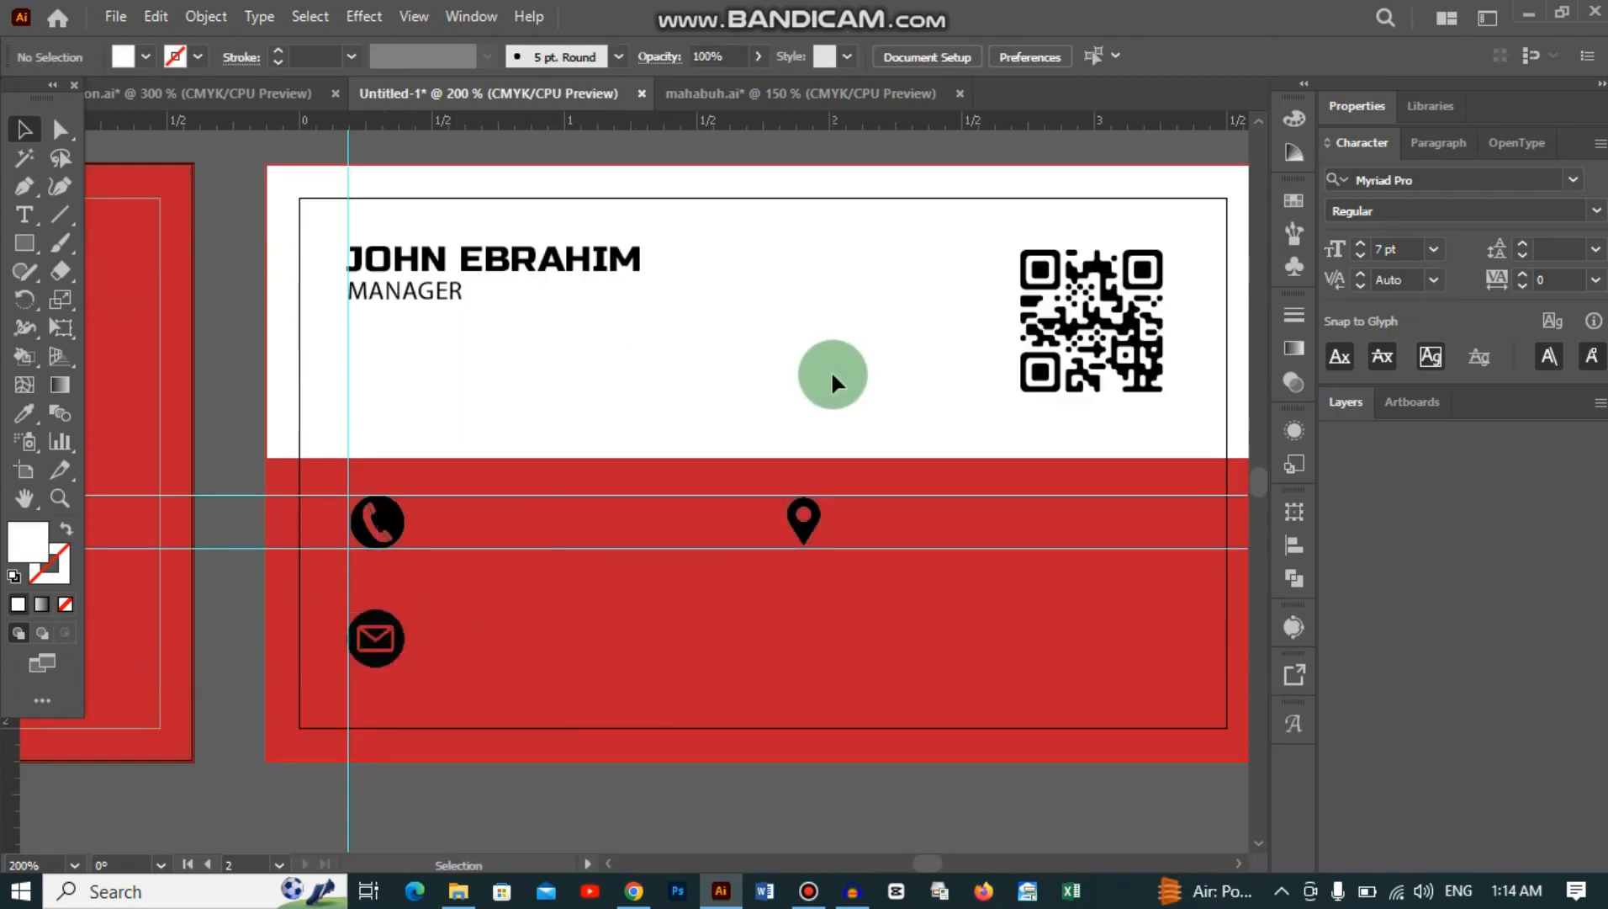
# Step: Place the @ icon near the phone icon and shrink it to match the others
pyautogui.scroll(14, 832, 374)
pyautogui.moveTo(742, 244); pyautogui.dragTo(862, 846)
pyautogui.scroll(-15, 858, 757)
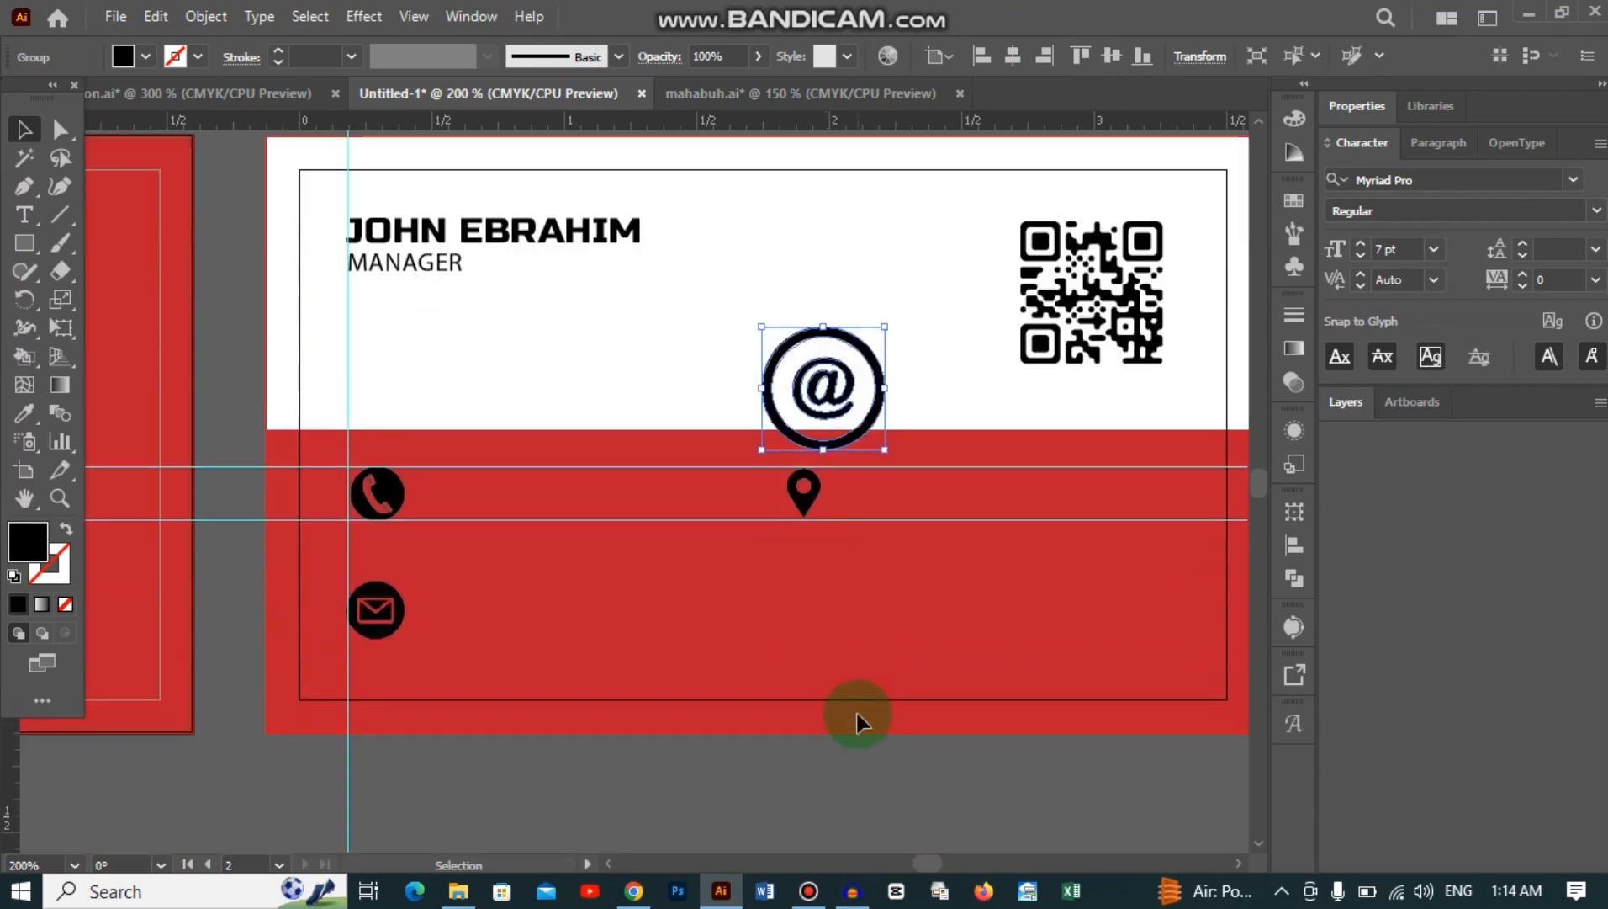
pyautogui.moveTo(814, 397); pyautogui.dragTo(538, 532)
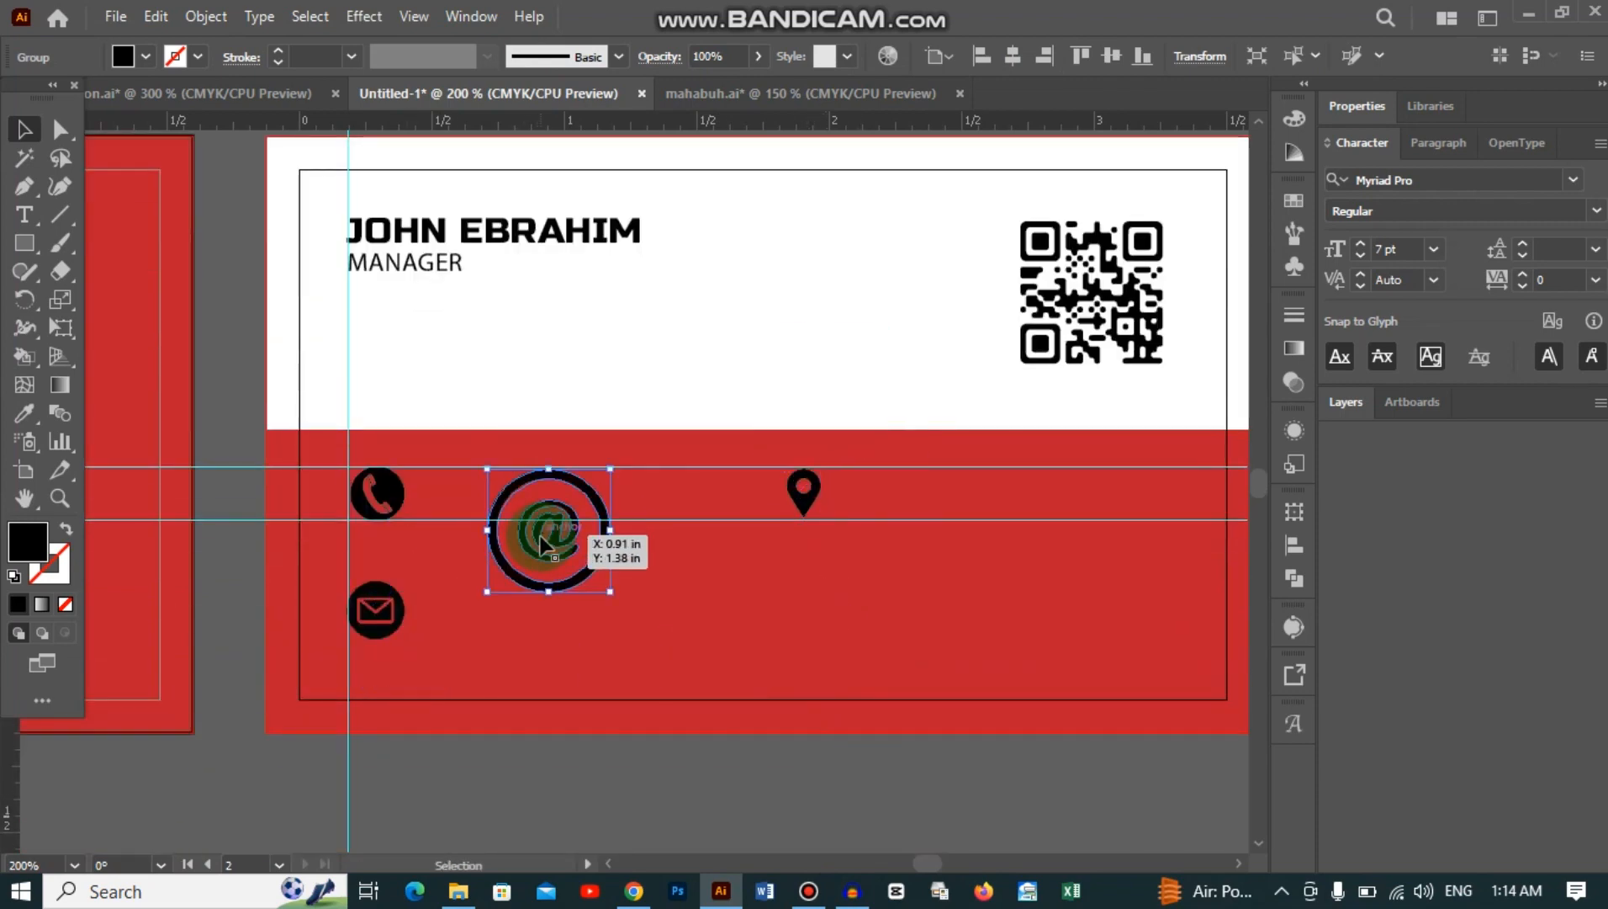
pyautogui.moveTo(607, 589); pyautogui.dragTo(814, 607)
# Step: Type the phone number beside the phone icon and duplicate it as a second number line
pyautogui.press('t')
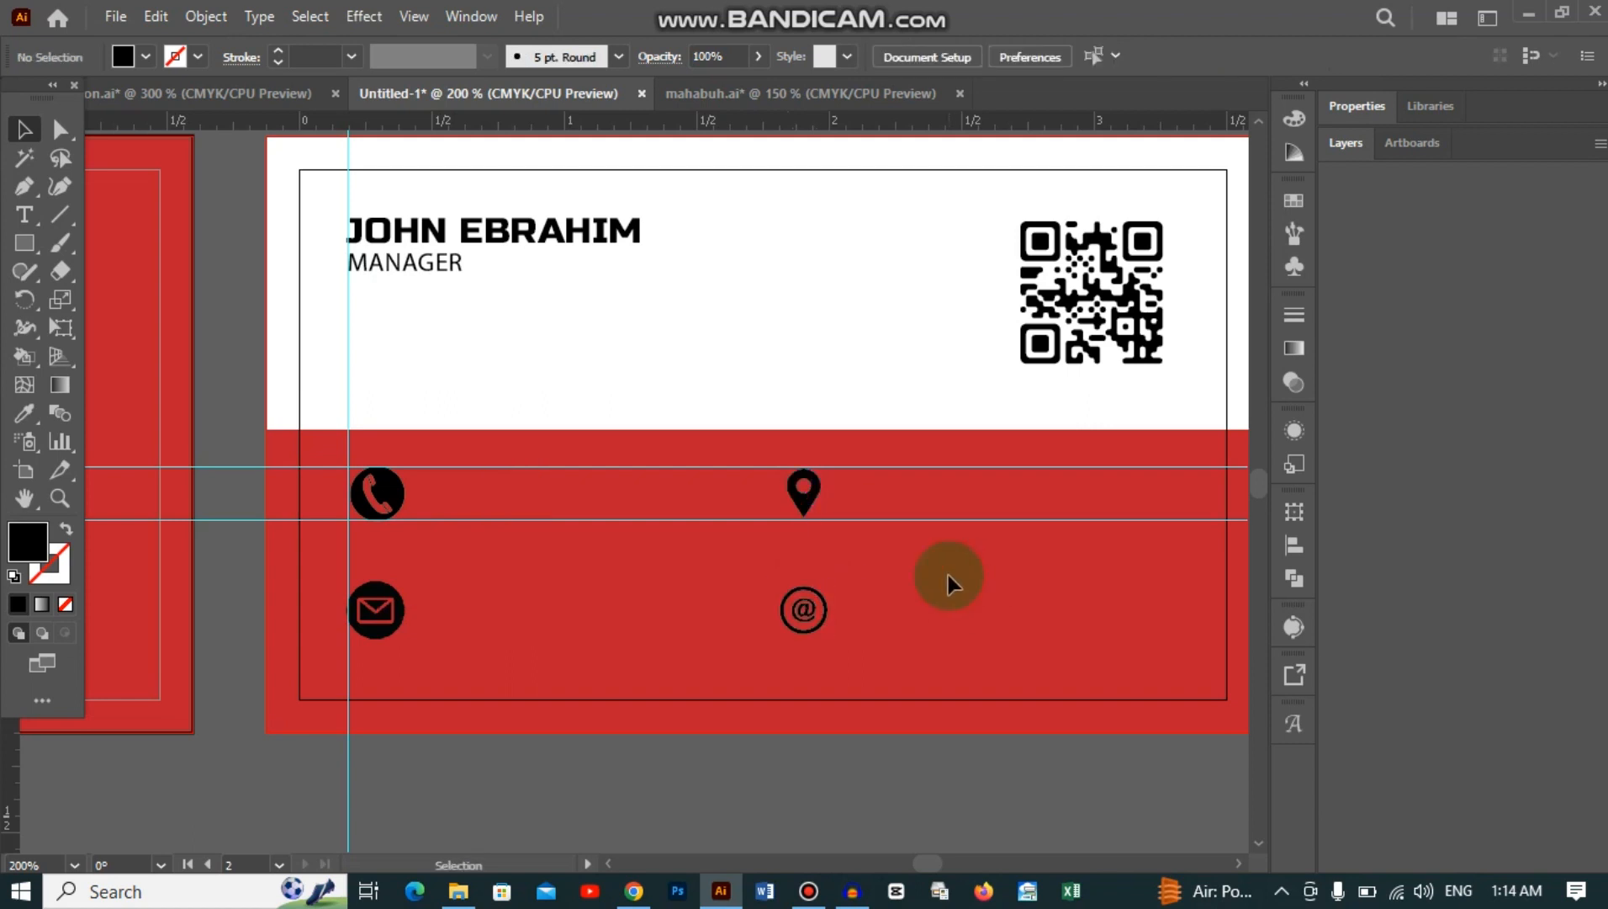
pyautogui.click(503, 481)
pyautogui.press('Escape')
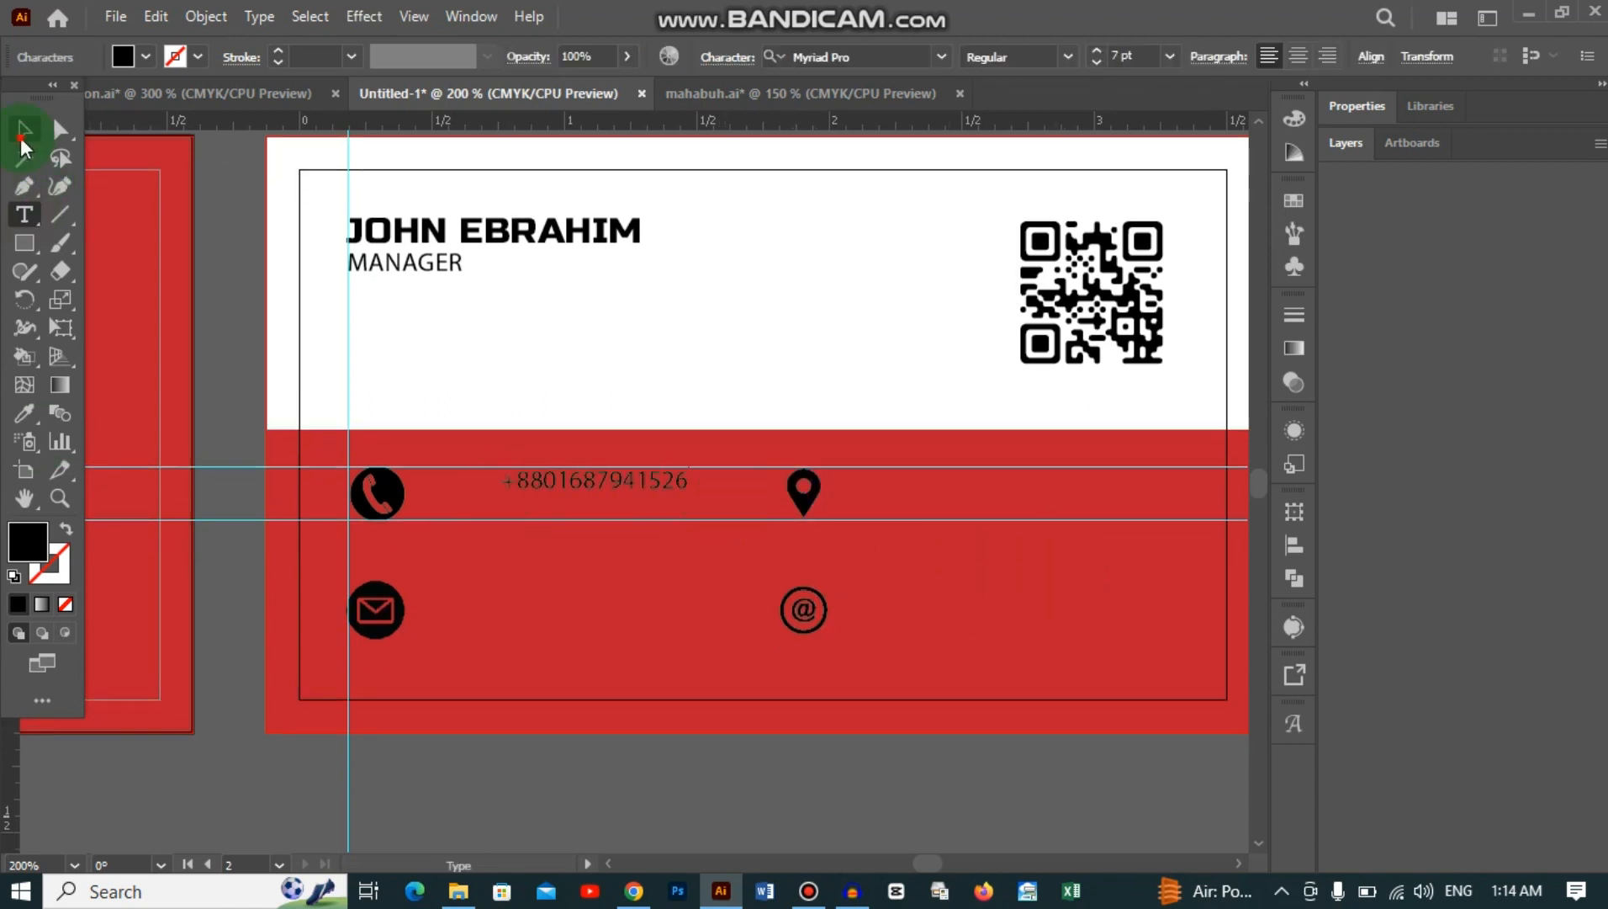
pyautogui.moveTo(548, 490)
pyautogui.mouseDown()
pyautogui.moveTo(540, 525)
pyautogui.moveTo(522, 492)
pyautogui.mouseUp()
pyautogui.doubleClick(611, 492)
pyautogui.write('0000000')
pyautogui.moveTo(617, 516); pyautogui.dragTo(509, 516)
pyautogui.write('00000000')
pyautogui.press('Escape')
pyautogui.click(782, 337)
pyautogui.click(591, 494)
pyautogui.keyDown('shift'); pyautogui.click(588, 517); pyautogui.keyUp('shift')
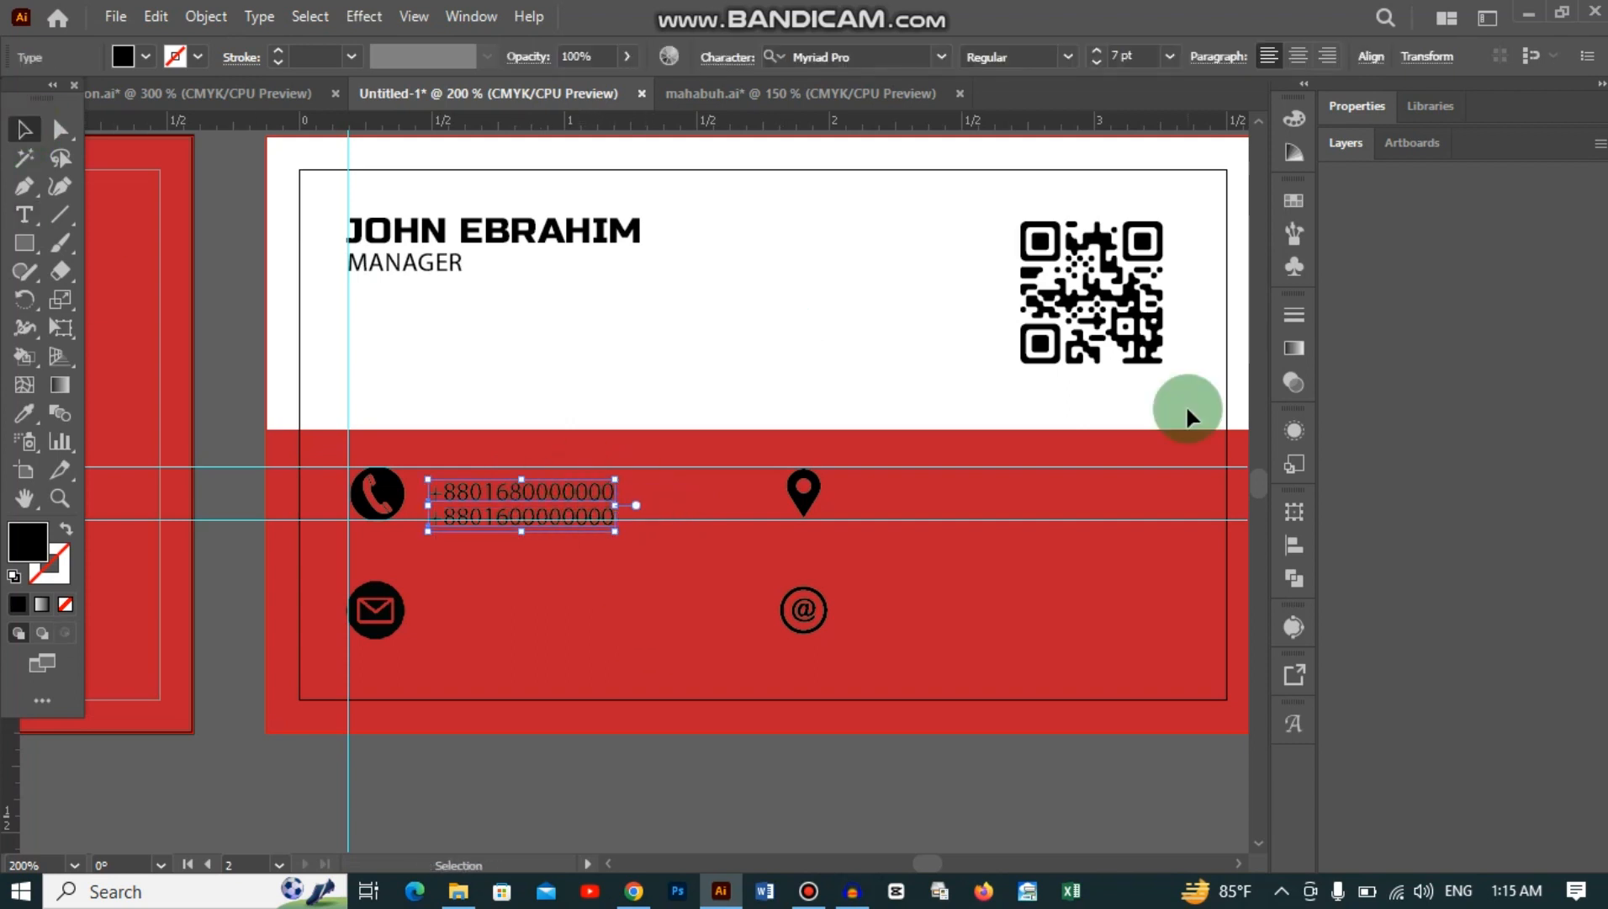
# Step: Adjust the phone numbers' font size and the spacing between the two lines
pyautogui.click(1096, 50)
pyautogui.click(1095, 50)
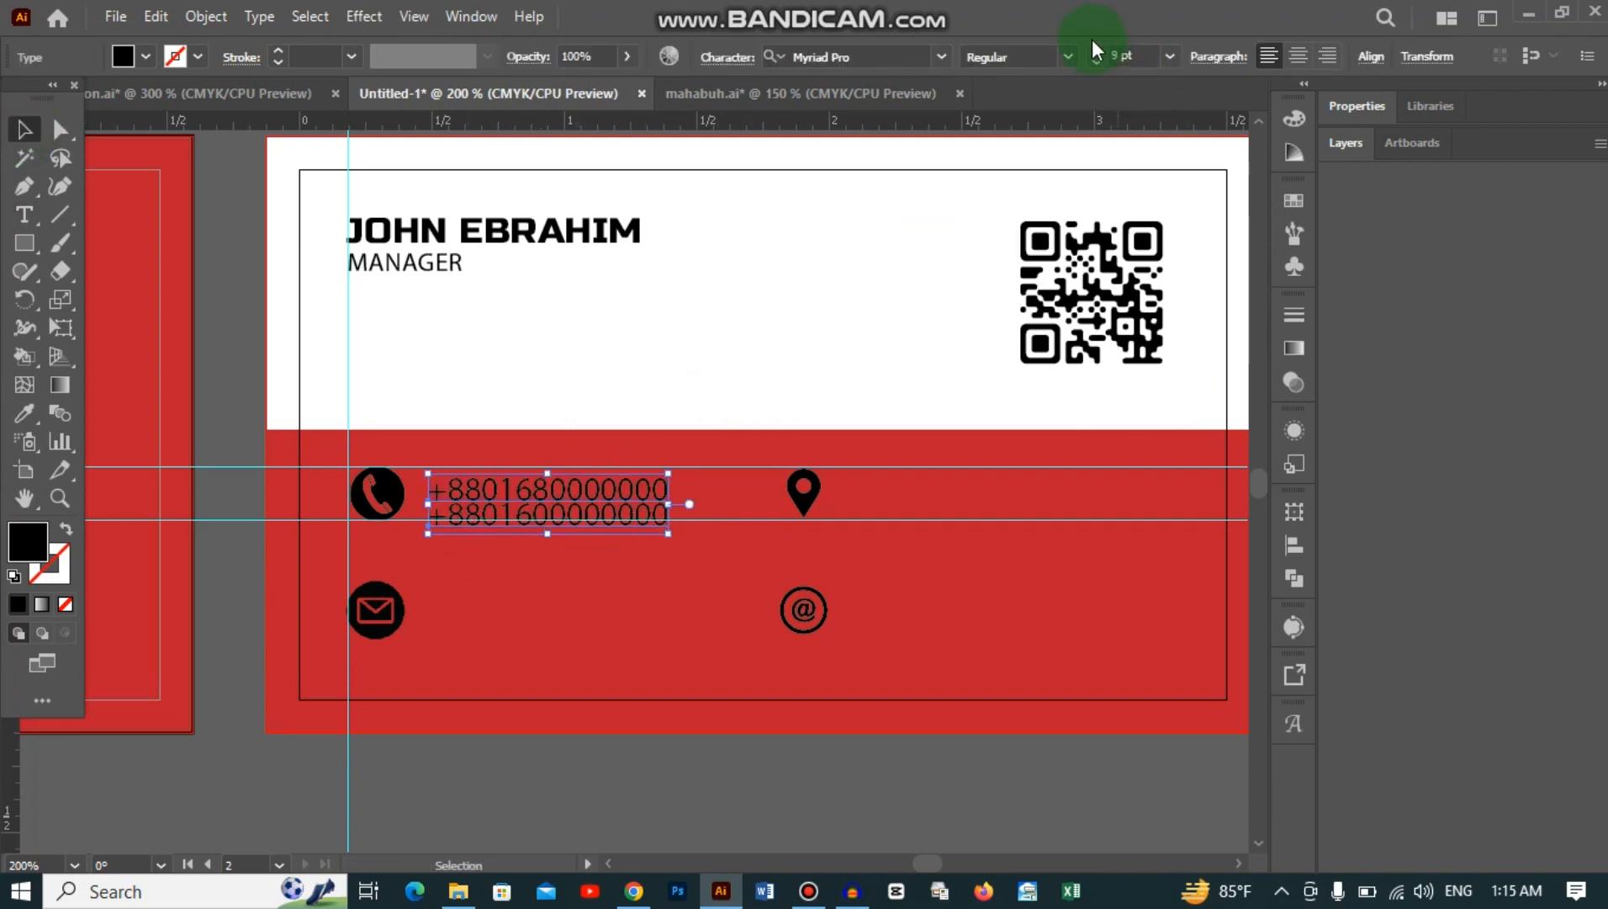
pyautogui.click(1096, 63)
pyautogui.click(1541, 631)
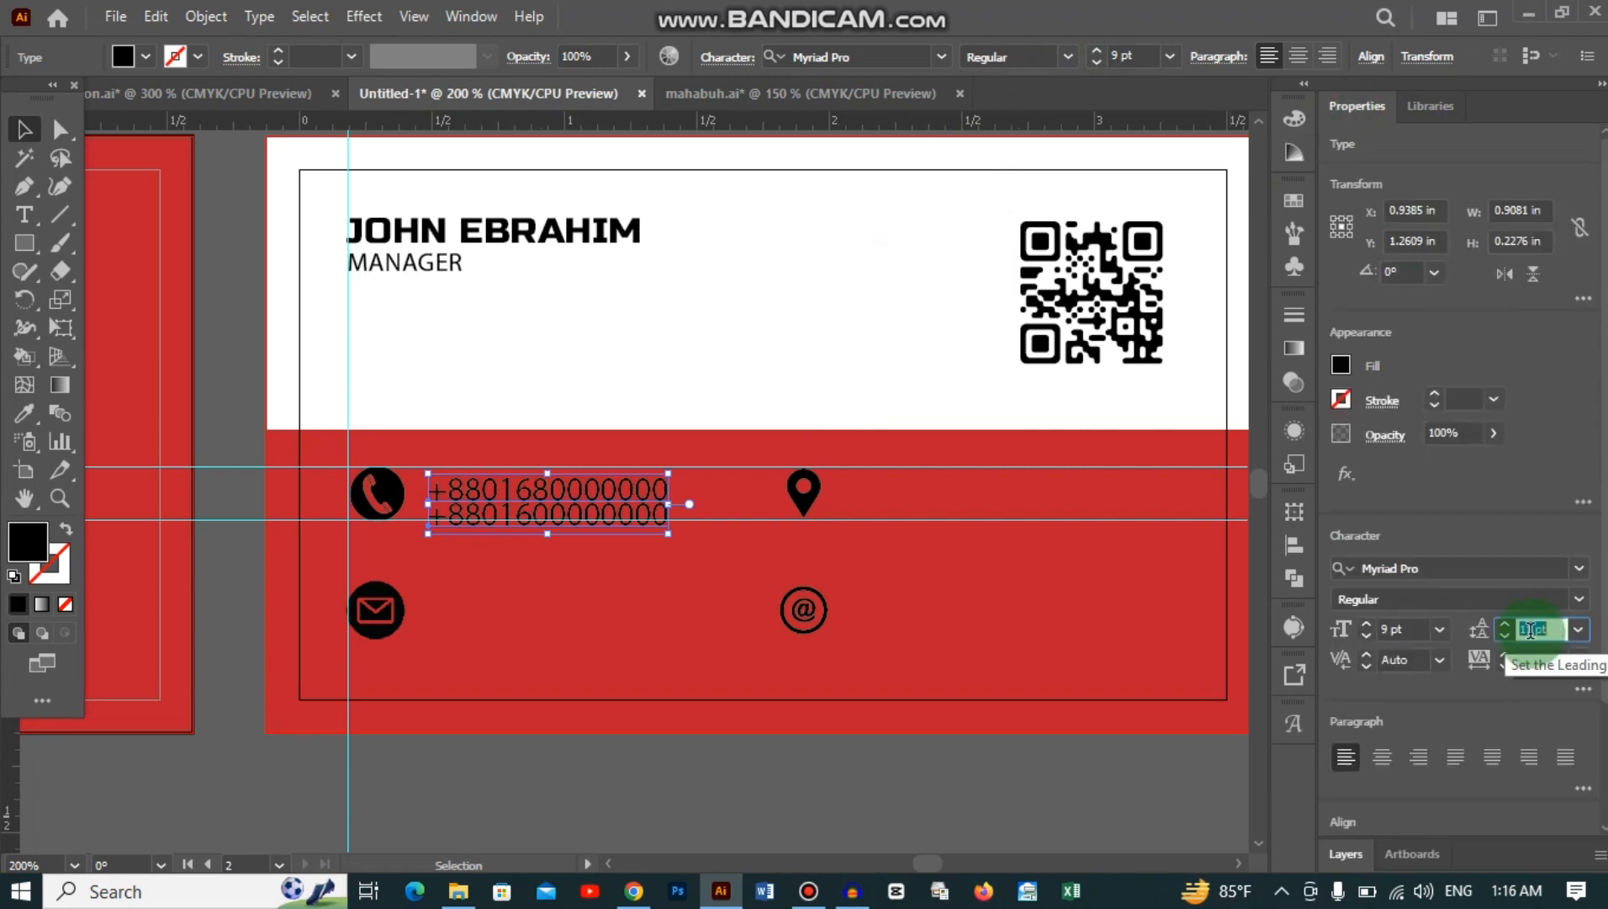
pyautogui.click(606, 564)
pyautogui.click(646, 496)
pyautogui.click(1549, 631)
pyautogui.click(1111, 425)
# Step: Add the company e-mail beside the envelope without all caps, and set e-mail and phone numbers to 8 pt
pyautogui.keyDown('alt'); pyautogui.moveTo(653, 491); pyautogui.dragTo(424, 616); pyautogui.keyUp('alt')
pyautogui.click(25, 215)
pyautogui.press('BackSpace')
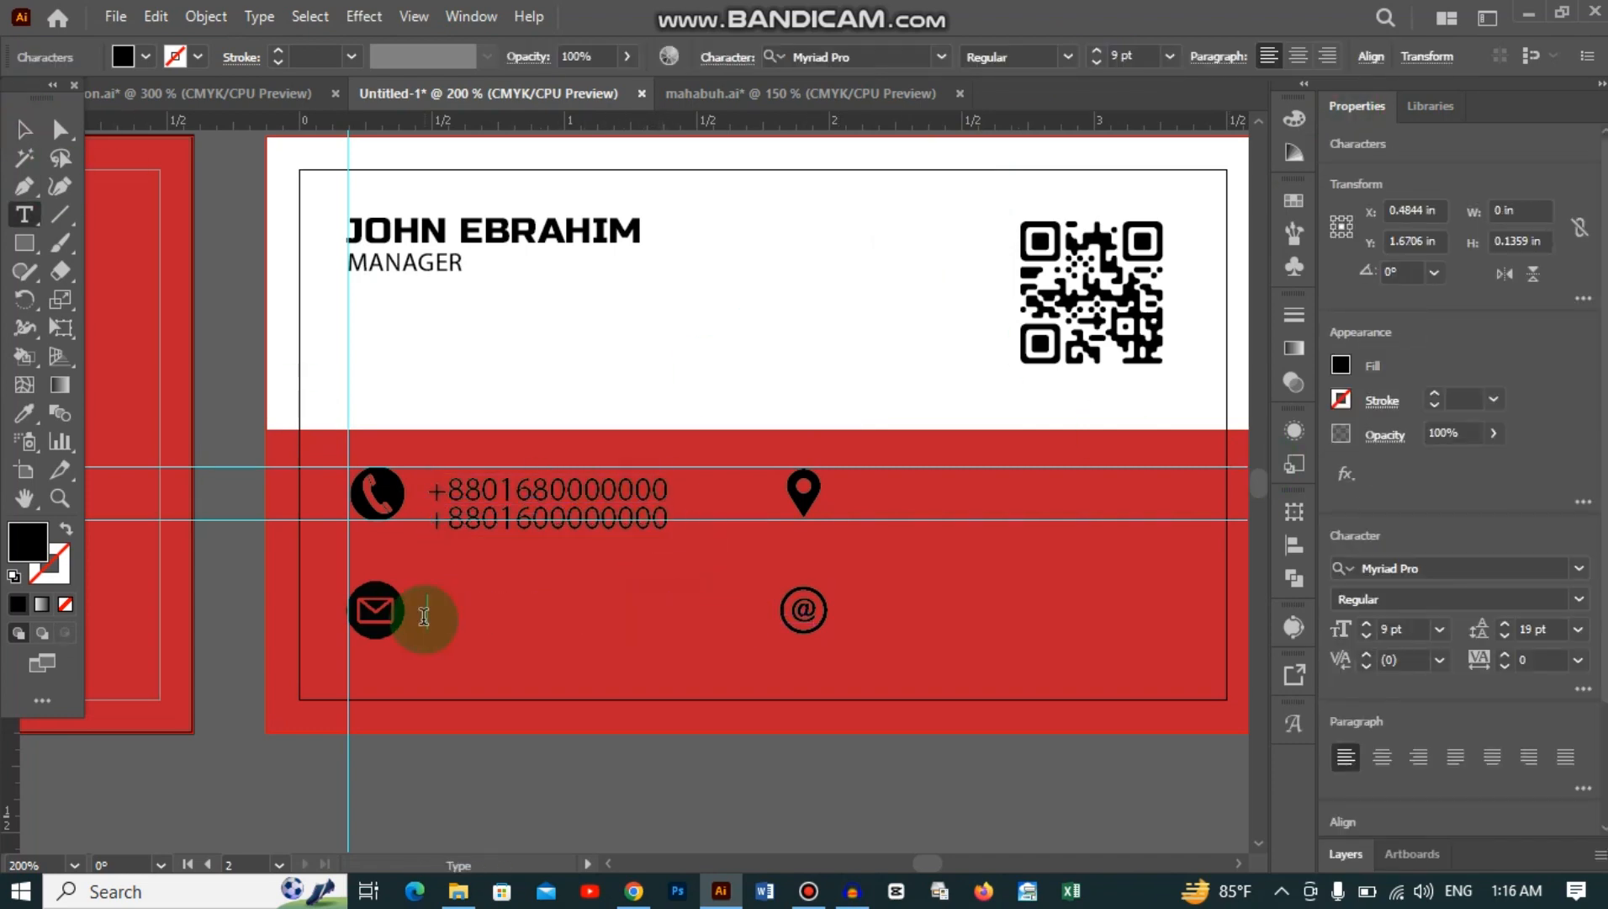
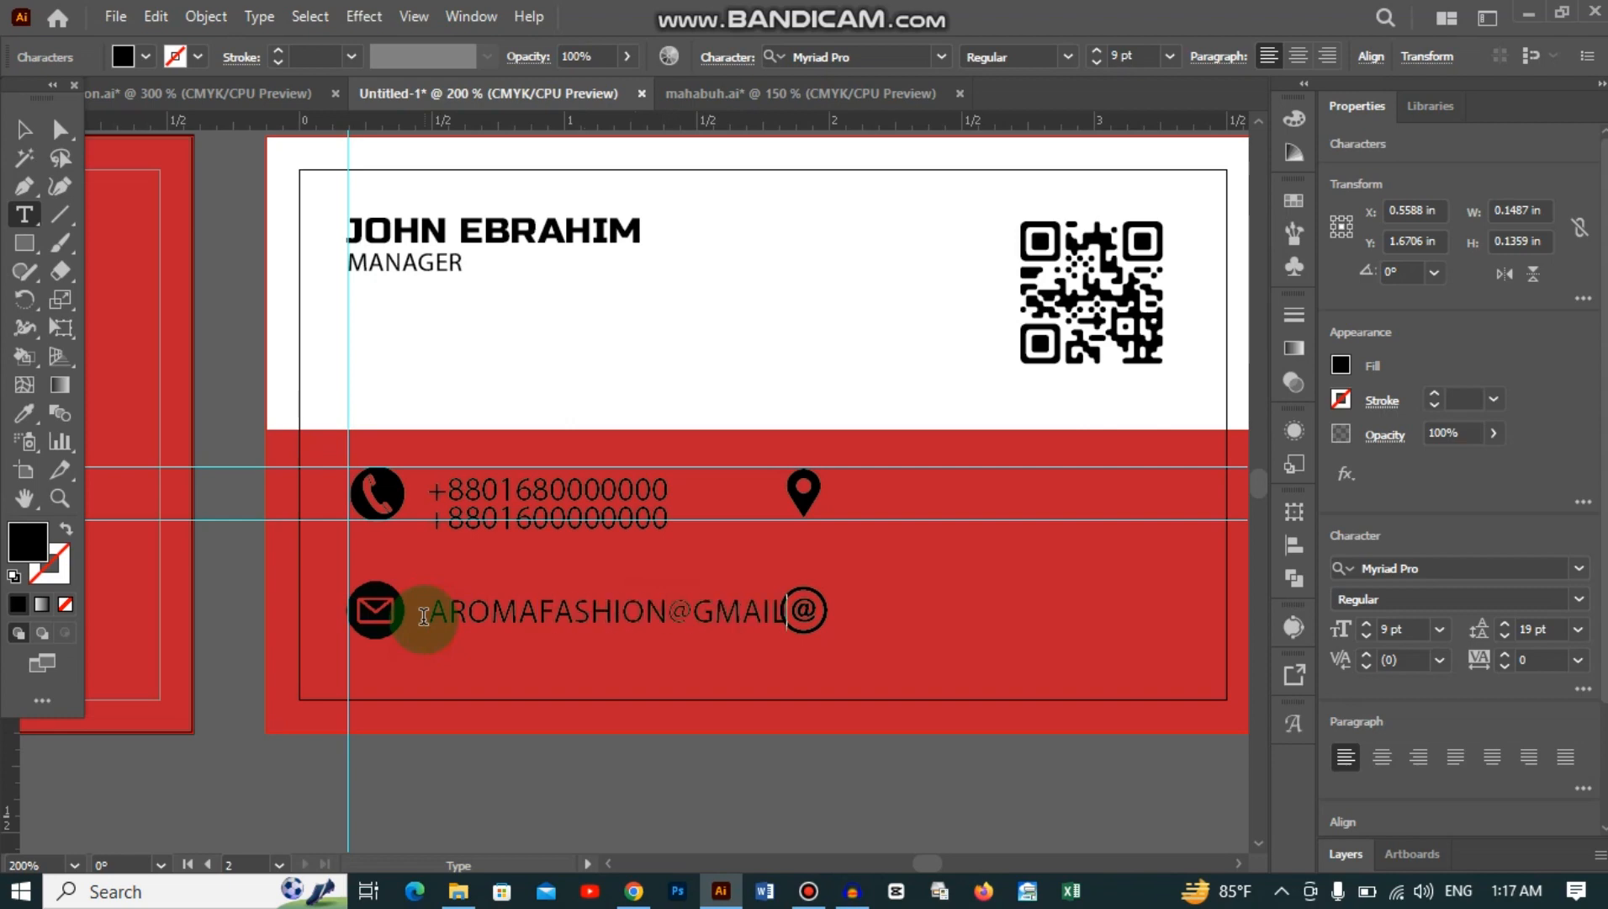
pyautogui.click(25, 129)
pyautogui.scroll(-5, 1515, 547)
pyautogui.click(1582, 541)
pyautogui.click(1344, 390)
pyautogui.click(1366, 260)
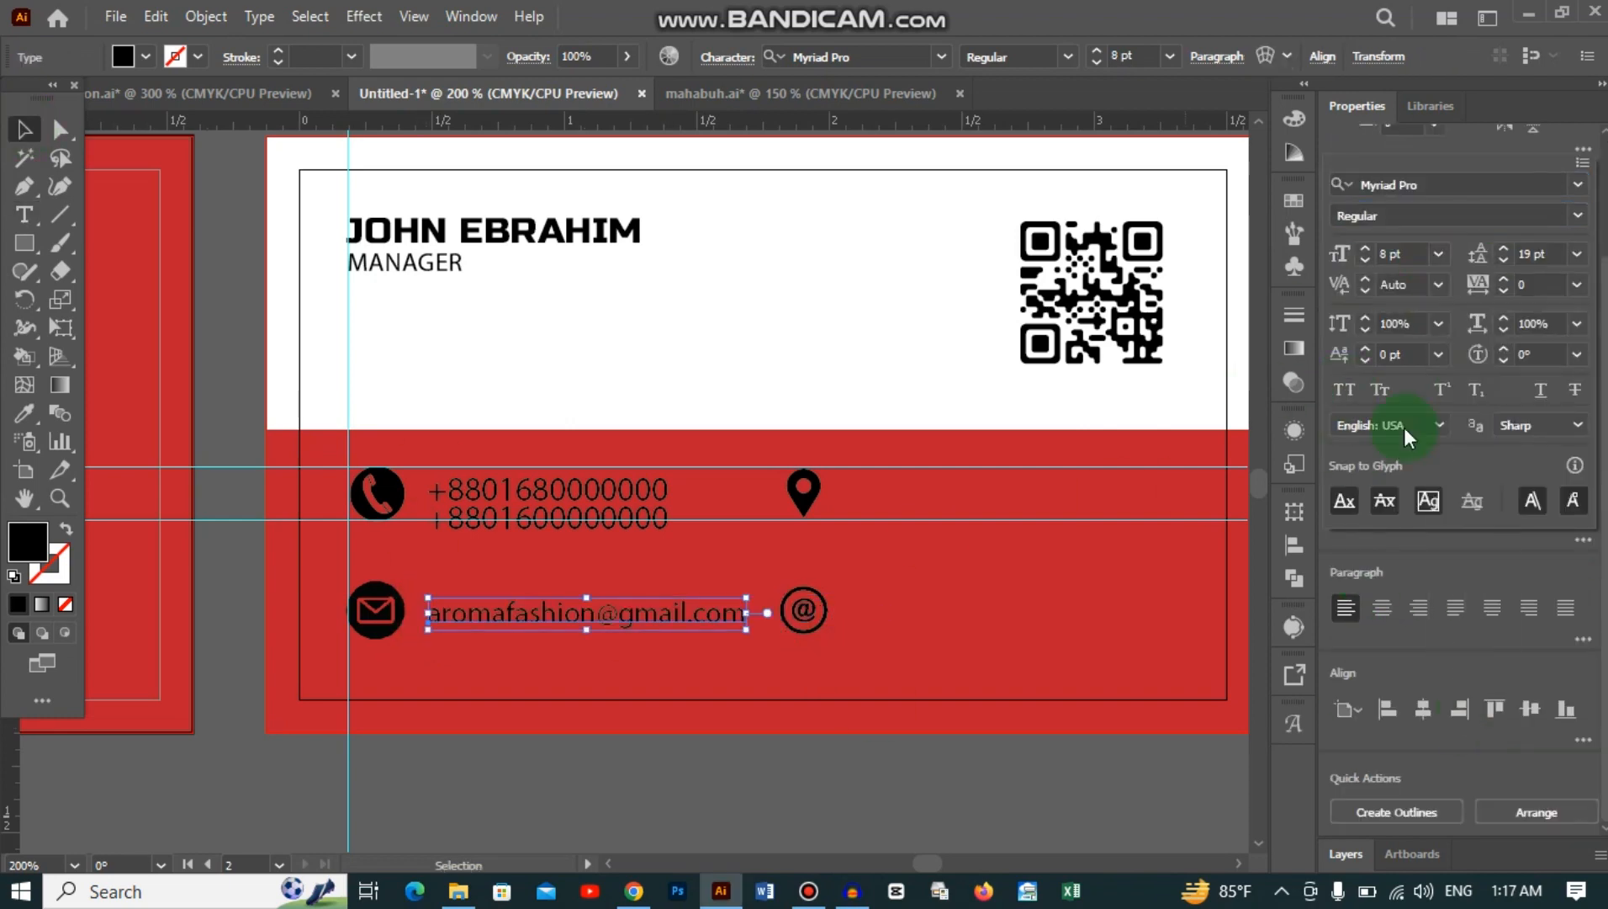
pyautogui.click(639, 492)
pyautogui.click(1364, 488)
# Step: Copy the e-mail text beside the @ icon and edit it into an @ social handle
pyautogui.keyDown('alt'); pyautogui.moveTo(627, 613); pyautogui.dragTo(1043, 604); pyautogui.keyUp('alt')
pyautogui.doubleClick(1043, 604)
pyautogui.press('Delete')
pyautogui.press('Delete')
pyautogui.press('Delete')
pyautogui.press('Delete')
pyautogui.press('Delete')
pyautogui.press('Delete')
pyautogui.press('Delete')
pyautogui.press('Delete')
pyautogui.press('Delete')
pyautogui.press('BackSpace')
pyautogui.keyDown('ctrl'); pyautogui.click(950, 643); pyautogui.keyUp('ctrl')
pyautogui.keyDown('ctrl'); pyautogui.click(923, 603); pyautogui.keyUp('ctrl')
pyautogui.keyDown('ctrl'); pyautogui.click(932, 637); pyautogui.keyUp('ctrl')
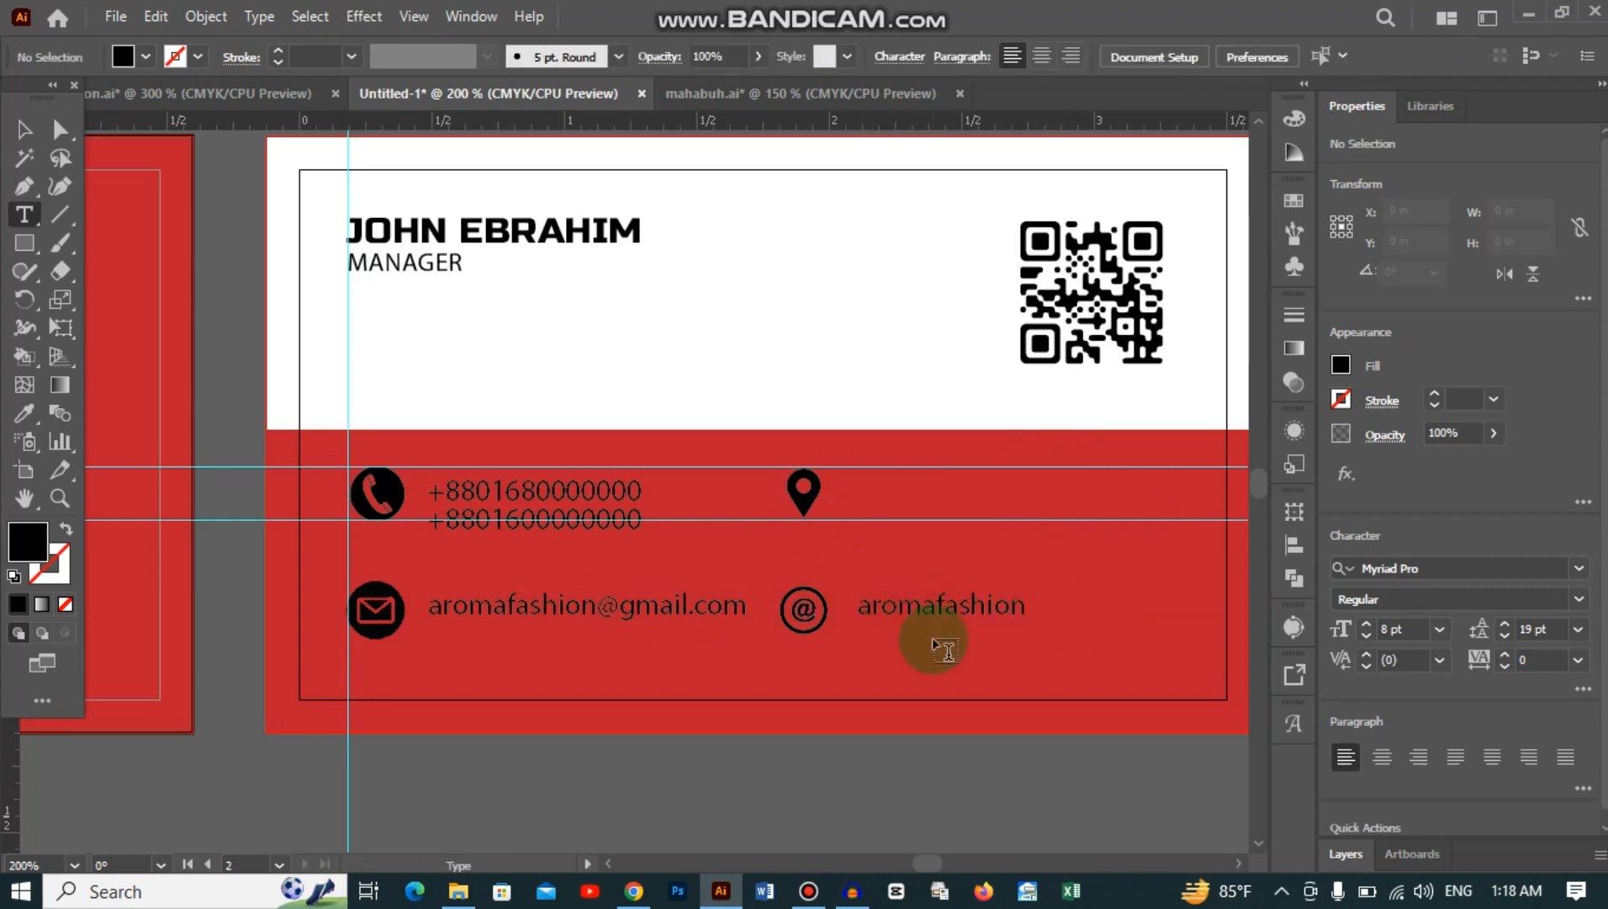
pyautogui.click(859, 606)
pyautogui.write('@')
pyautogui.press('Escape')
pyautogui.click(847, 580)
# Step: Lock the white and red background rectangles so they can't be selected
pyautogui.hotkey('ctrl', 'alt', '2')
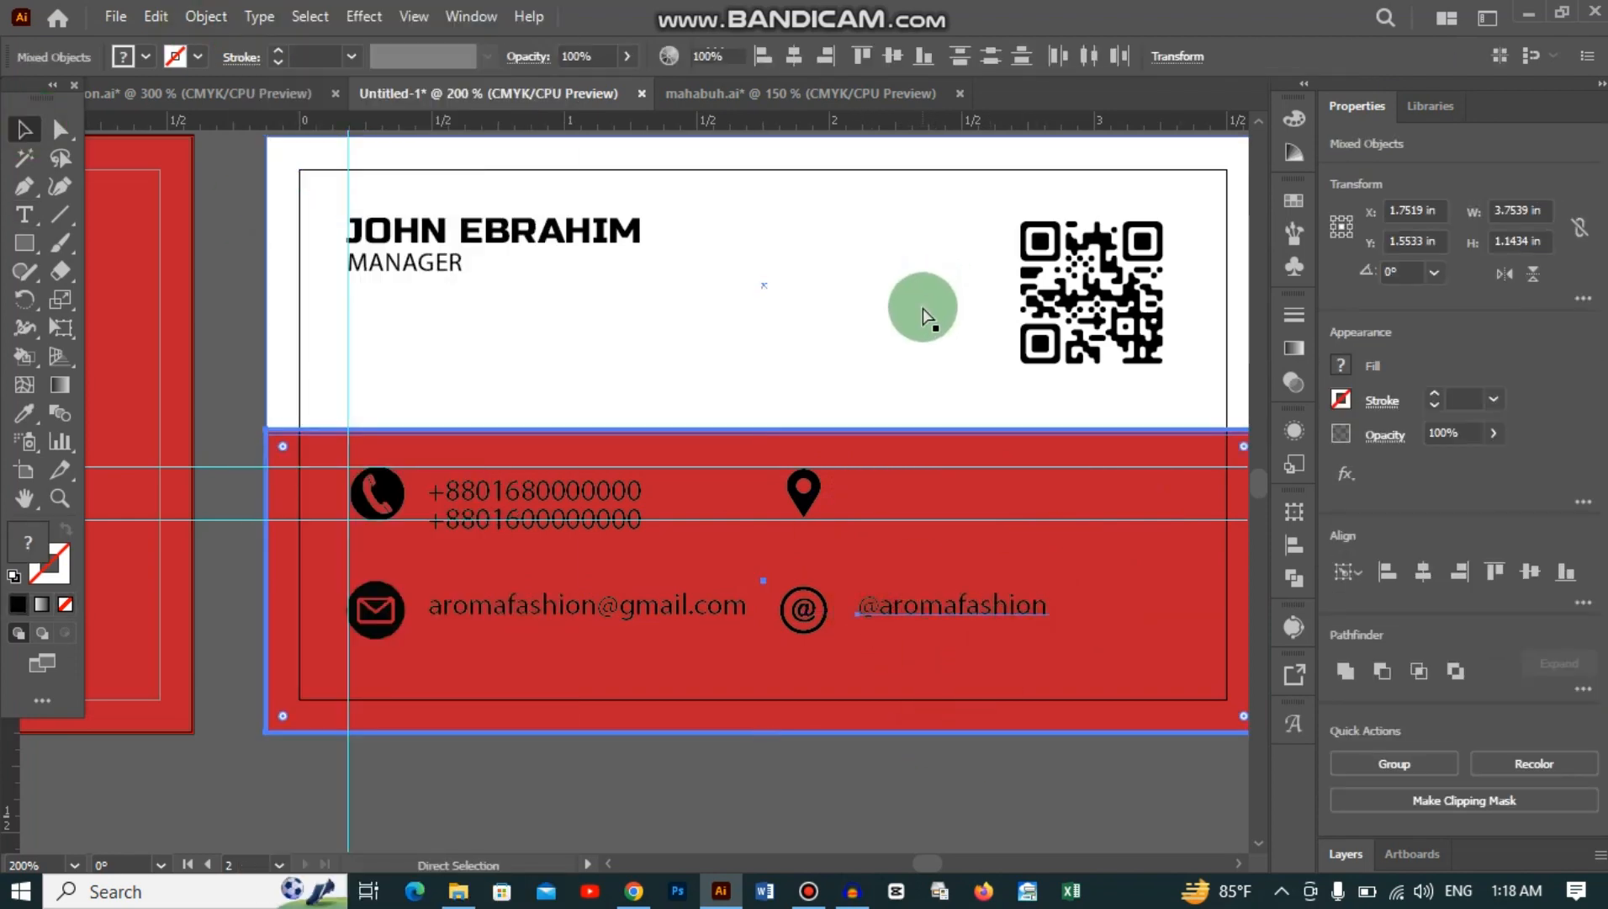
pyautogui.hotkey('ctrl', 'shift', 'a')
pyautogui.click(599, 359)
pyautogui.hotkey('ctrl', '2')
pyautogui.click(206, 17)
pyautogui.click(316, 202)
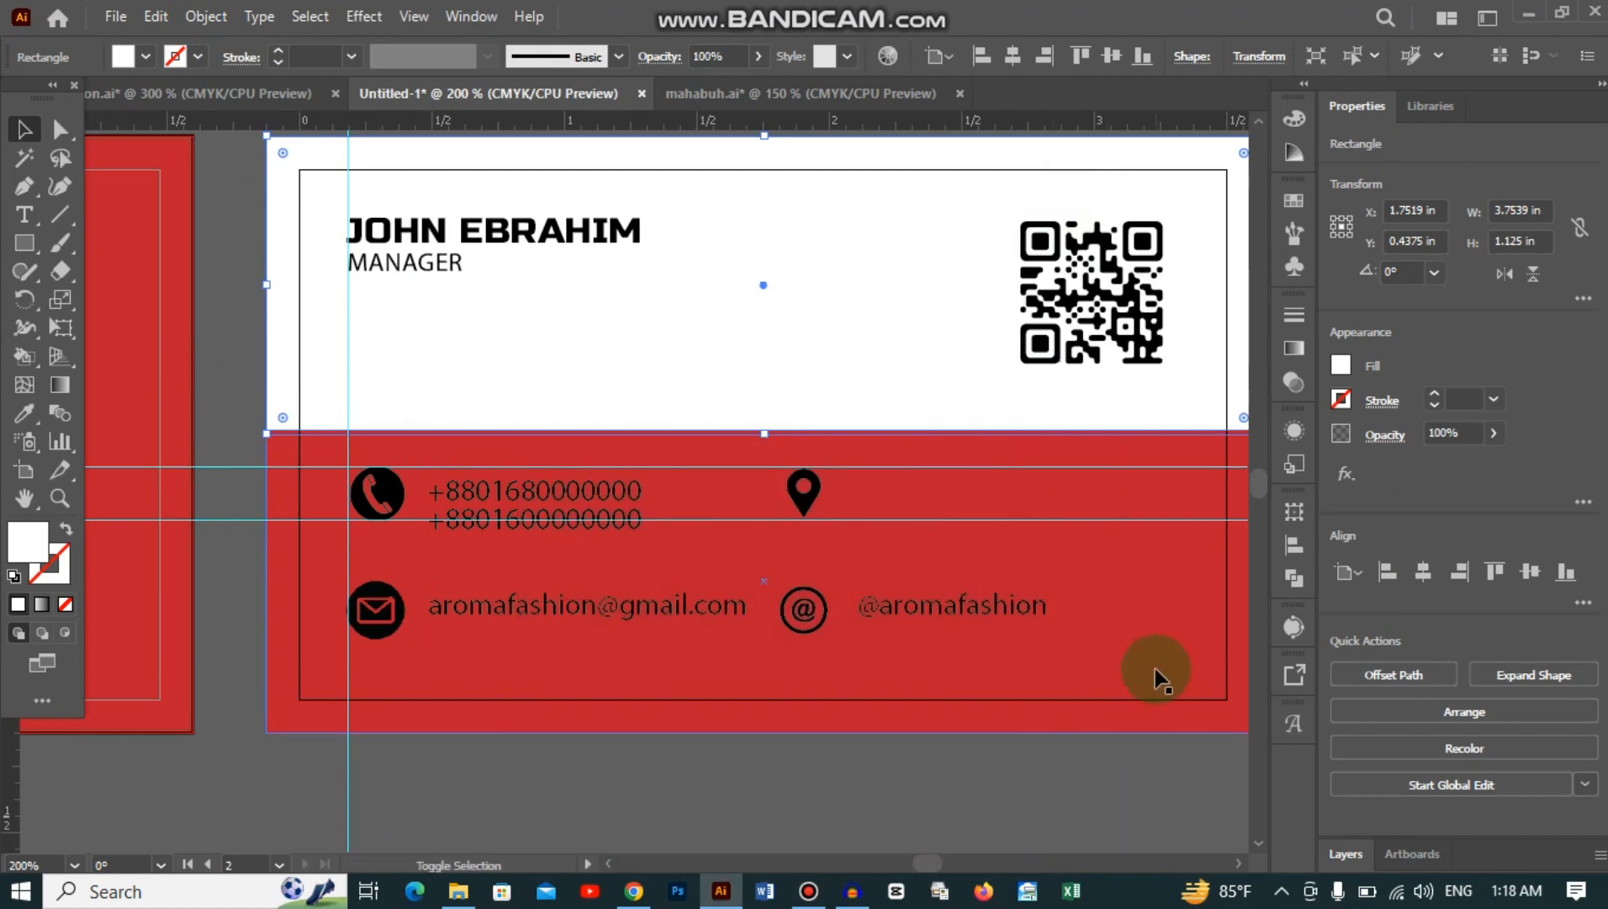
pyautogui.keyDown('shift'); pyautogui.click(1153, 669); pyautogui.keyUp('shift')
pyautogui.hotkey('ctrl', '2')
pyautogui.click(160, 486)
pyautogui.moveTo(229, 520); pyautogui.dragTo(243, 593)
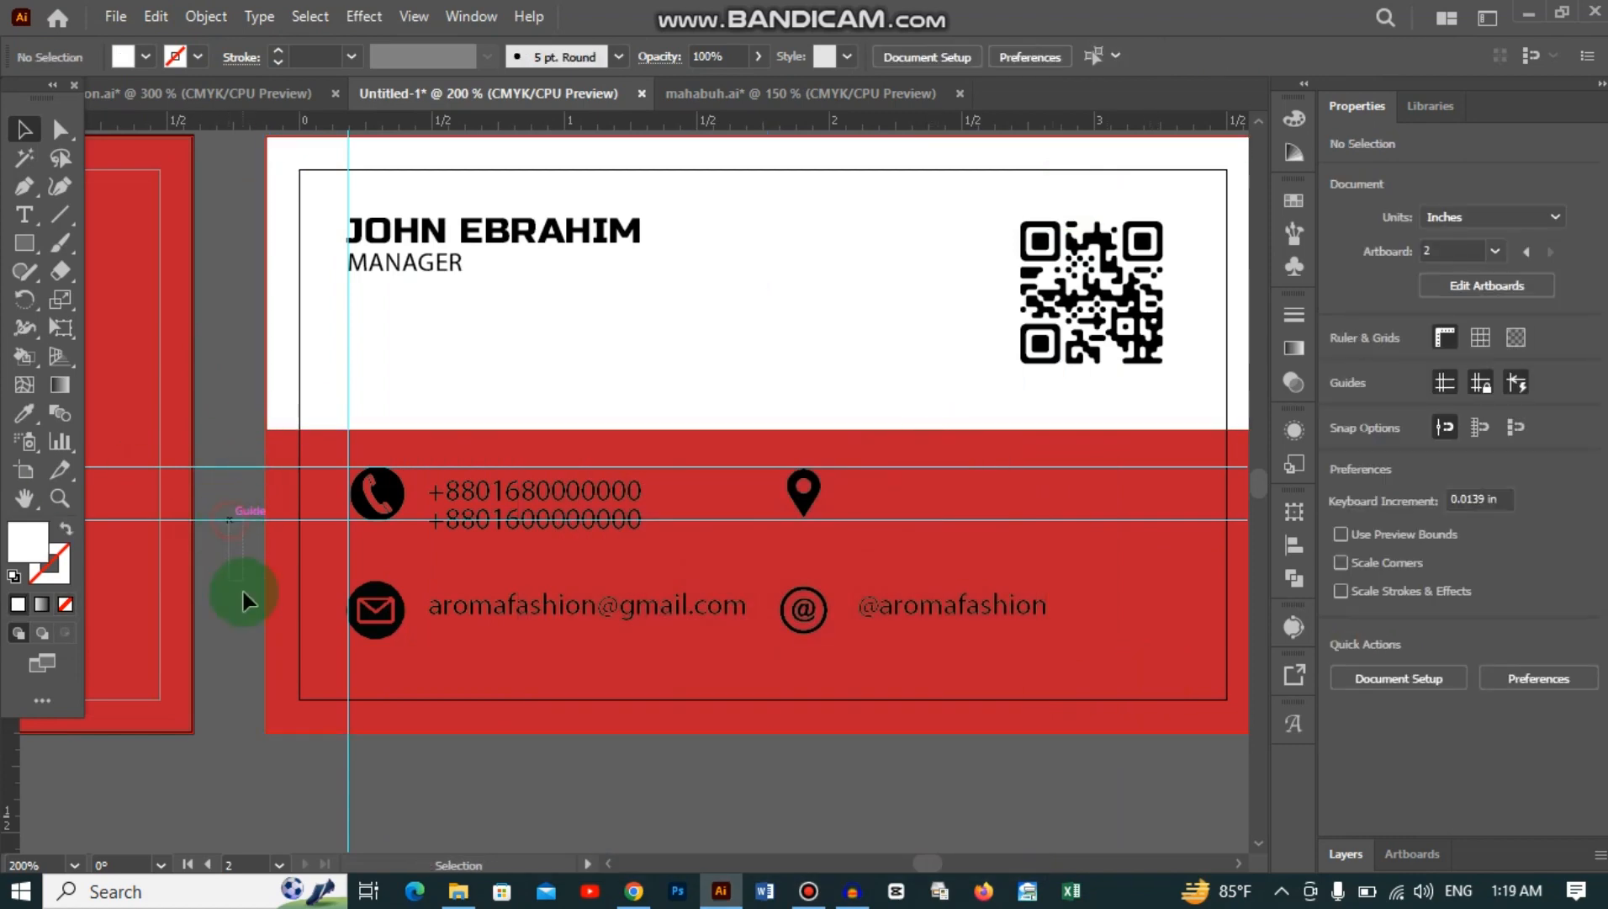
# Step: Finish the handle with 'bd', then copy it beside the location pin and type the street address
pyautogui.doubleClick(961, 603)
pyautogui.click(1094, 604)
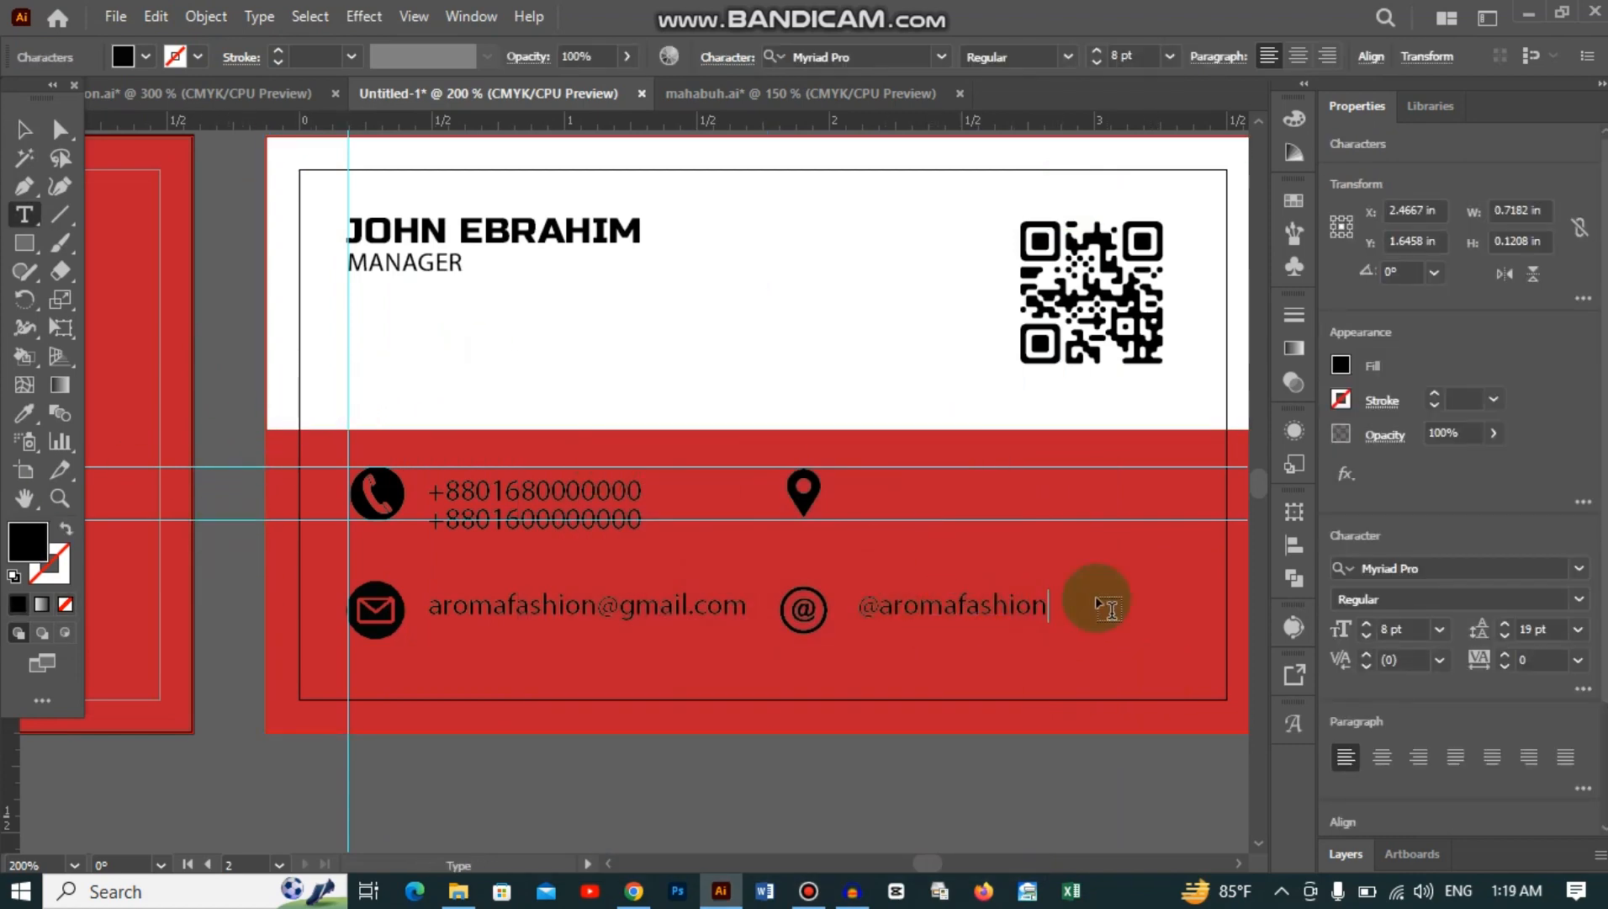
pyautogui.write('bd')
pyautogui.moveTo(959, 607); pyautogui.dragTo(962, 490)
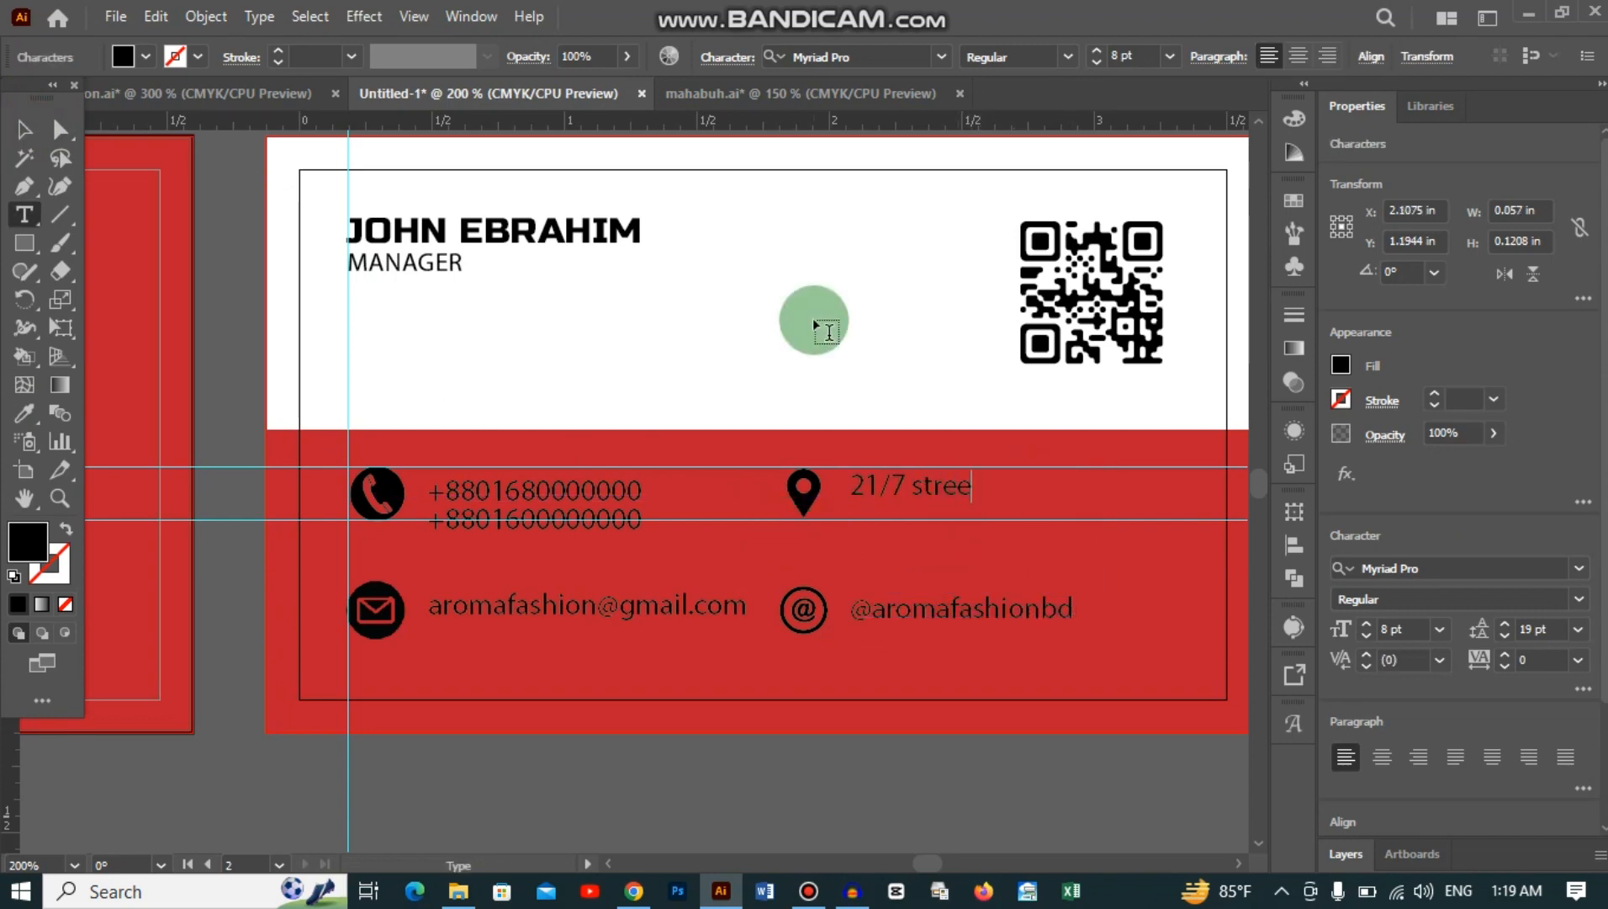
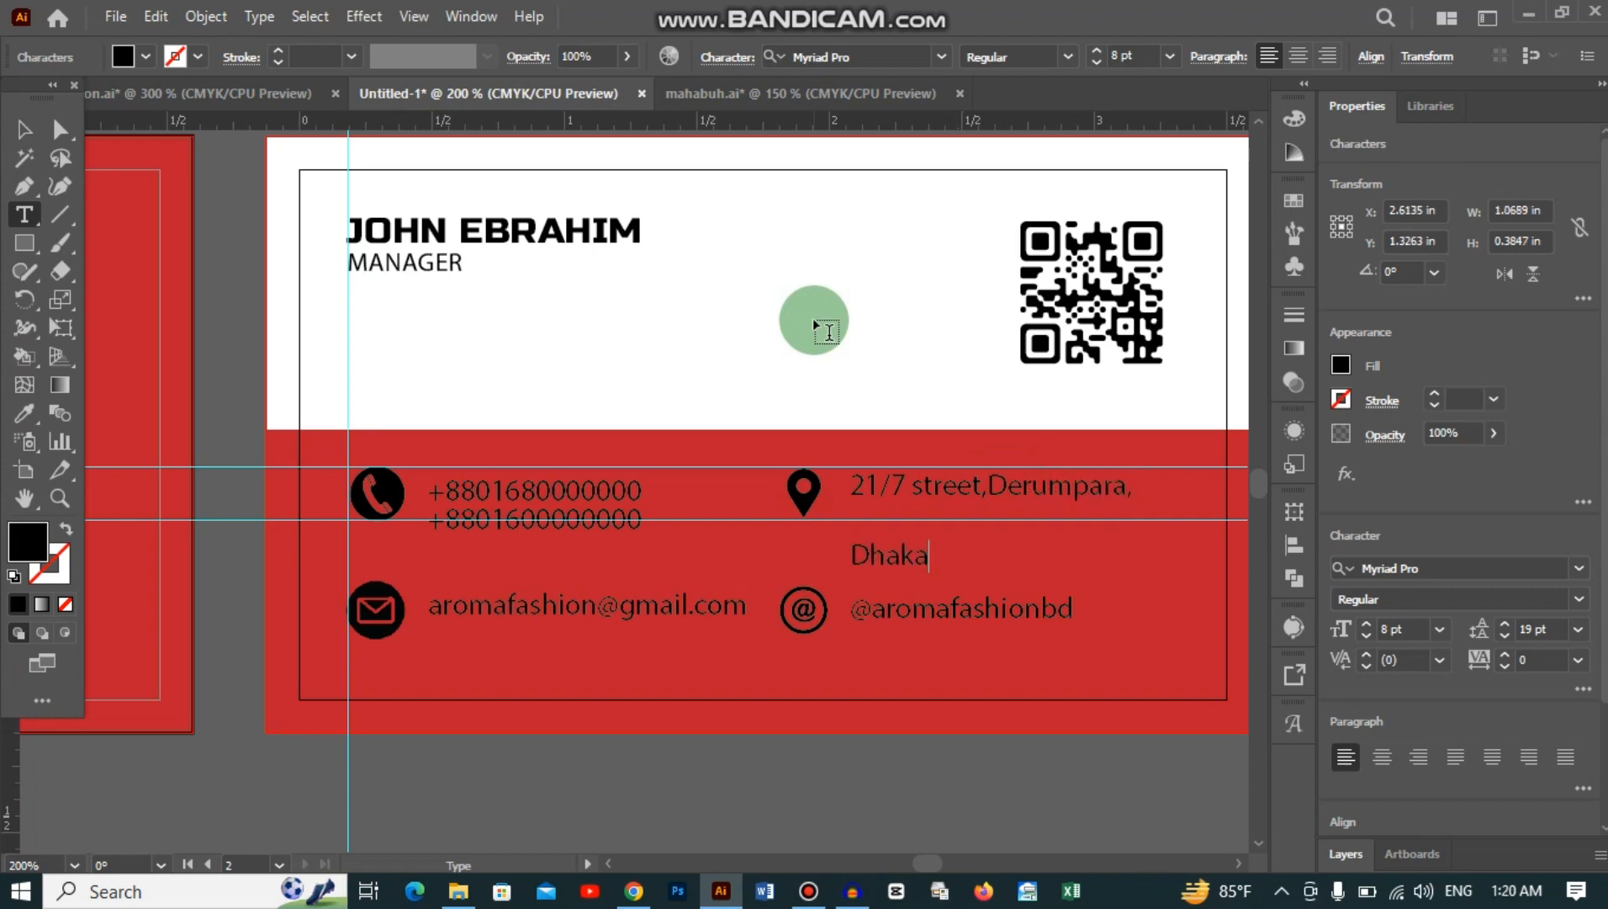
# Step: Set the address text's line spacing to 9 pt
pyautogui.click(24, 130)
pyautogui.click(1505, 635)
pyautogui.click(1505, 636)
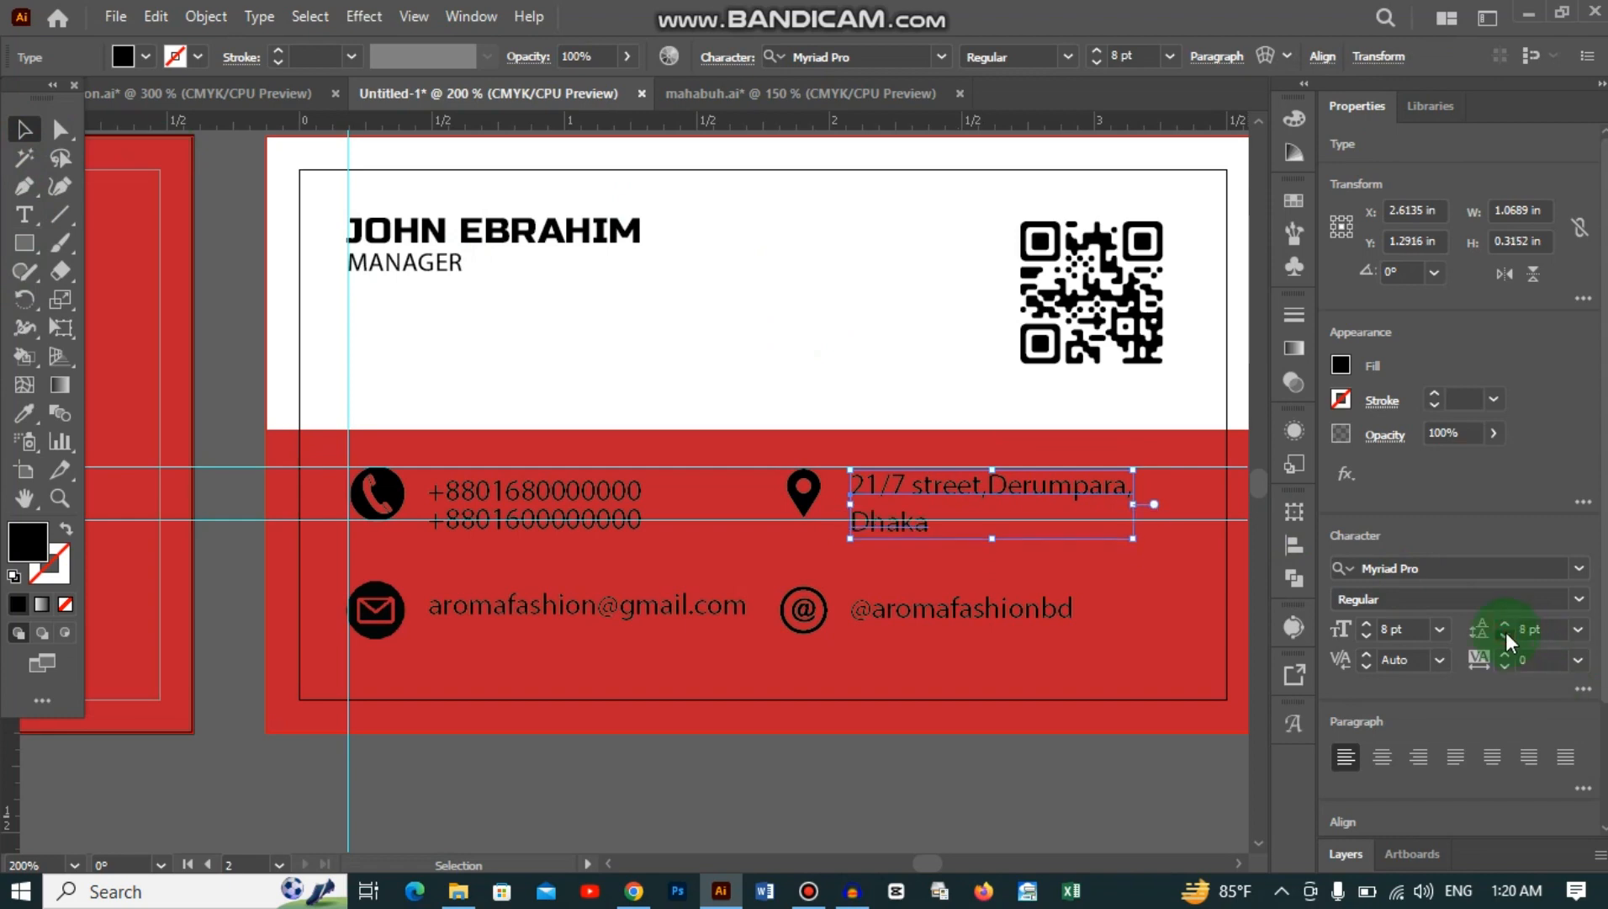
pyautogui.click(1505, 636)
pyautogui.click(1505, 623)
pyautogui.click(1505, 623)
pyautogui.click(1505, 623)
pyautogui.click(1036, 751)
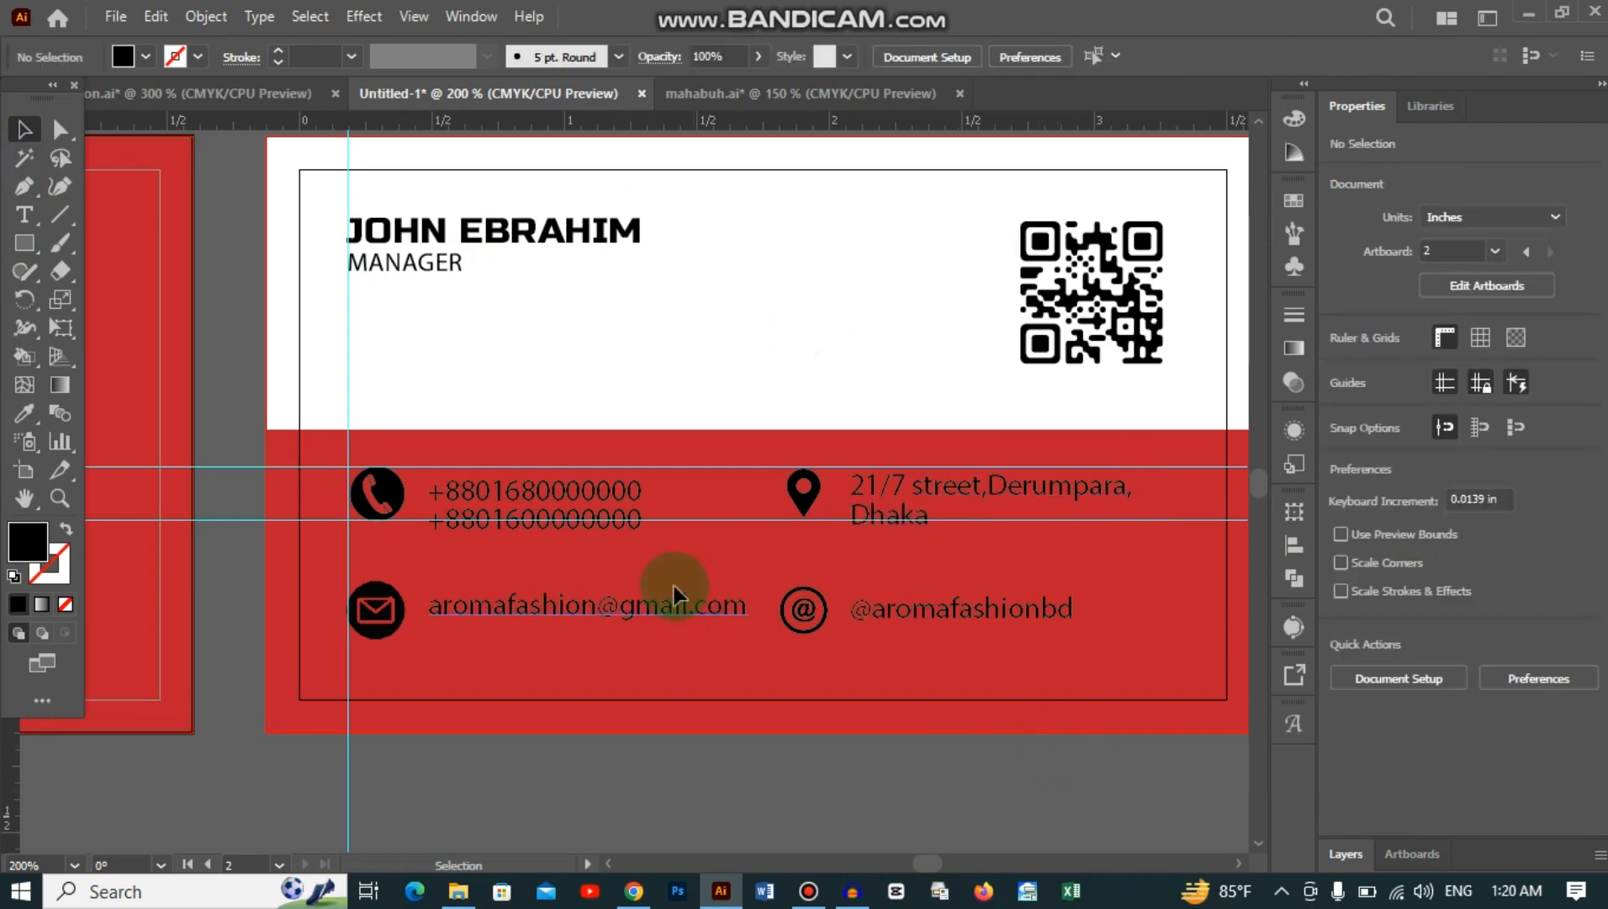
# Step: Give all the contact icons and text a white fill
pyautogui.moveTo(311, 476); pyautogui.dragTo(1153, 642)
pyautogui.click(1341, 365)
pyautogui.click(1118, 452)
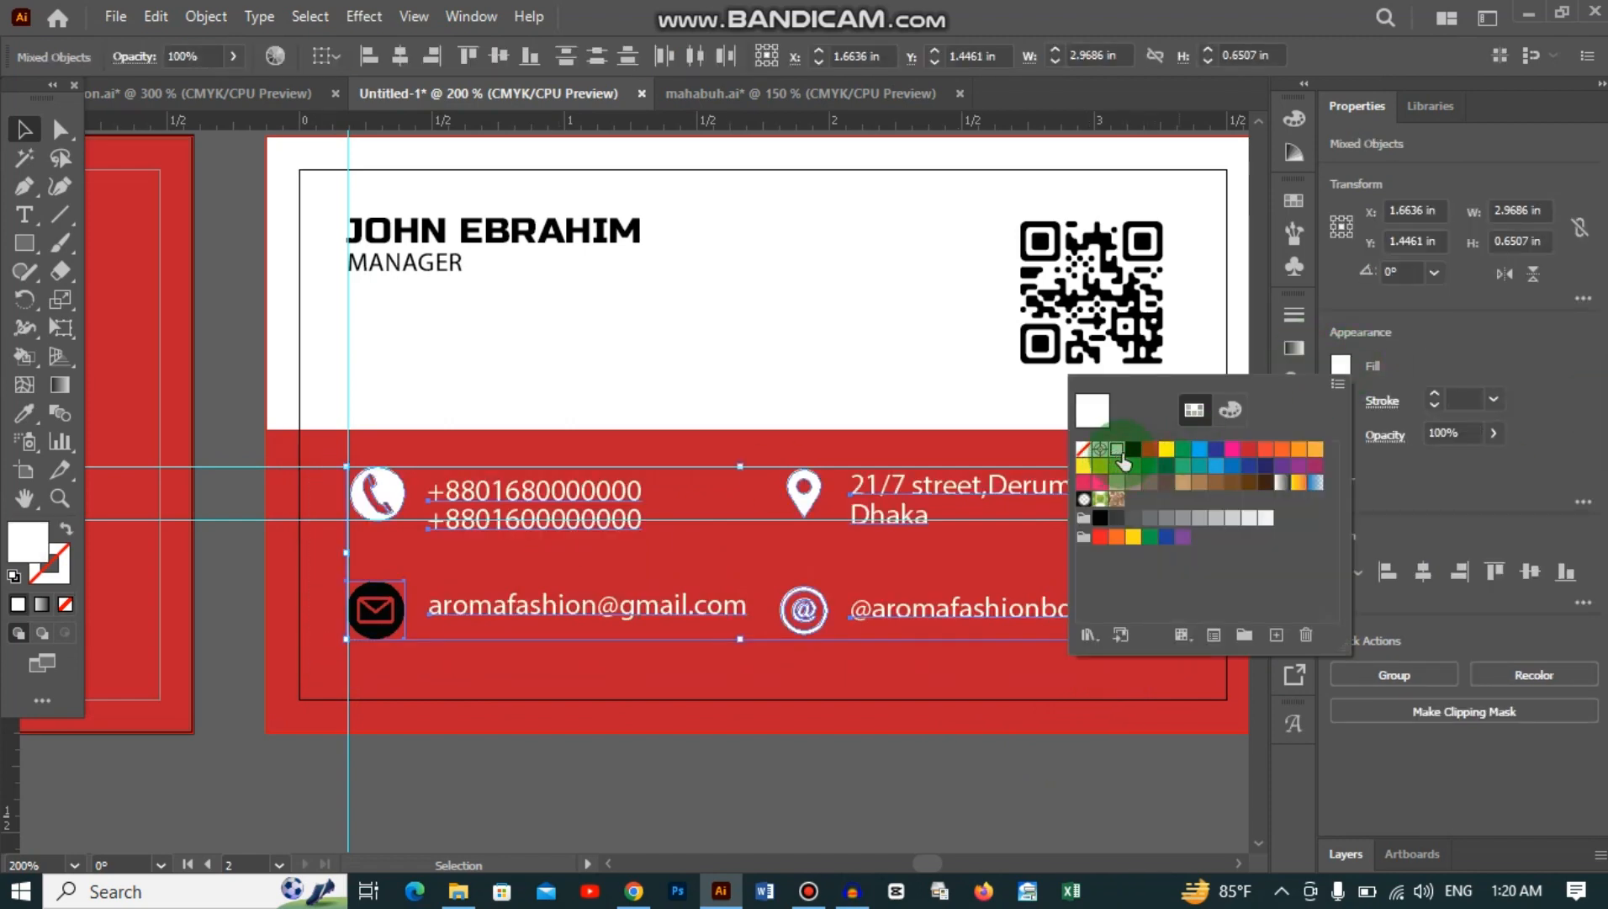
pyautogui.click(667, 779)
# Step: Give the envelope icon a black outline
pyautogui.click(375, 609)
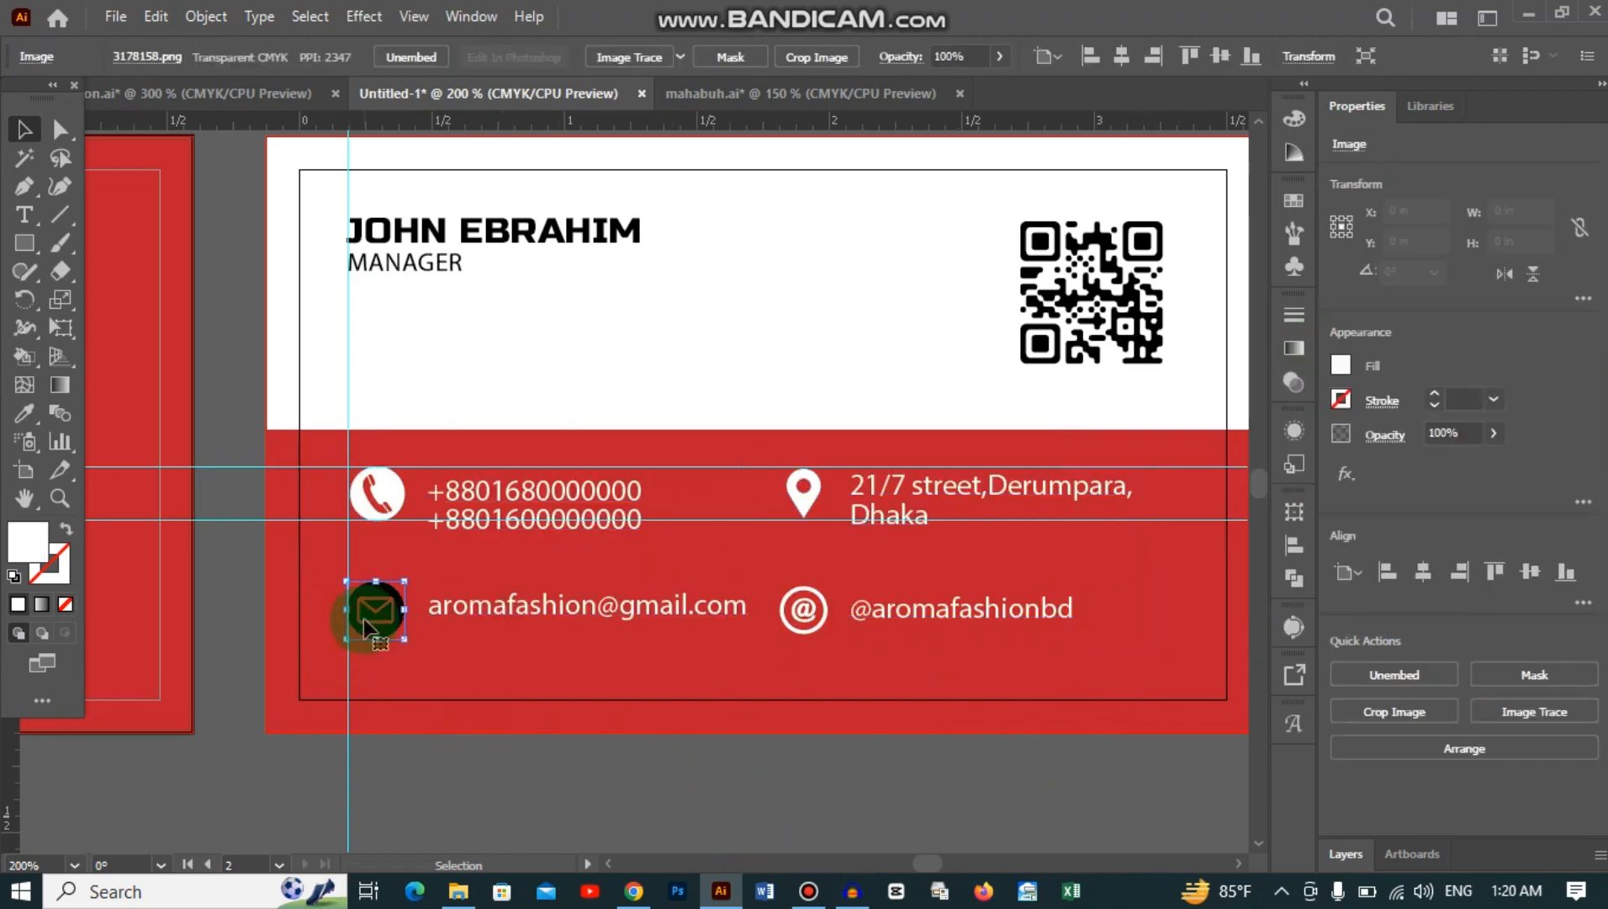
pyautogui.click(1341, 365)
pyautogui.click(1414, 355)
pyautogui.click(1341, 398)
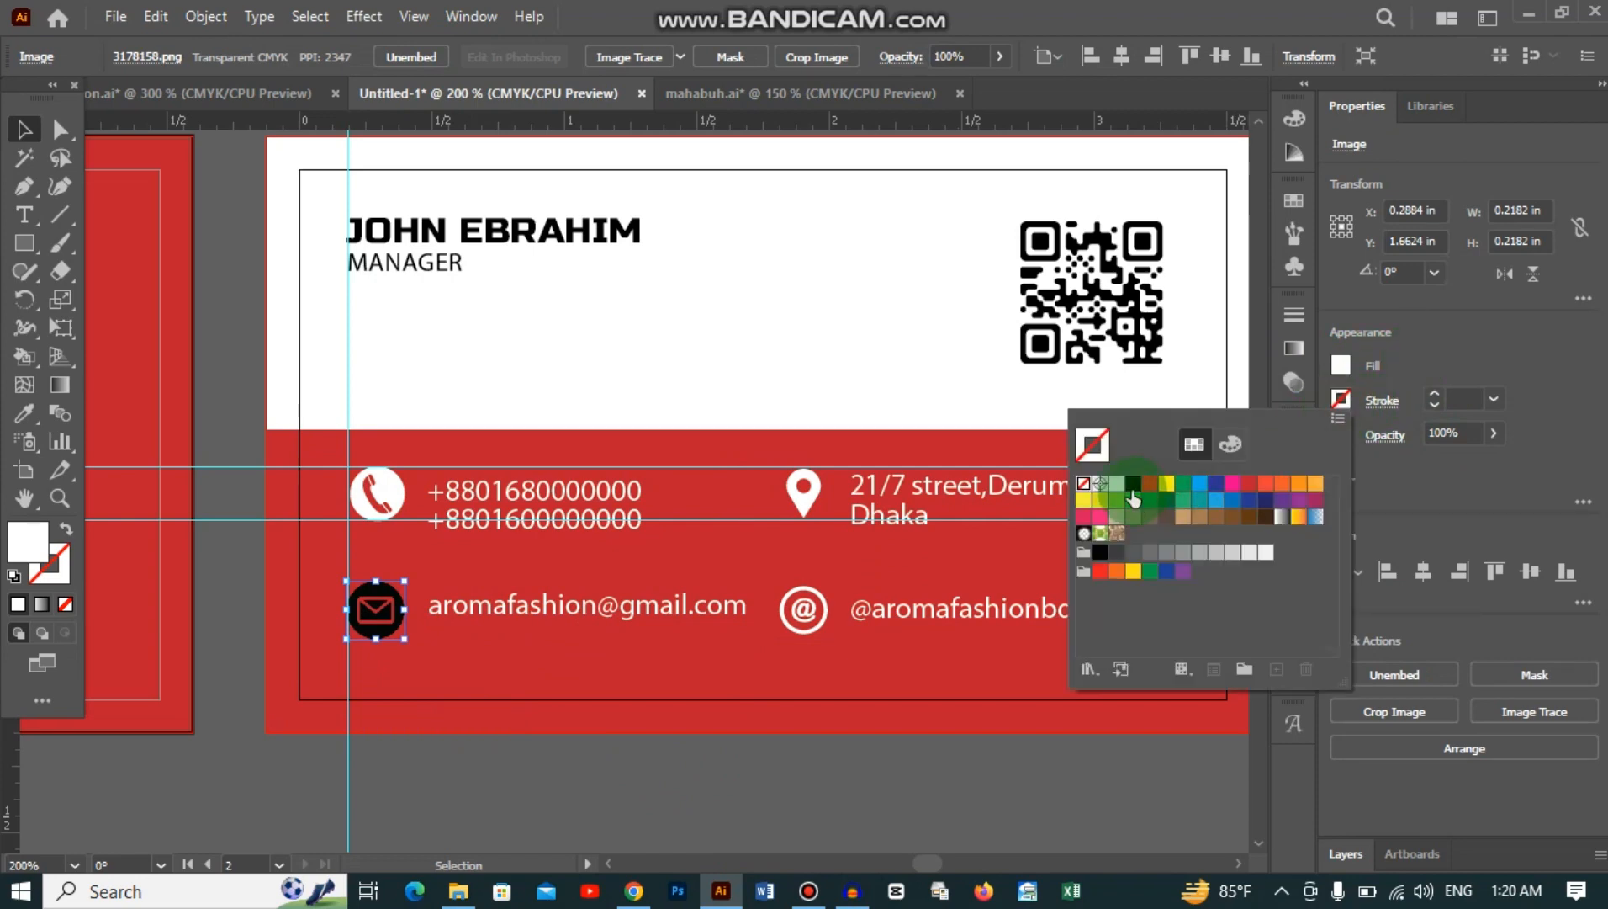
pyautogui.click(1132, 485)
pyautogui.click(603, 664)
# Step: Image Trace and expand the envelope, then delete its white areas with Magic Wand
pyautogui.click(1514, 738)
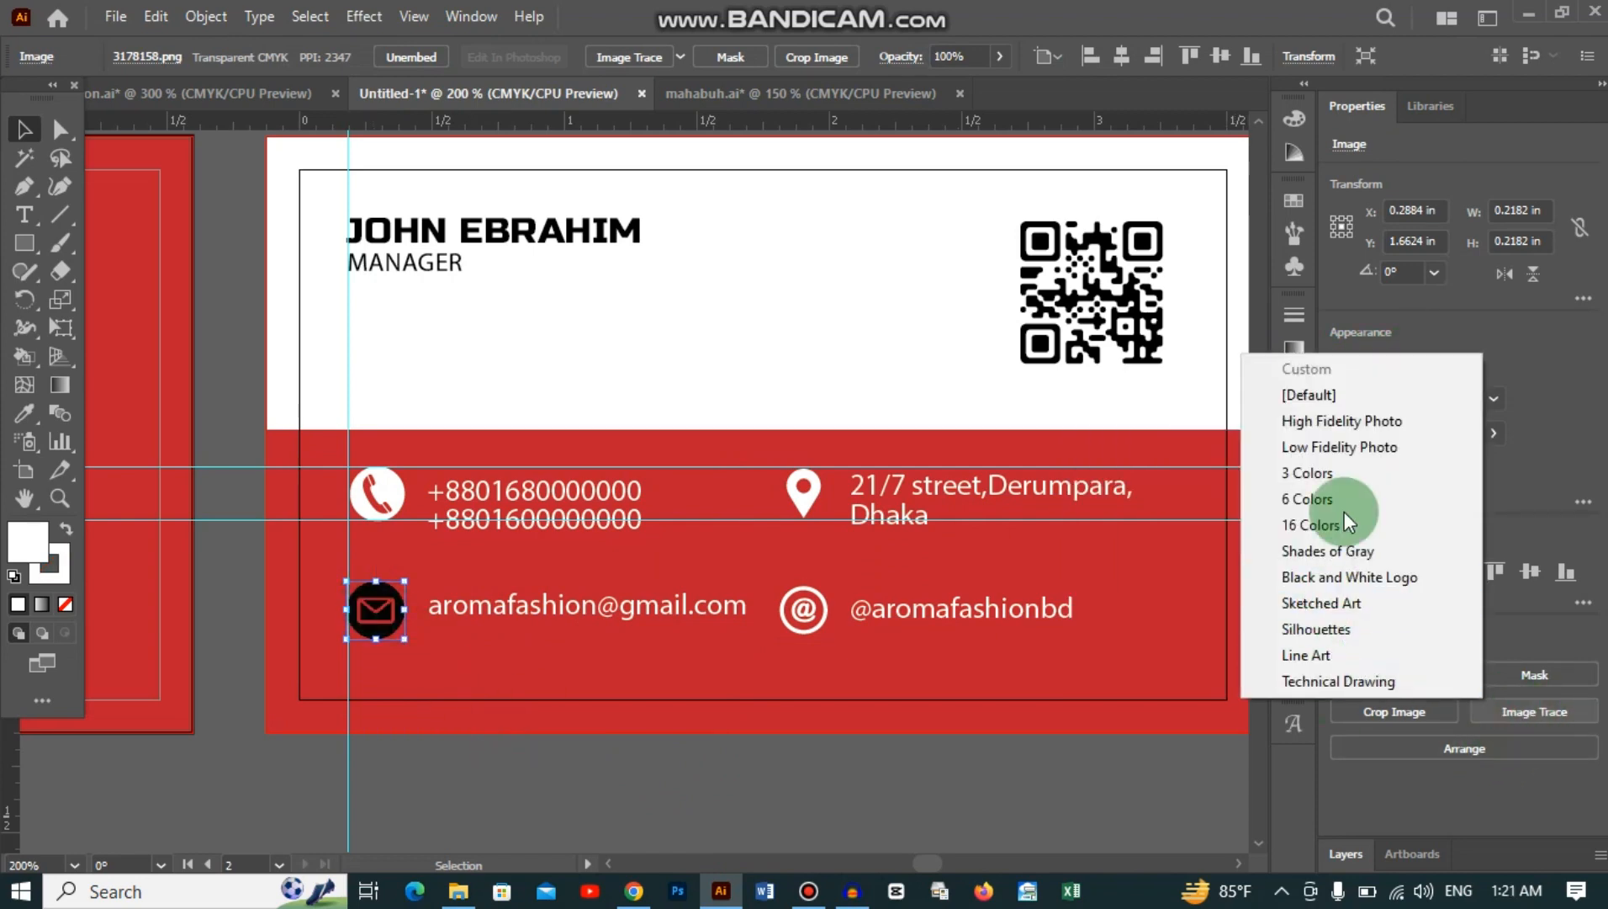
pyautogui.click(1344, 509)
pyautogui.click(1346, 749)
pyautogui.click(25, 158)
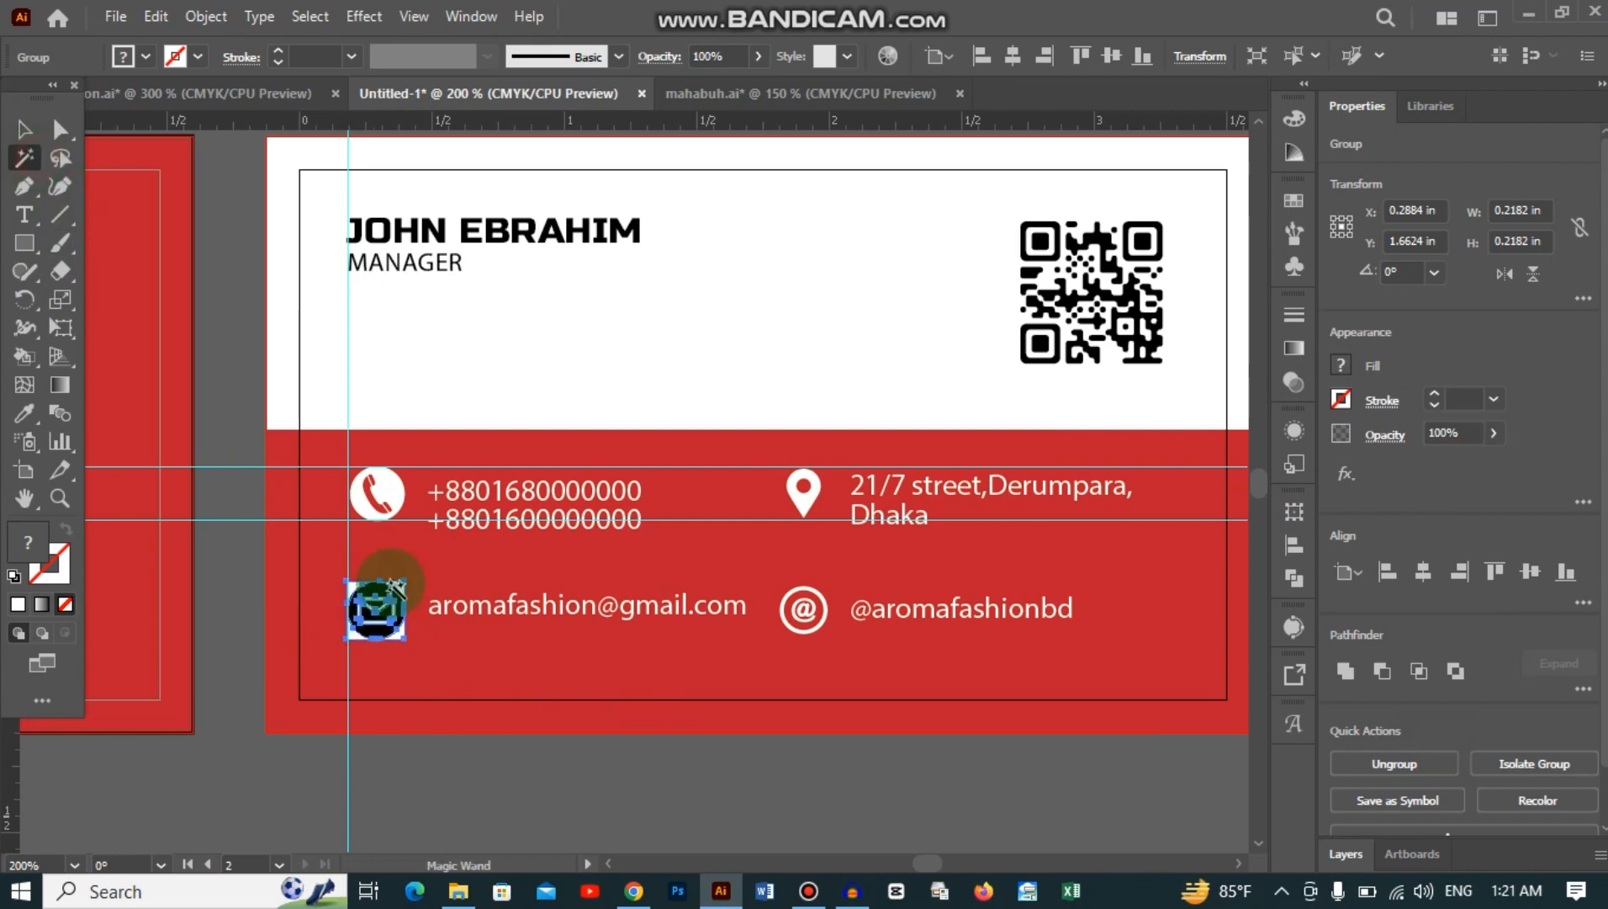
pyautogui.click(398, 587)
pyautogui.press('Delete')
# Step: Fill the traced envelope icon white
pyautogui.click(23, 130)
pyautogui.click(390, 629)
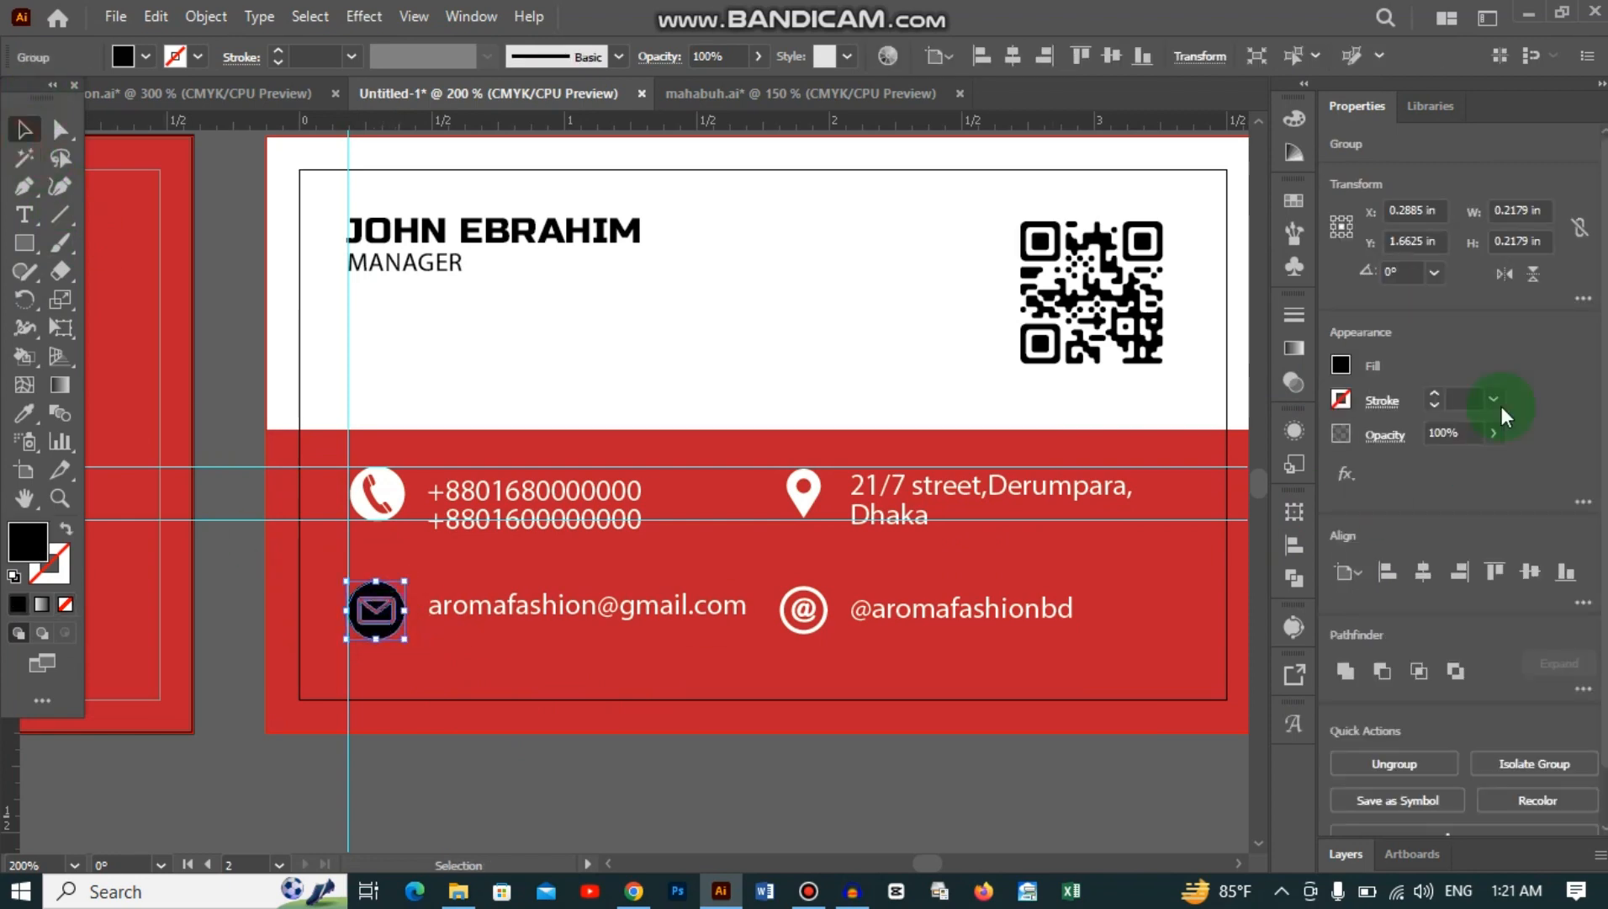
pyautogui.click(1345, 364)
pyautogui.click(1115, 450)
pyautogui.click(805, 783)
pyautogui.click(858, 795)
pyautogui.scroll(1, 908, 811)
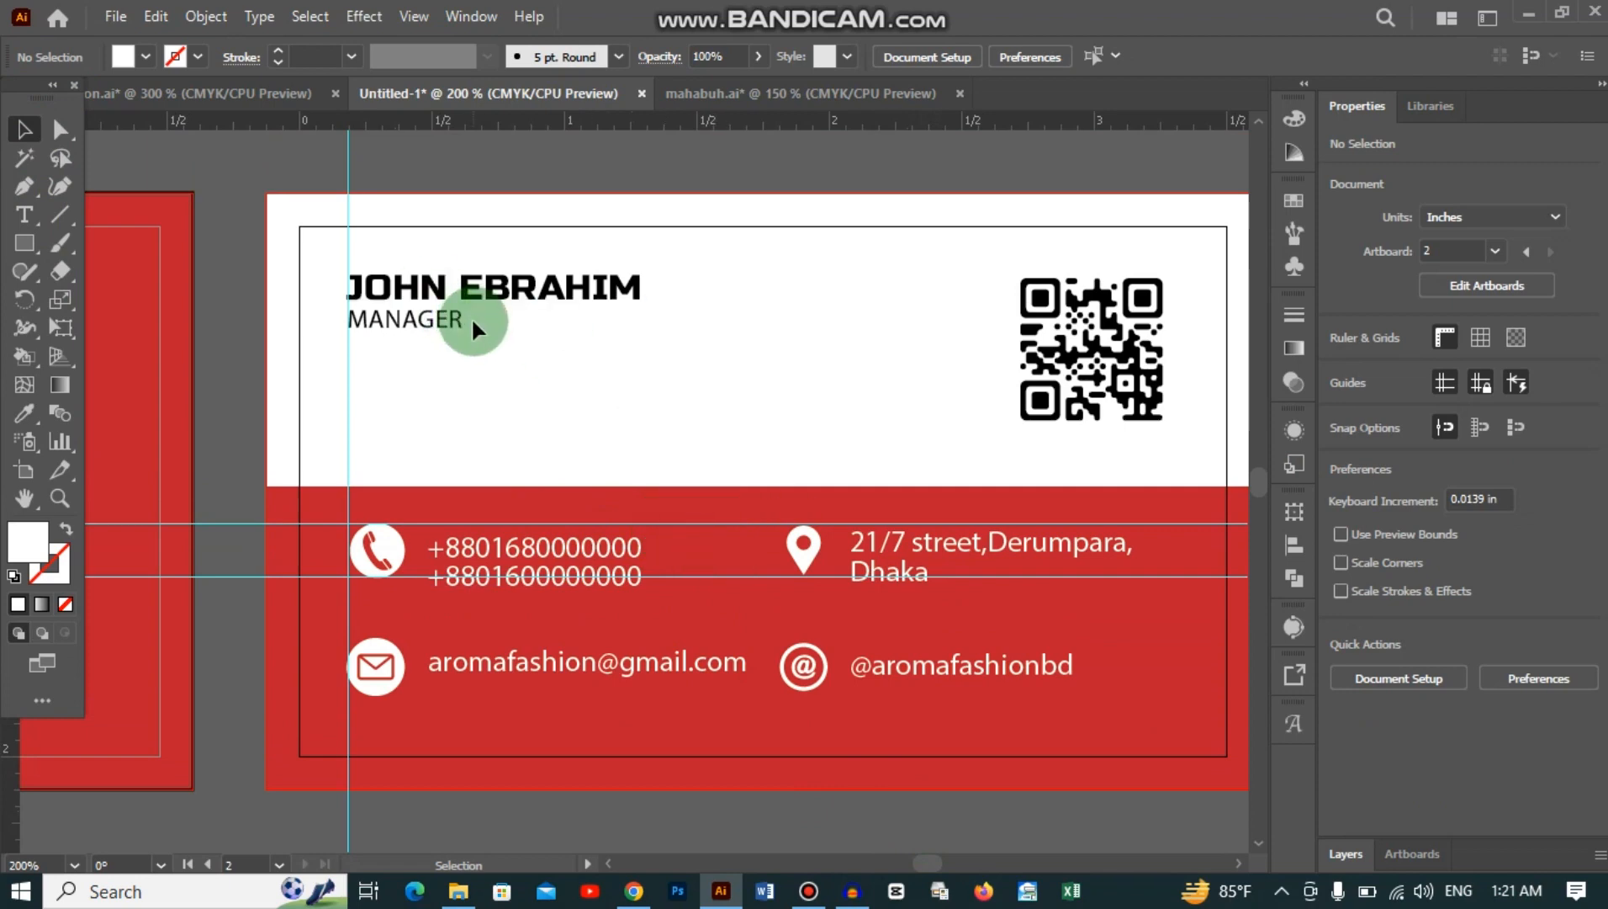
# Step: Unlock all objects, hide the rulers, and unlock the guides
pyautogui.click(204, 15)
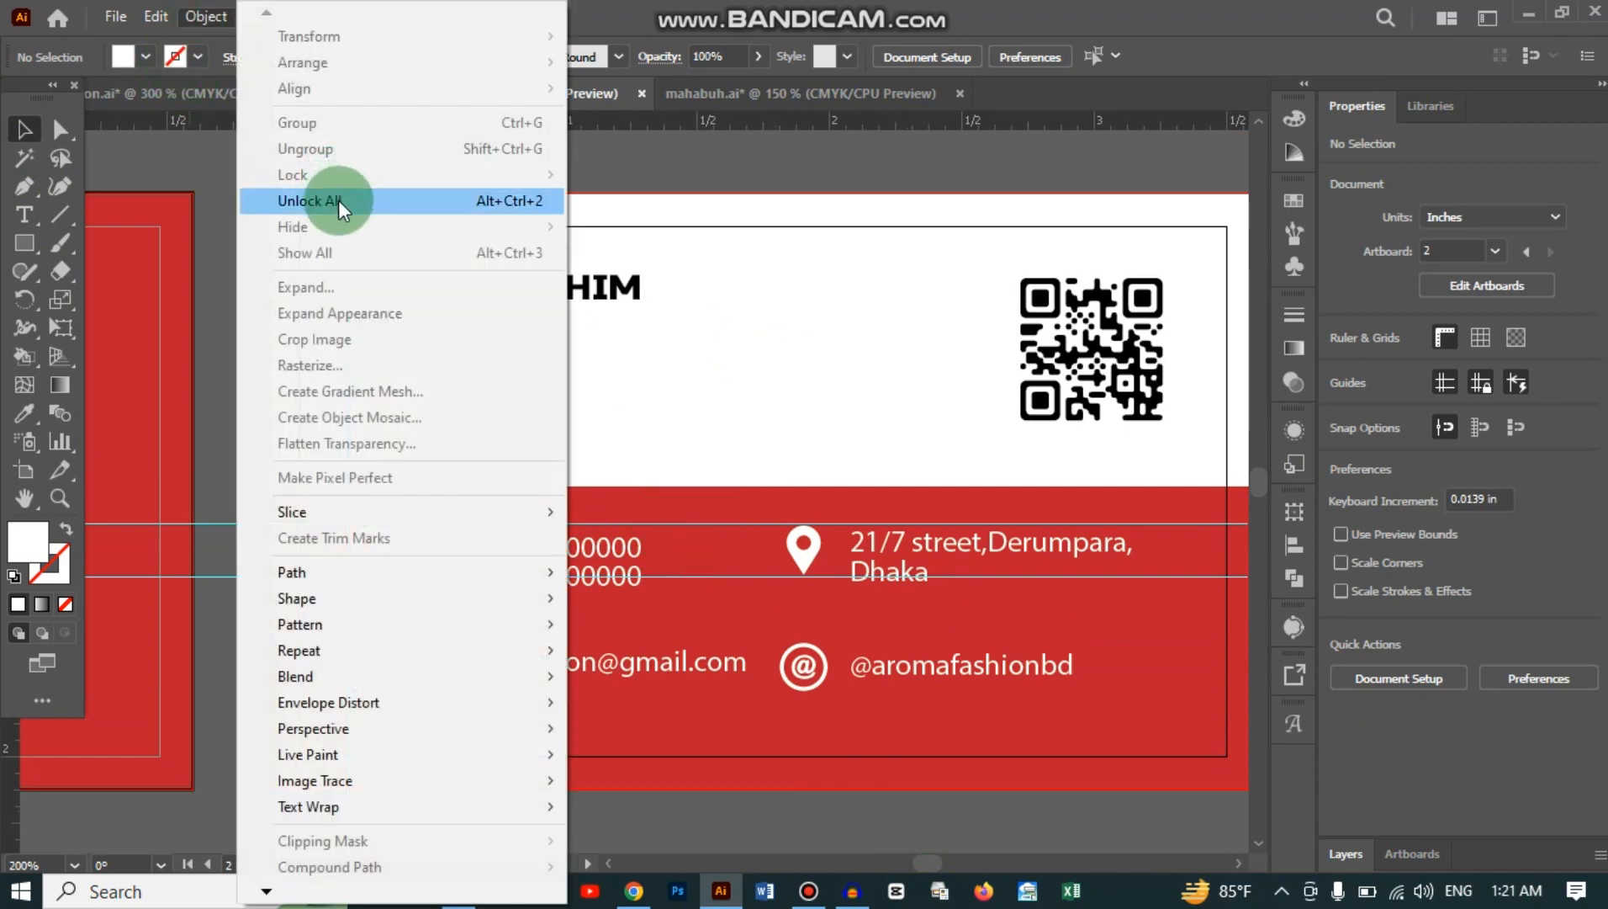
pyautogui.click(338, 202)
pyautogui.click(919, 820)
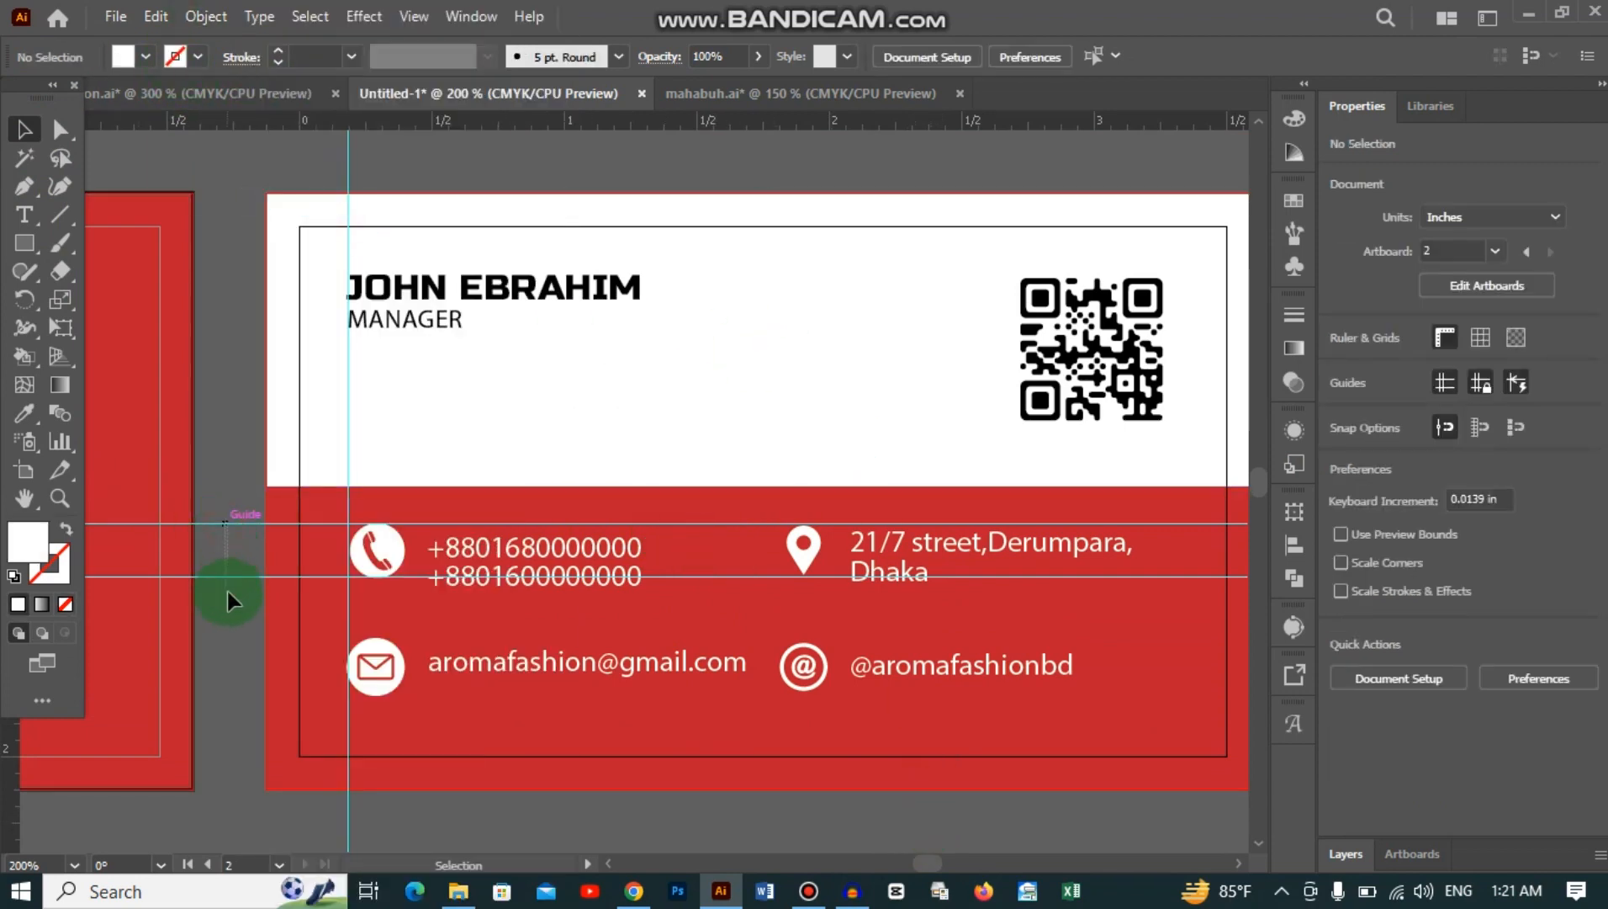
pyautogui.hotkey('ctrl', 'r')
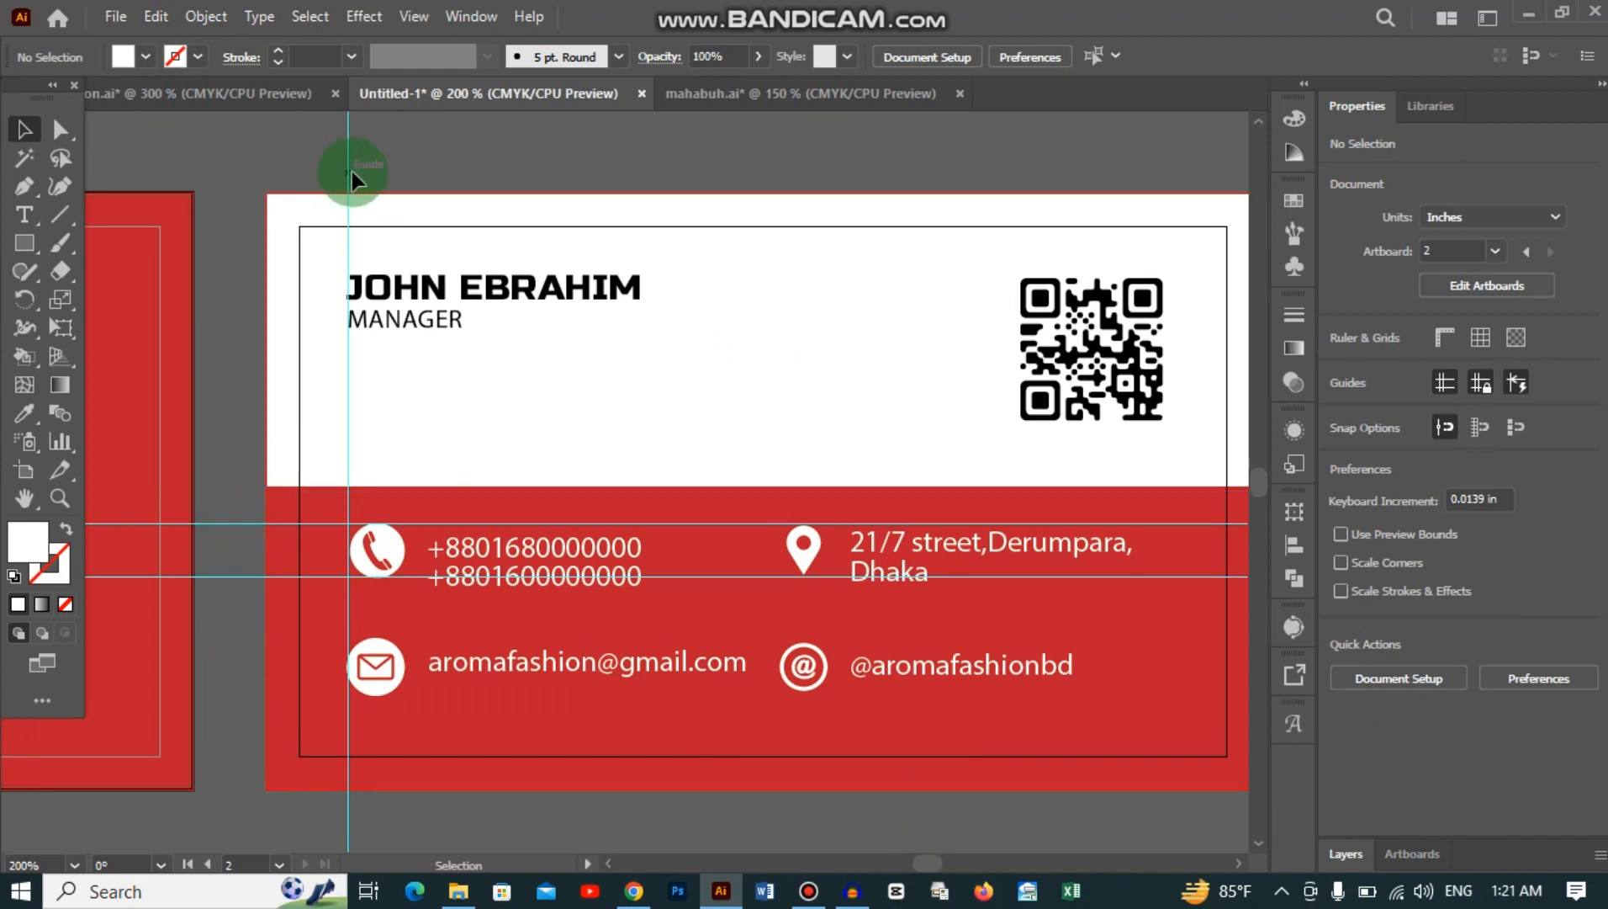
pyautogui.rightClick(354, 153)
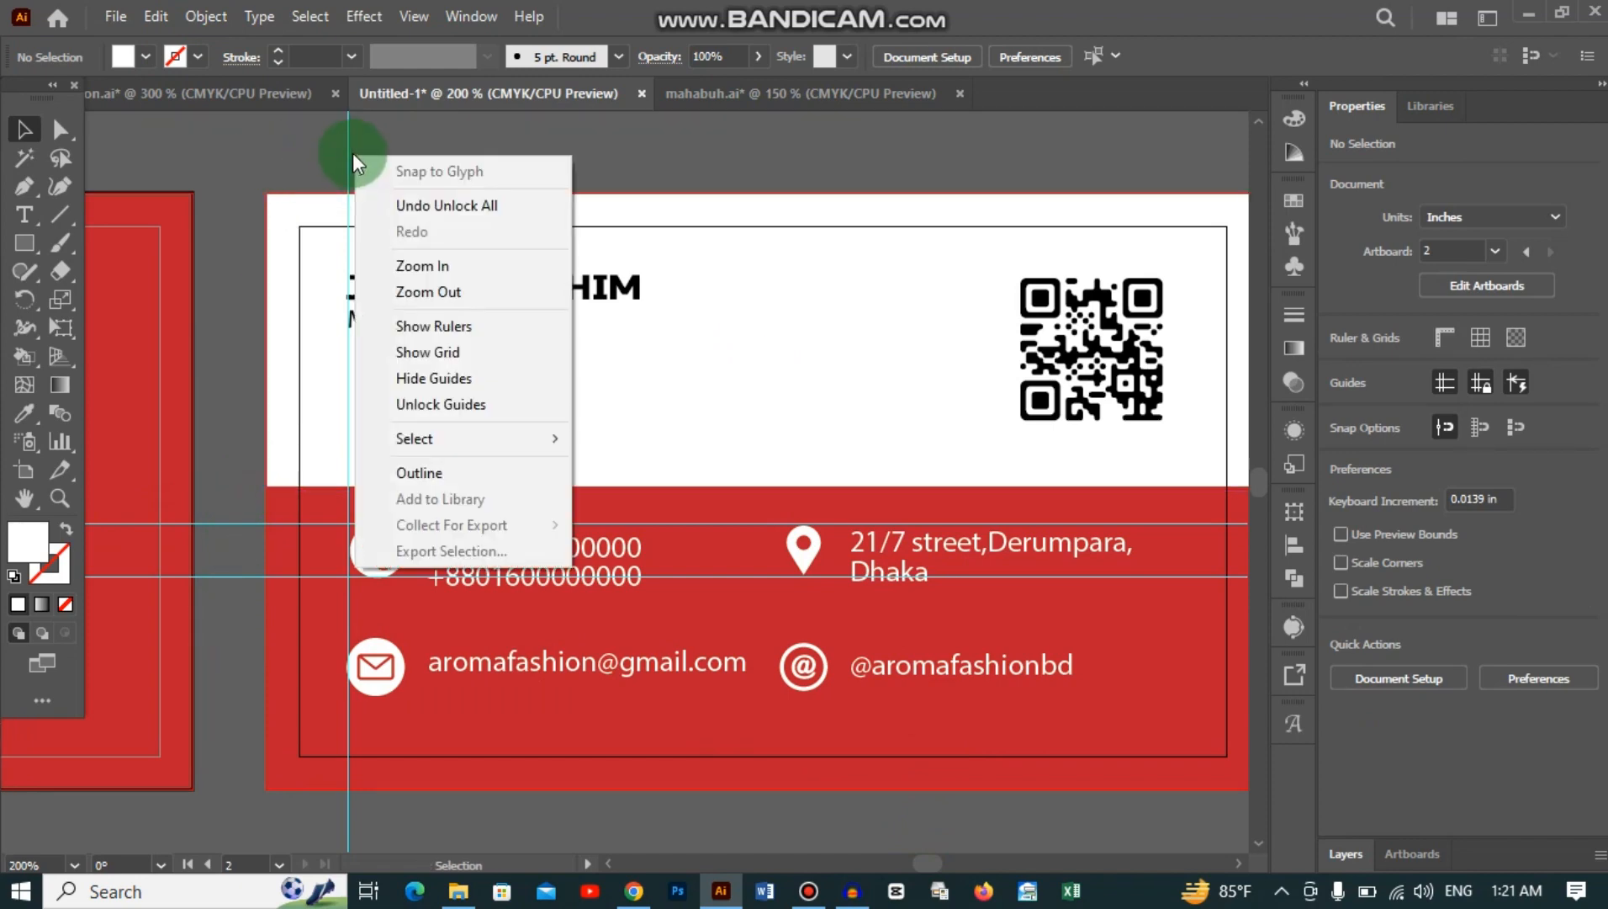
pyautogui.click(466, 410)
# Step: Delete the vertical and both horizontal guides, then view both card sides at 100%
pyautogui.click(348, 128)
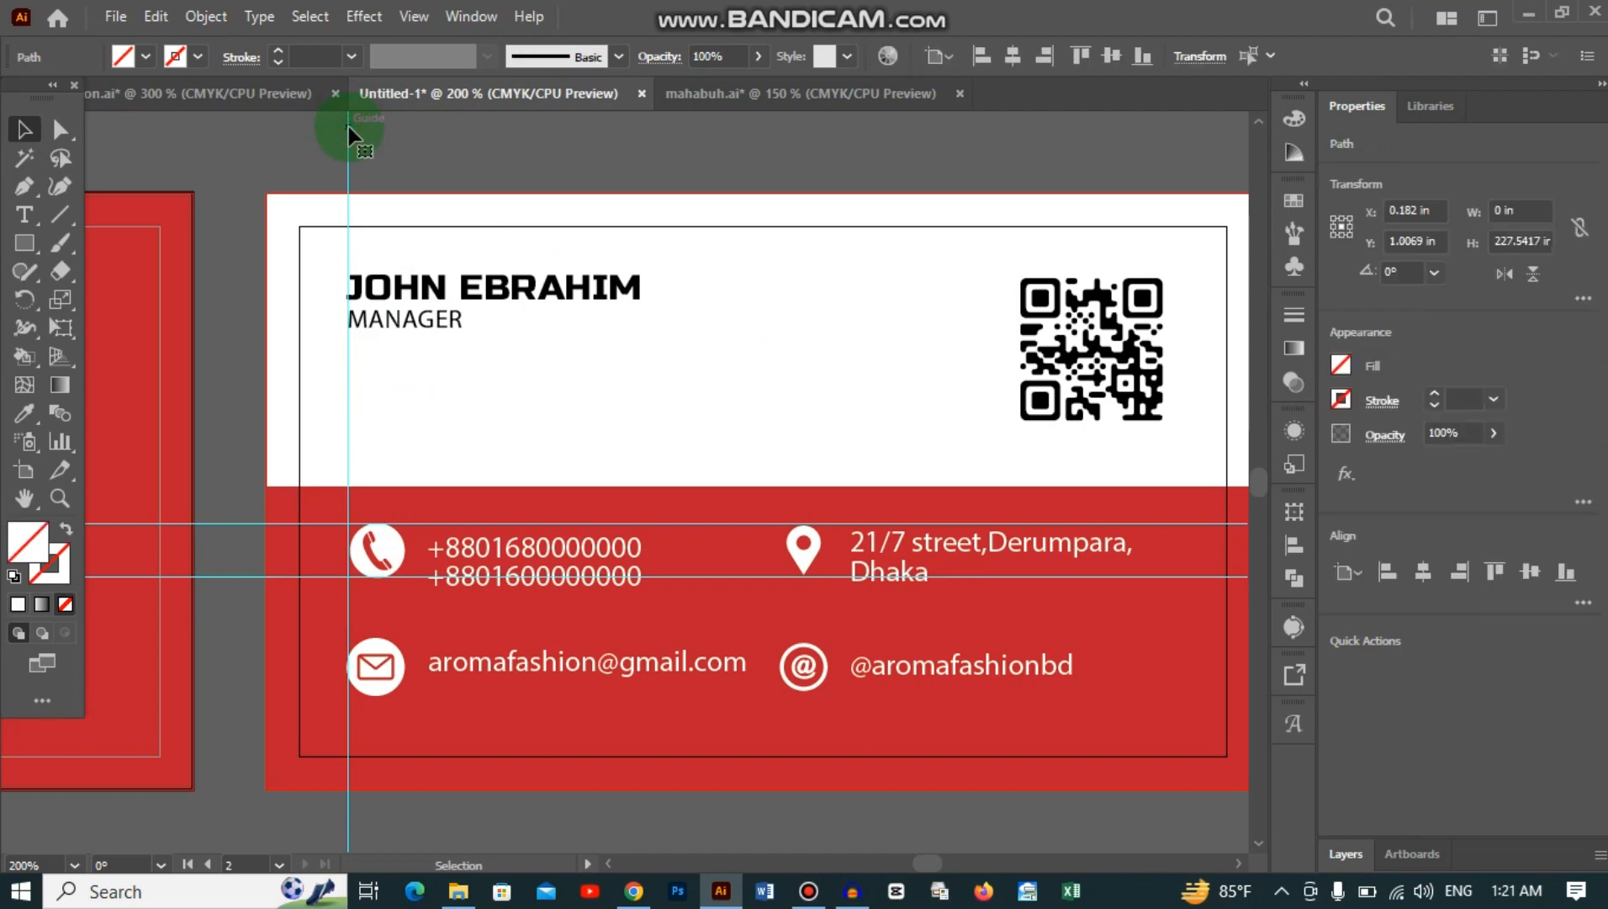
pyautogui.press('Delete')
pyautogui.moveTo(249, 503); pyautogui.dragTo(244, 647)
pyautogui.press('Delete')
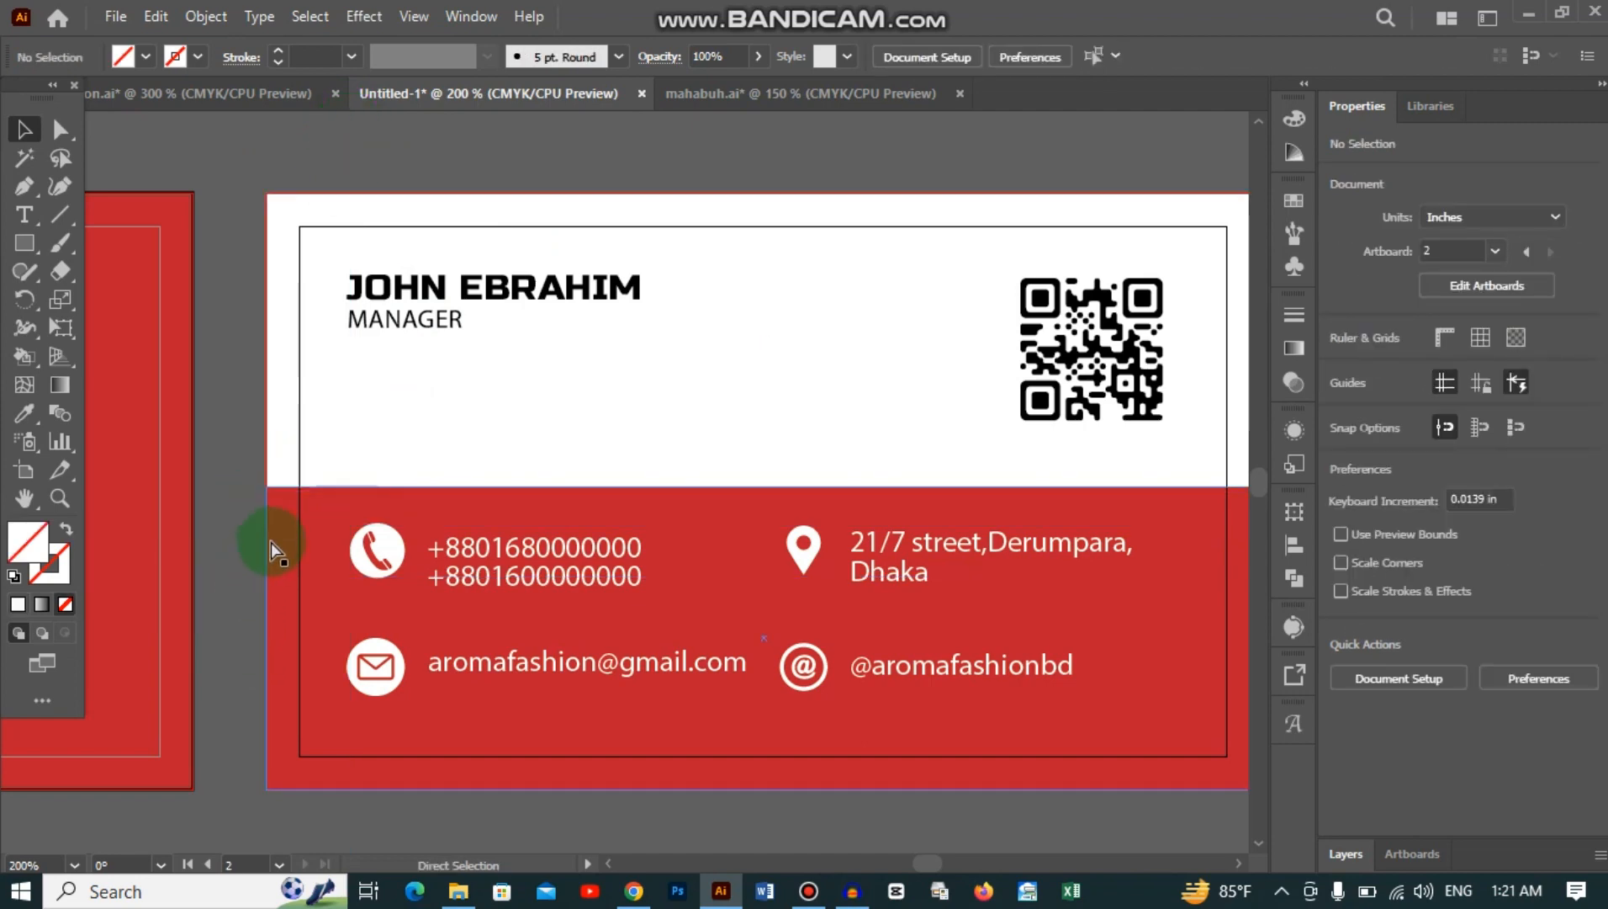
pyautogui.hotkey('ctrl', '-')
pyautogui.hotkey('ctrl', '-')
pyautogui.moveTo(280, 530); pyautogui.dragTo(511, 471)
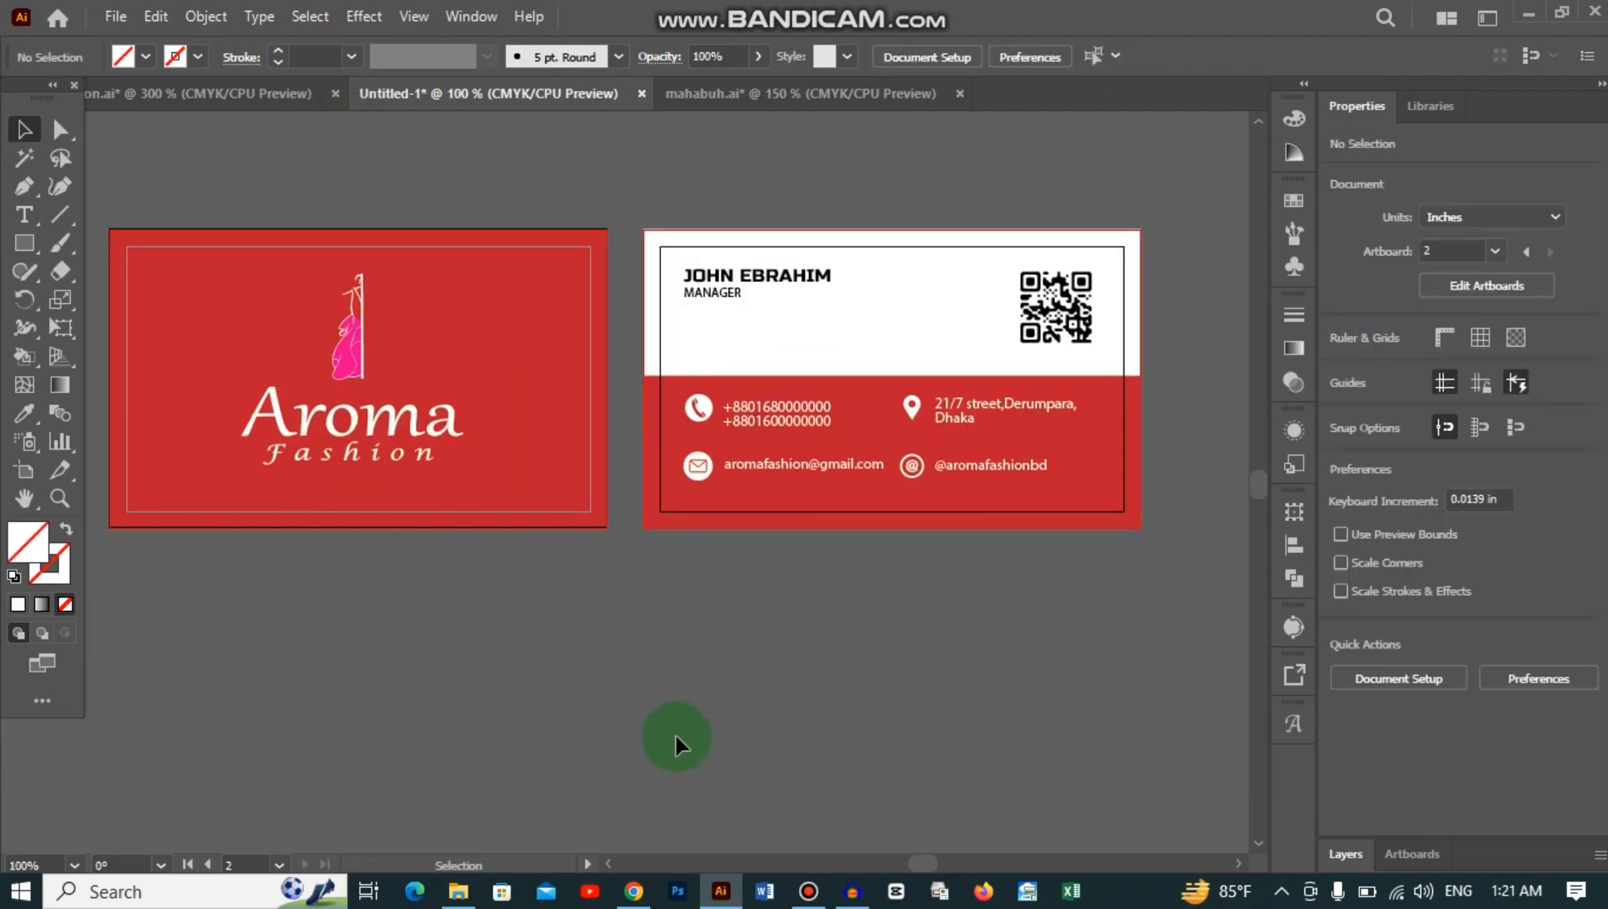